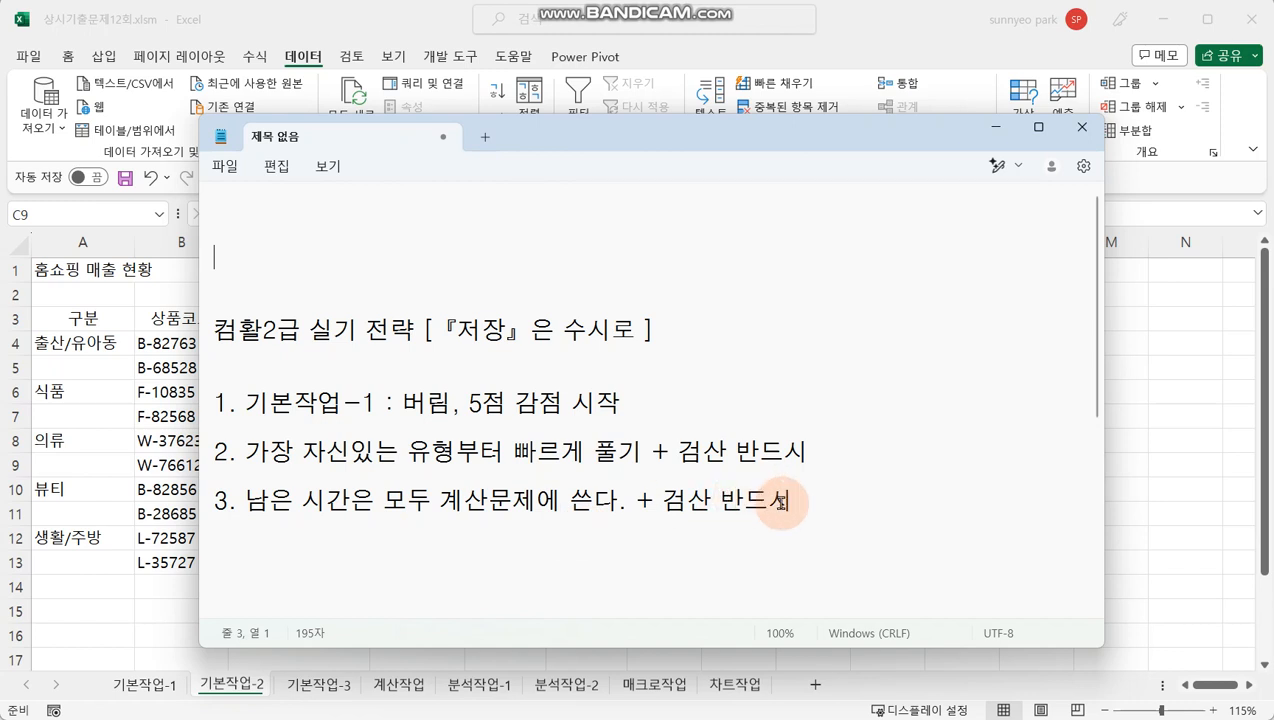
Review the exam-strategy notes to the end and switch back to the home-shopping sales worksheet in Excel
{"action": "left_click", "coordinate": [784, 500]}
{"action": "scroll", "coordinate": [845, 490], "scroll_direction": "down", "scroll_amount": 4}
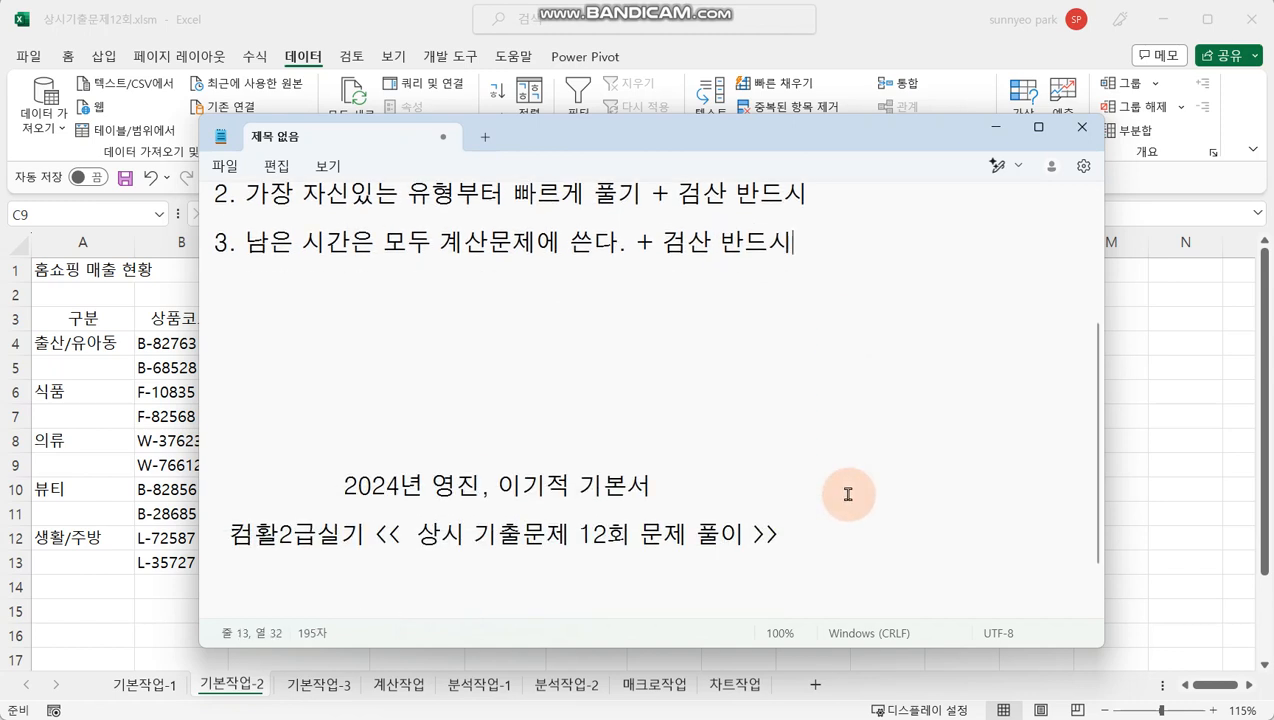
{"action": "scroll", "coordinate": [847, 493], "scroll_direction": "down", "scroll_amount": 2}
{"action": "left_click", "coordinate": [511, 480]}
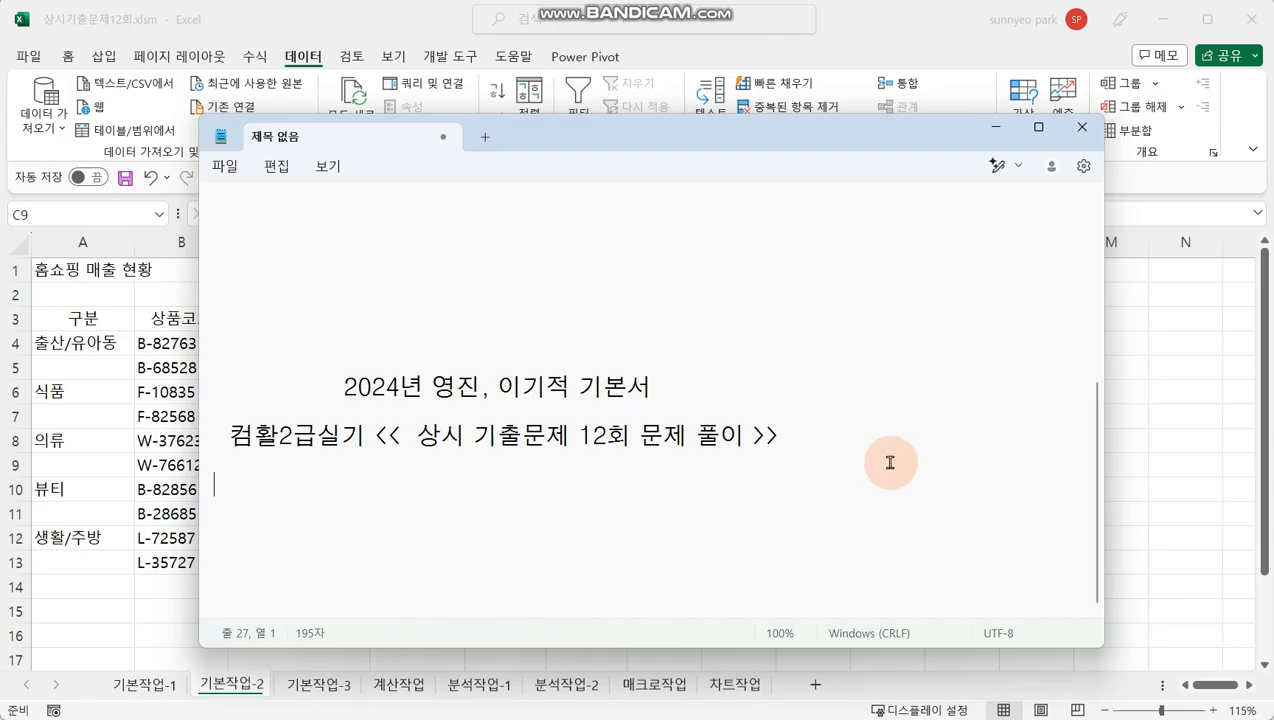
{"action": "left_click", "coordinate": [995, 134]}
{"action": "left_click", "coordinate": [326, 425]}
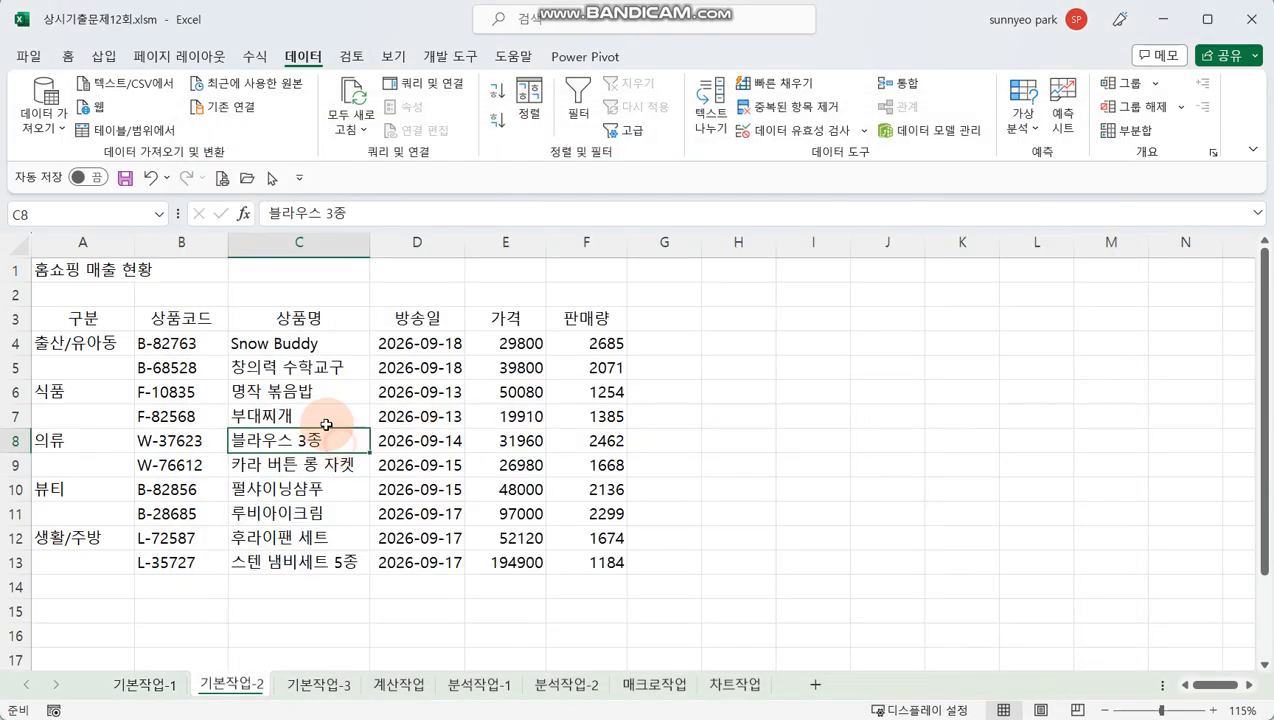
{"action": "scroll", "coordinate": [348, 416], "scroll_direction": "up", "scroll_amount": 1, "text": "ctrl"}
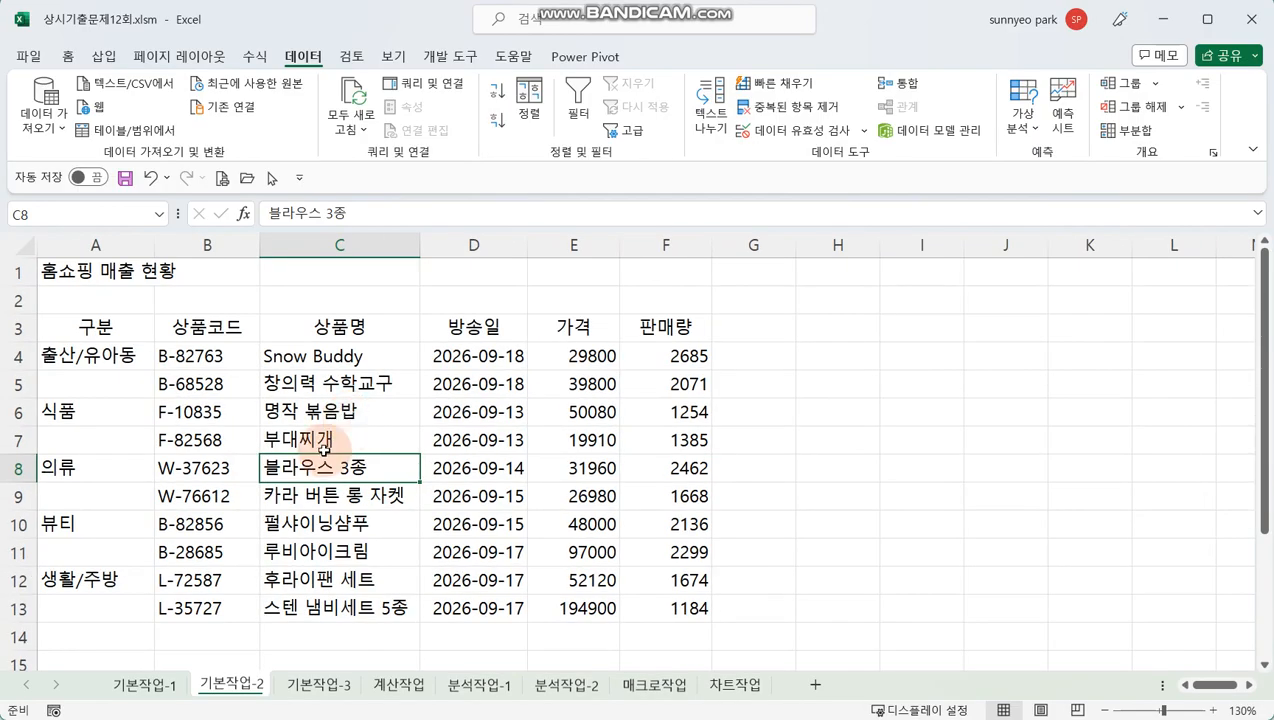
Add the special character ◈ before and after the title 홈쇼핑 매출 현황 in cell A1
{"action": "left_click", "coordinate": [70, 273]}
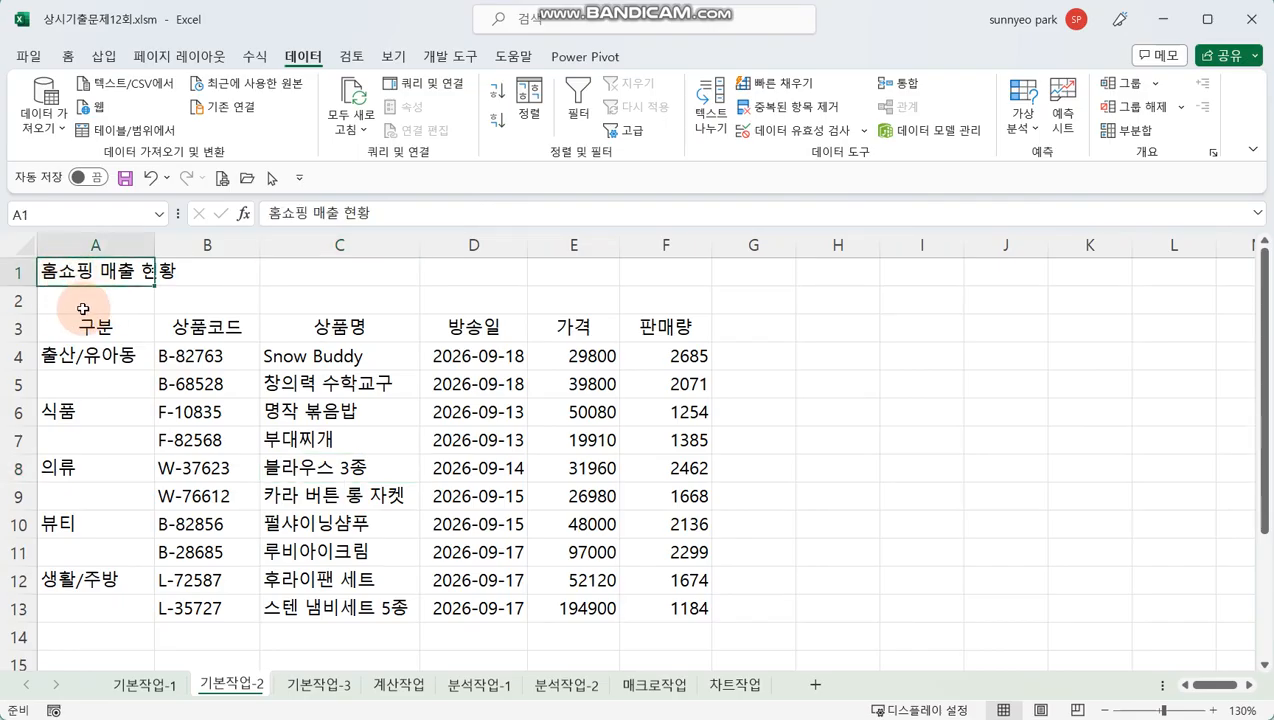
{"action": "double_click", "coordinate": [44, 270]}
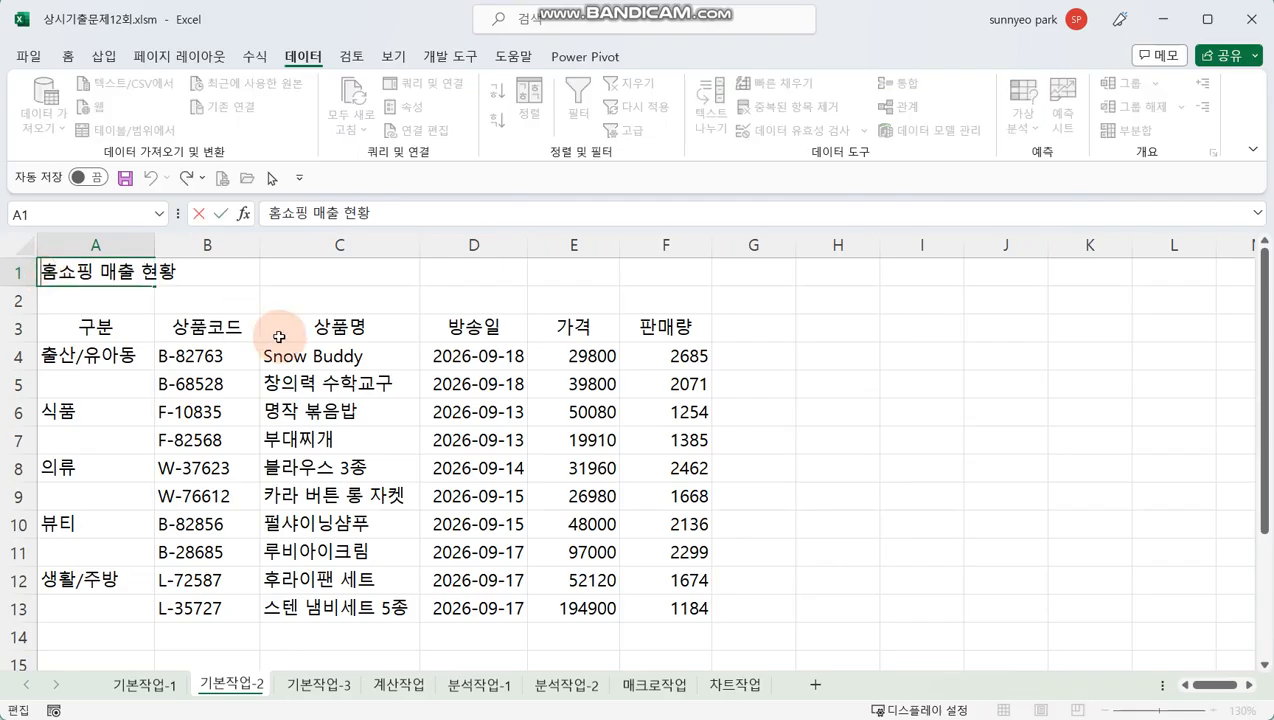
{"action": "type", "text": "ㅁ"}
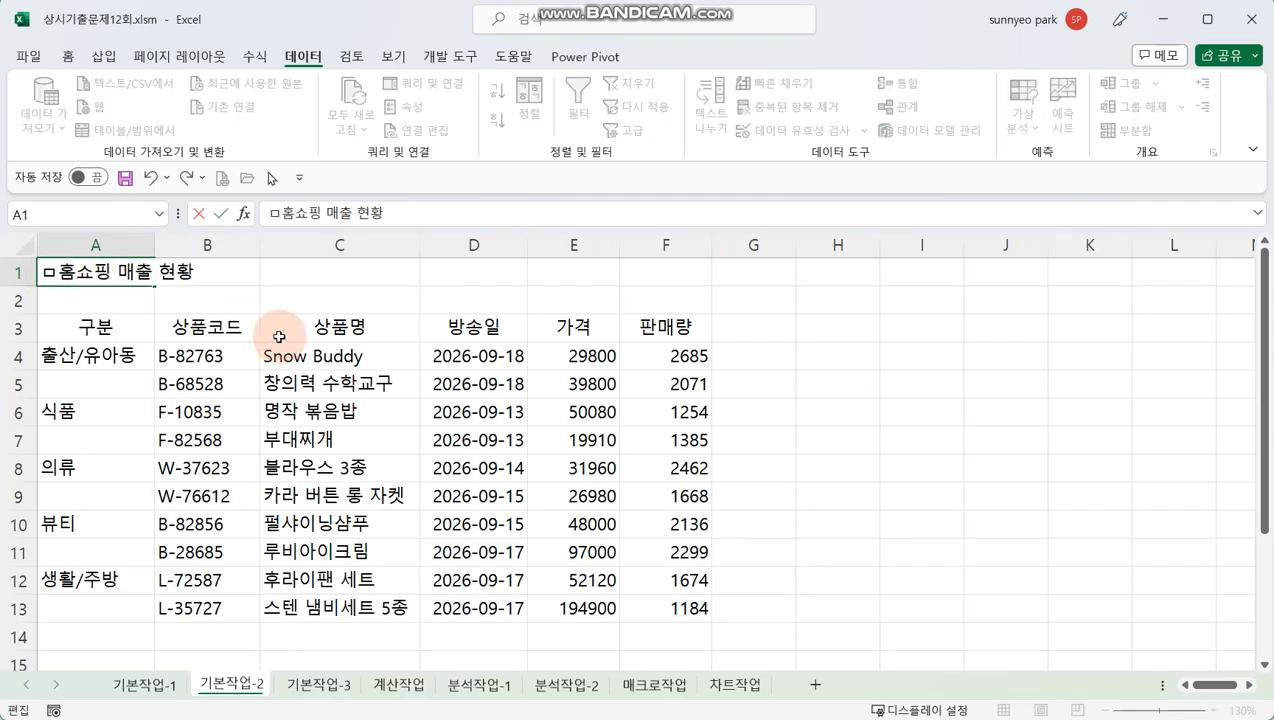
{"action": "key", "text": "Hangul_Hanja"}
{"action": "key", "text": "Tab"}
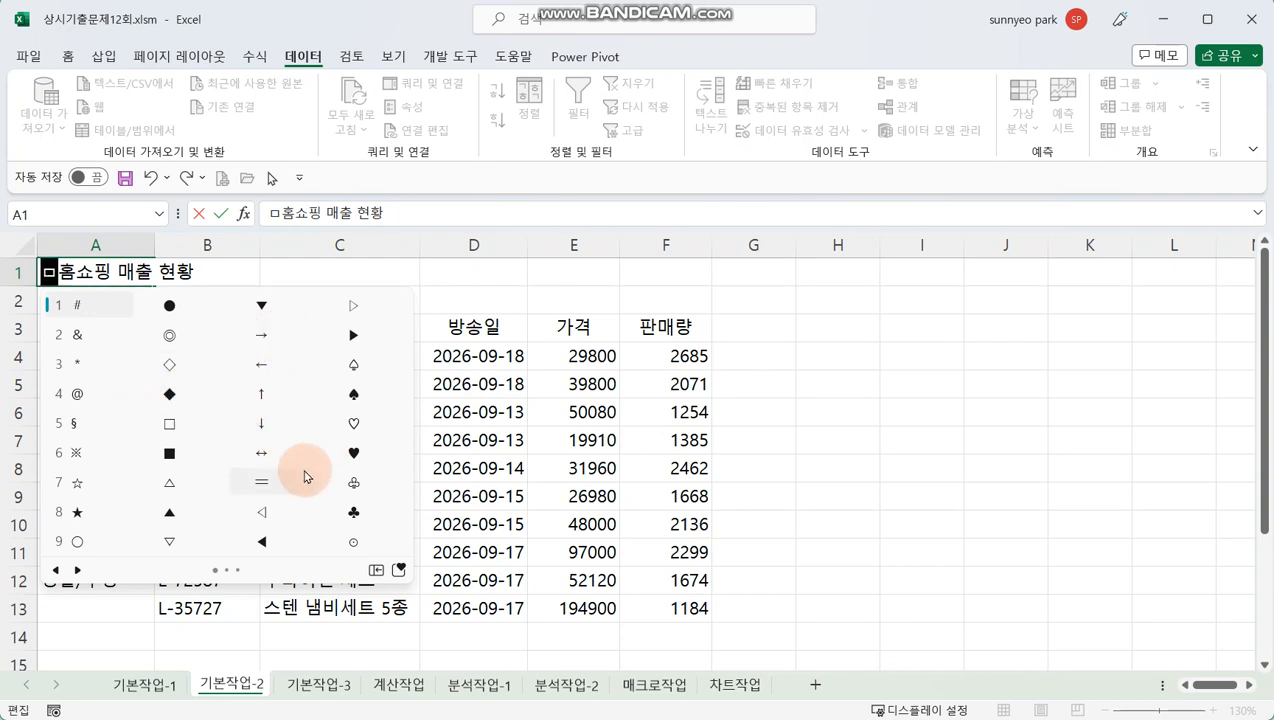
{"action": "left_click", "coordinate": [78, 570]}
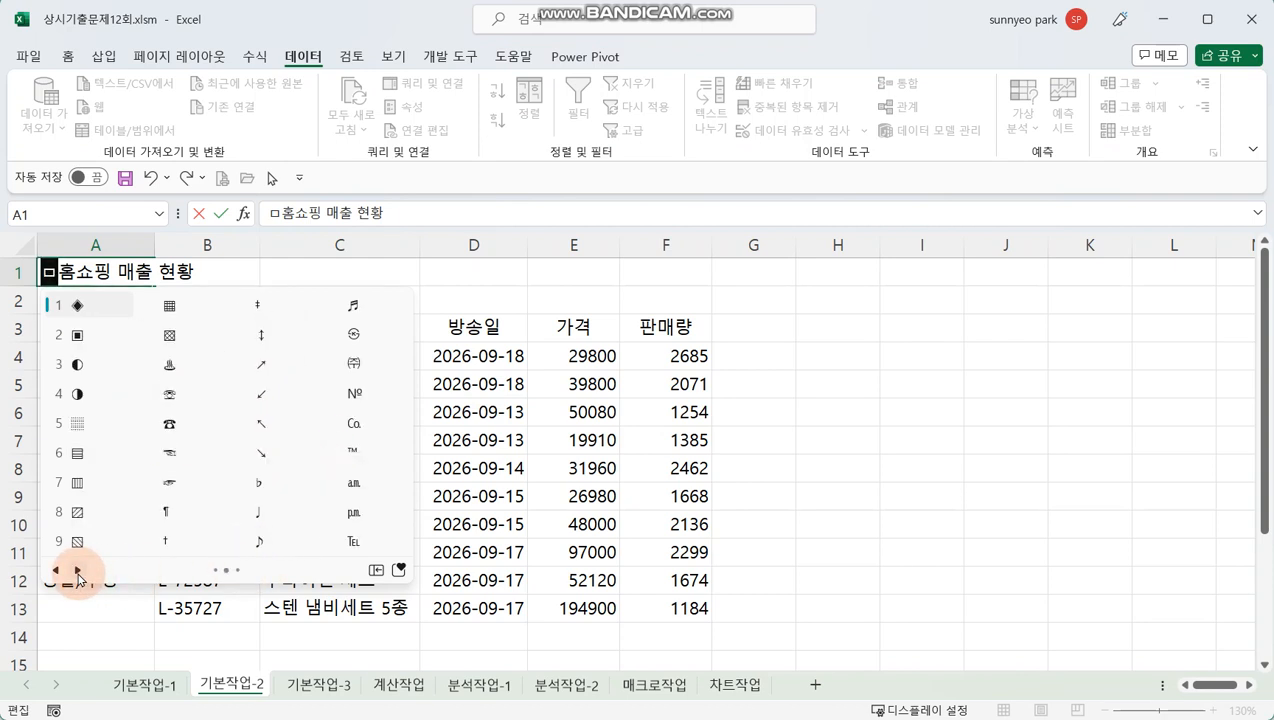
{"action": "left_click", "coordinate": [84, 304]}
{"action": "left_click_drag", "start_coordinate": [60, 272], "coordinate": [42, 271]}
{"action": "key", "text": "ctrl+c"}
{"action": "left_click", "coordinate": [211, 277]}
{"action": "key", "text": "ctrl+v"}
{"action": "key", "text": "Return"}
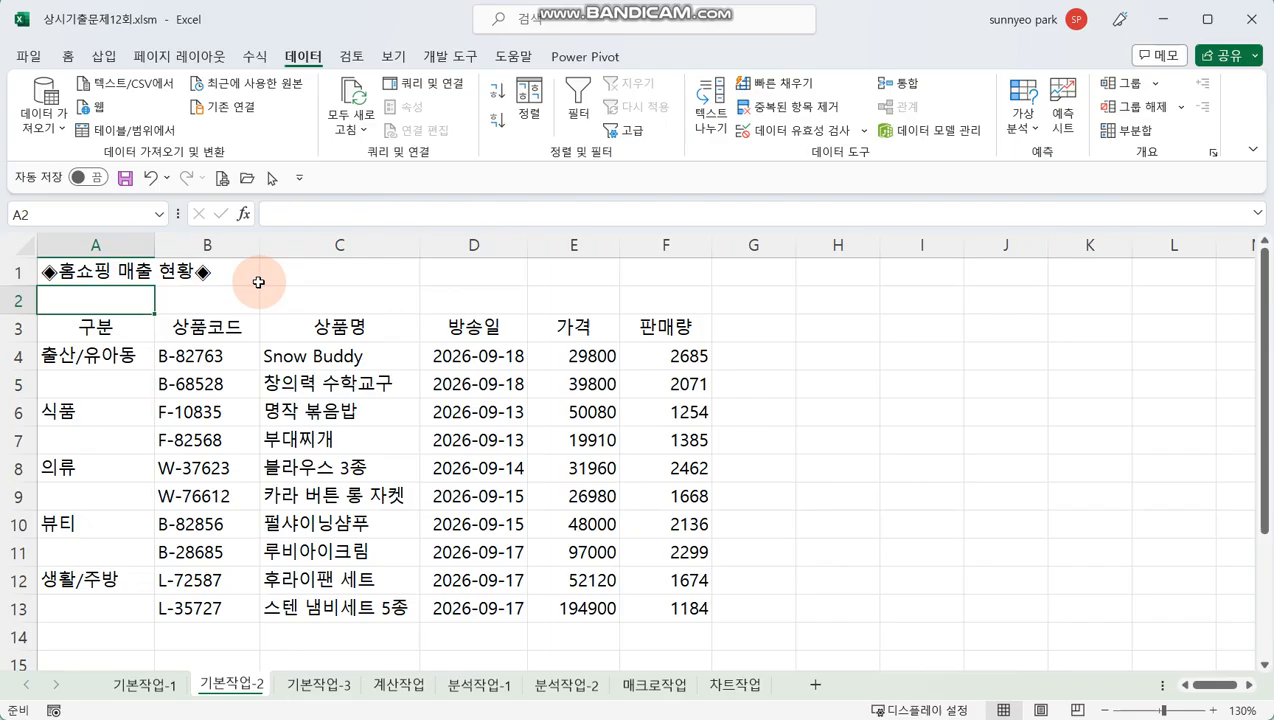
Merge and center the title across A1:F1 and apply the 강조색6 cell style
{"action": "left_click_drag", "start_coordinate": [140, 272], "coordinate": [643, 272]}
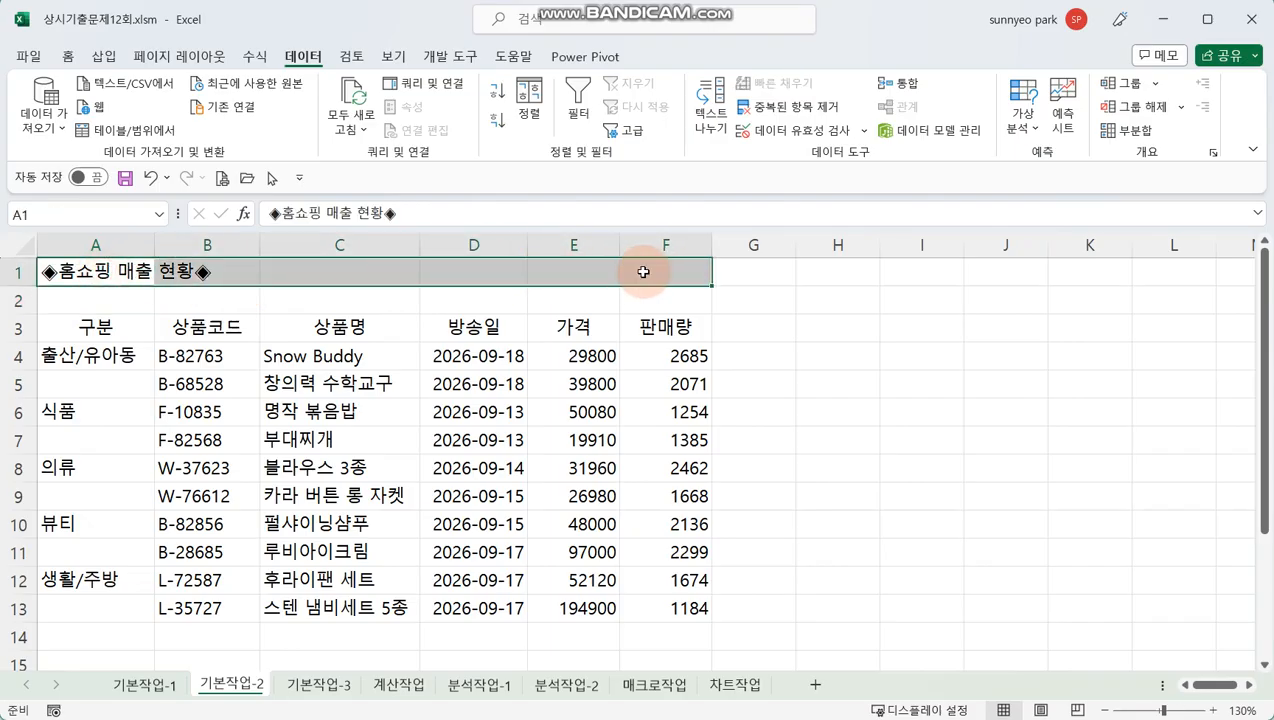
{"action": "left_click", "coordinate": [74, 61]}
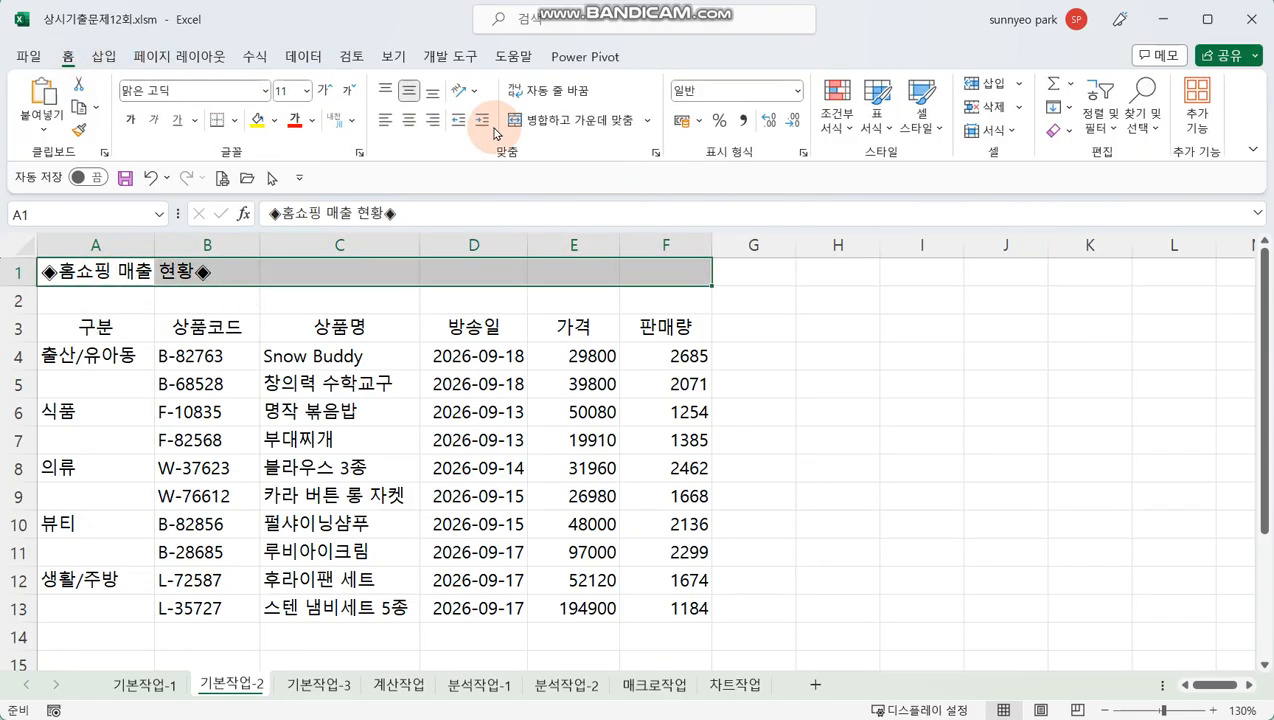
{"action": "left_click", "coordinate": [563, 120]}
{"action": "left_click", "coordinate": [928, 130]}
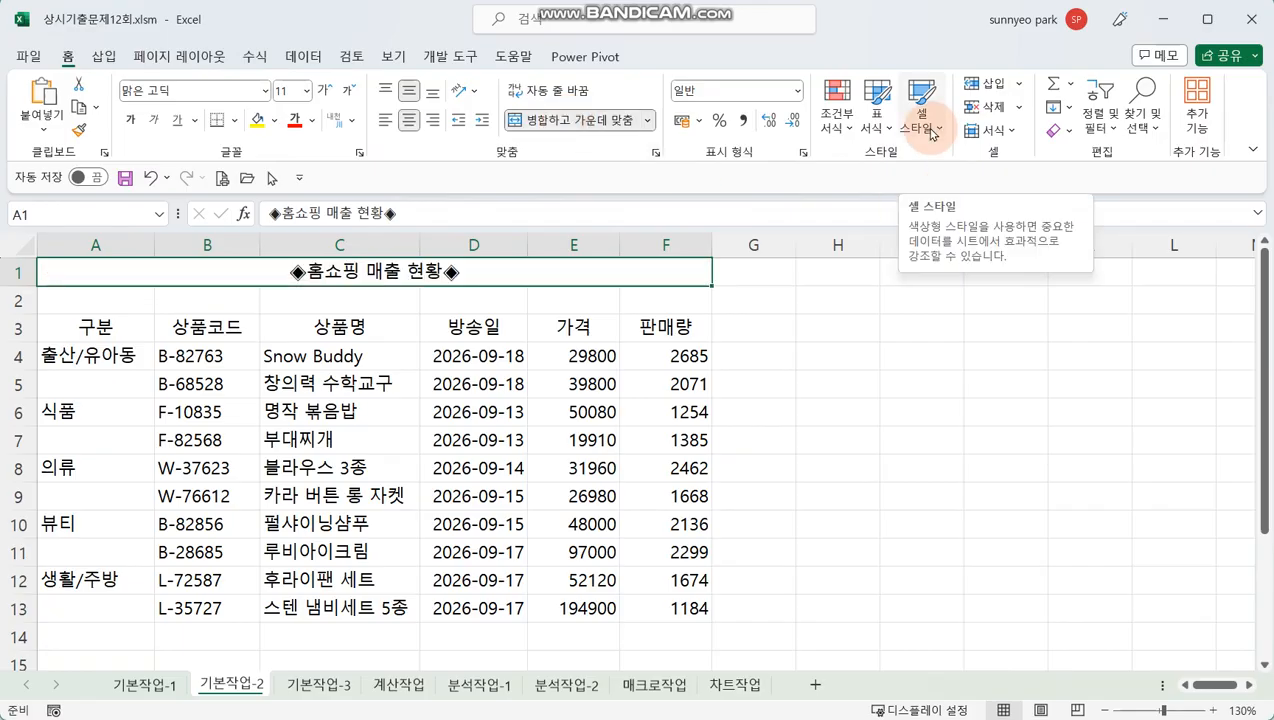
{"action": "left_click", "coordinate": [930, 130]}
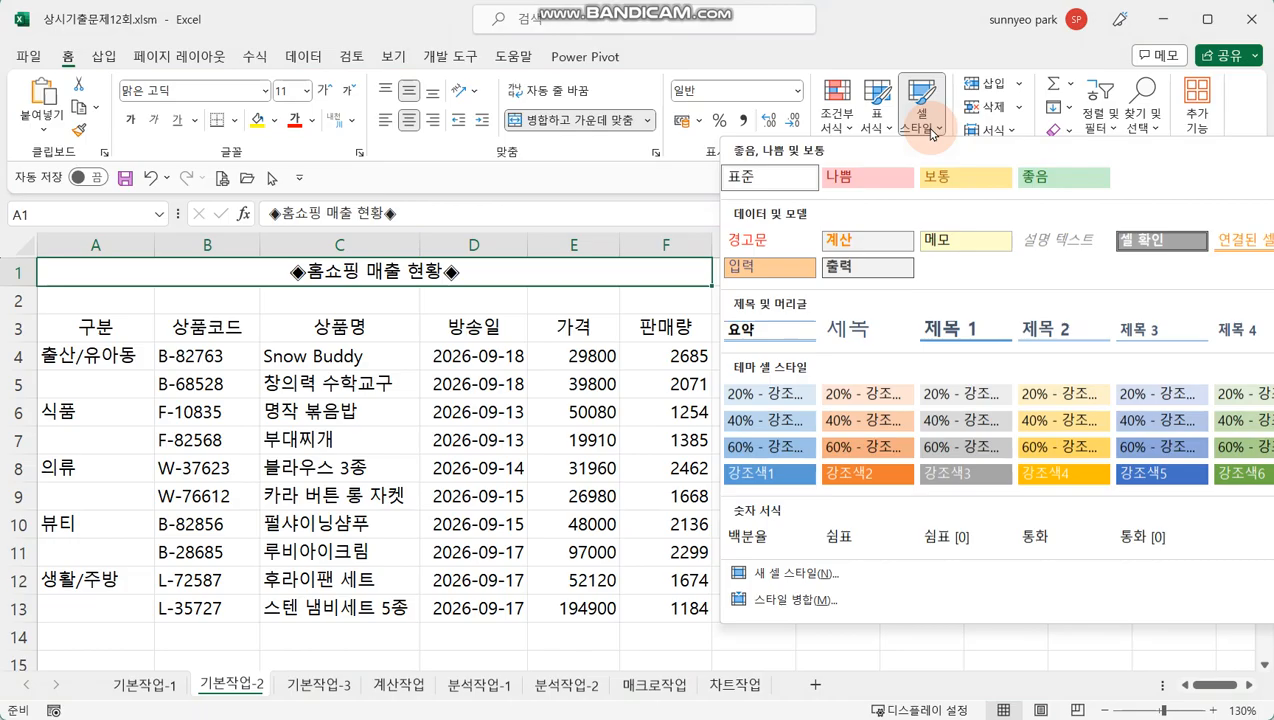
{"action": "left_click", "coordinate": [1228, 479]}
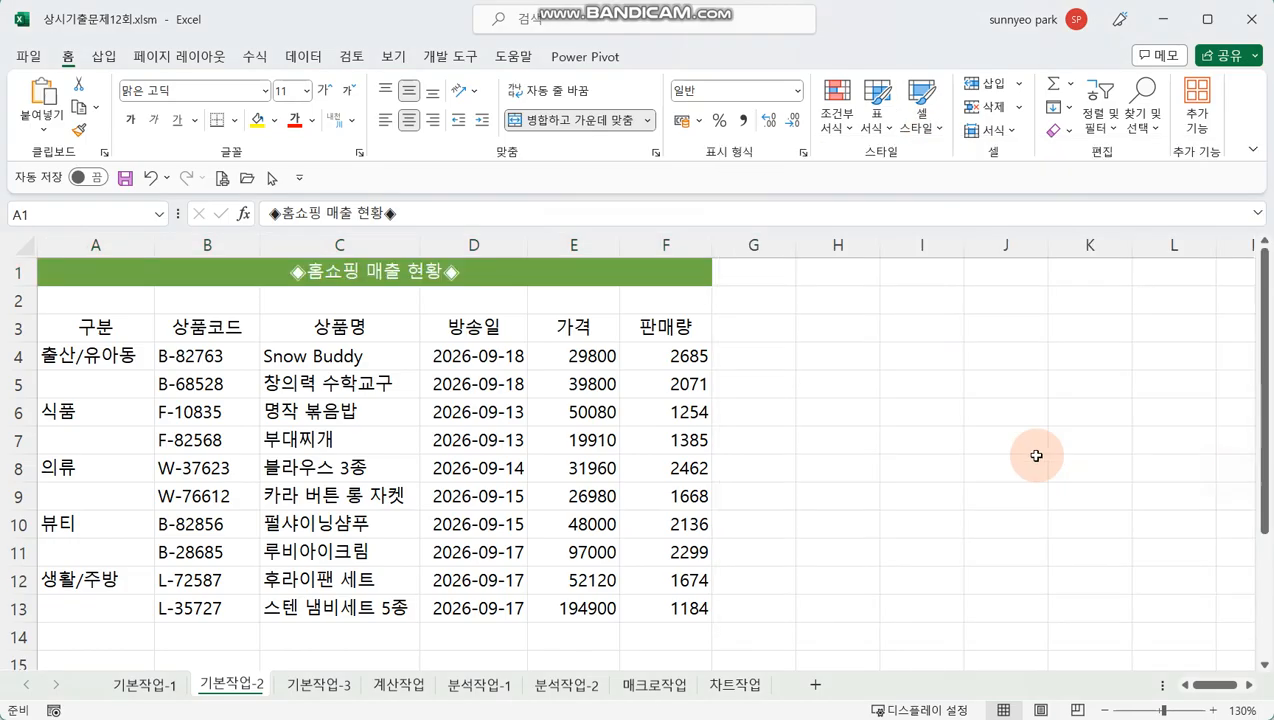
Format the title in the HY견고딕 font at size 17 with a double underline
{"action": "left_click", "coordinate": [188, 92]}
{"action": "type", "text": "HY"}
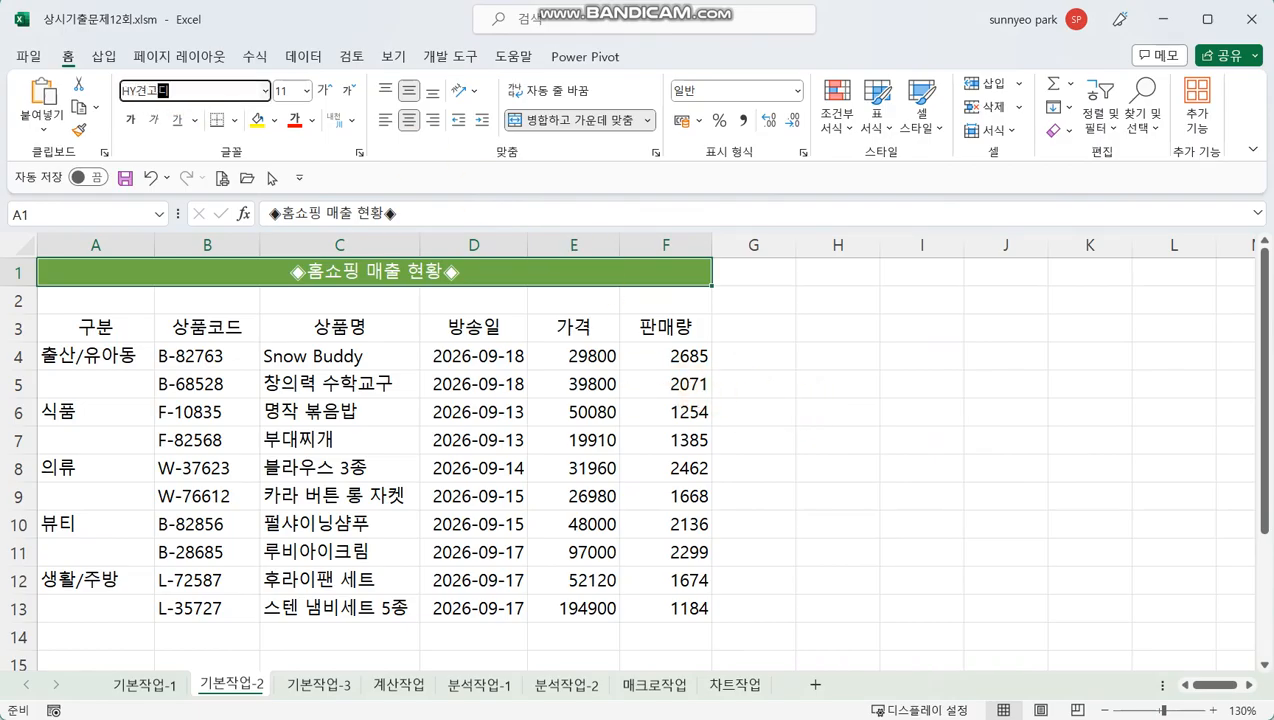
{"action": "type", "text": "견고딕"}
{"action": "key", "text": "Return"}
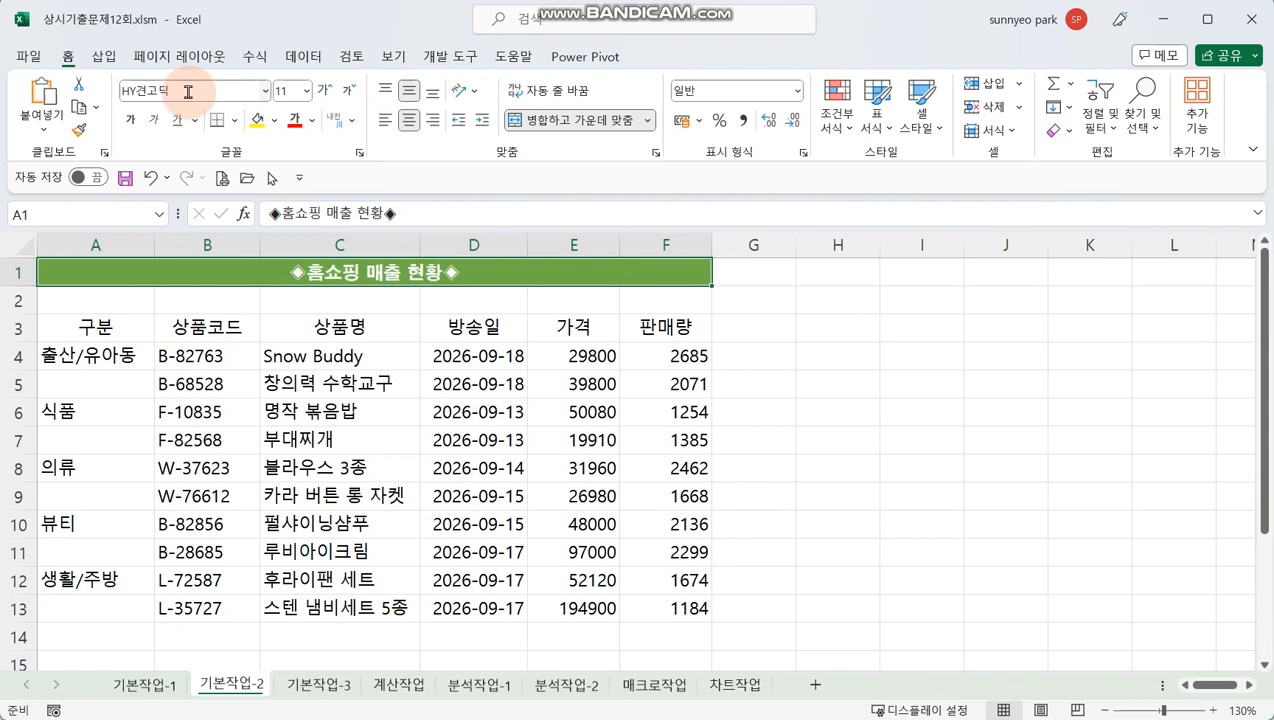
{"action": "left_click", "coordinate": [290, 90]}
{"action": "type", "text": "17"}
{"action": "key", "text": "Return"}
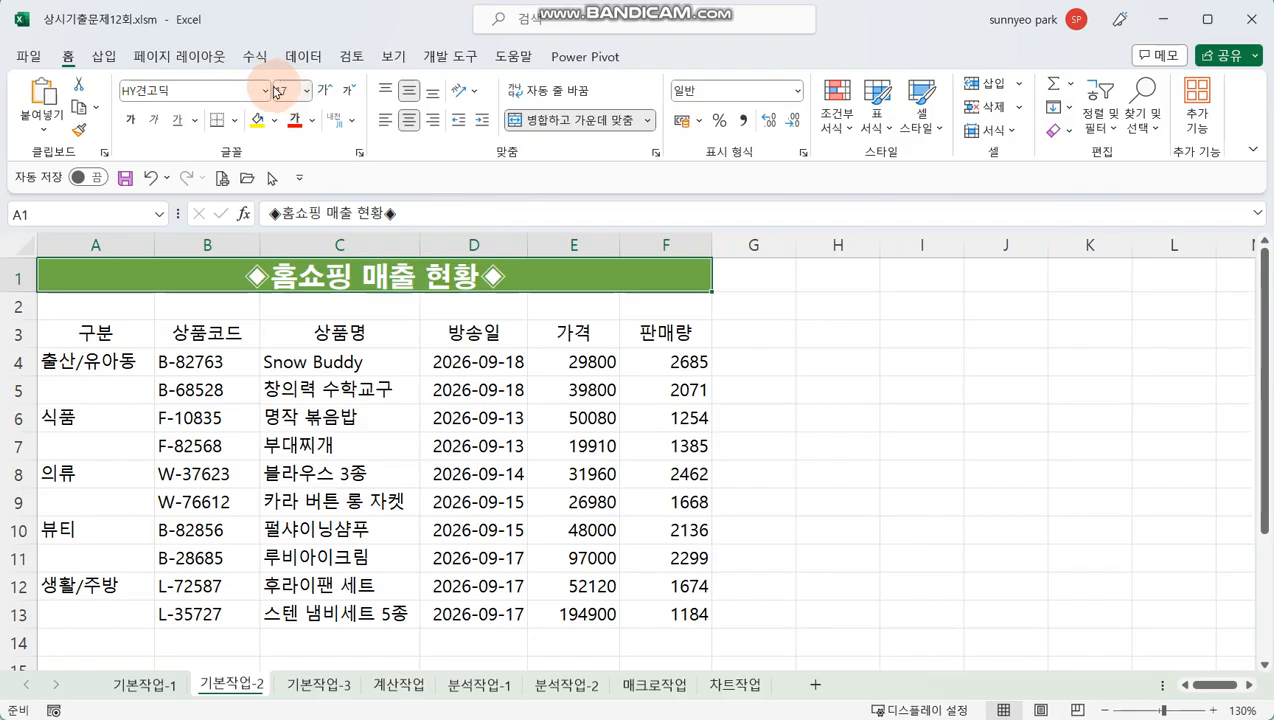
{"action": "left_click", "coordinate": [194, 125]}
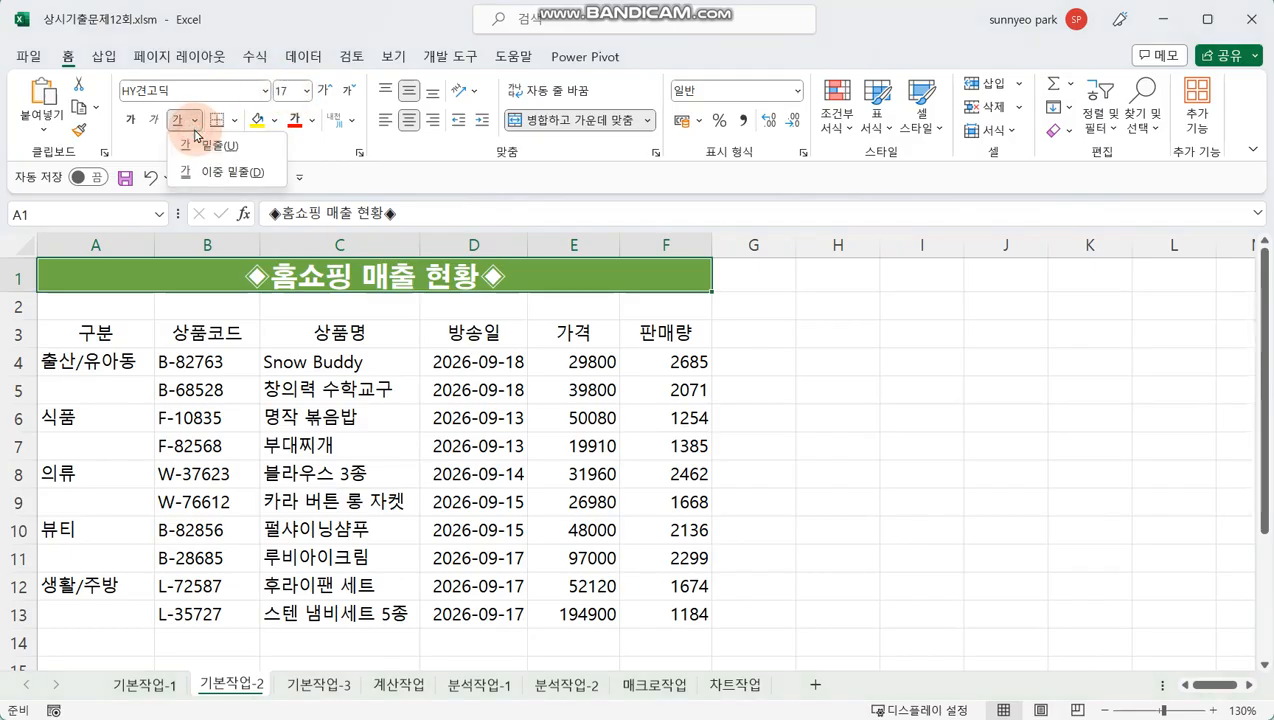
{"action": "left_click", "coordinate": [226, 175]}
Set the height of row 1 to 28
{"action": "left_click", "coordinate": [24, 273]}
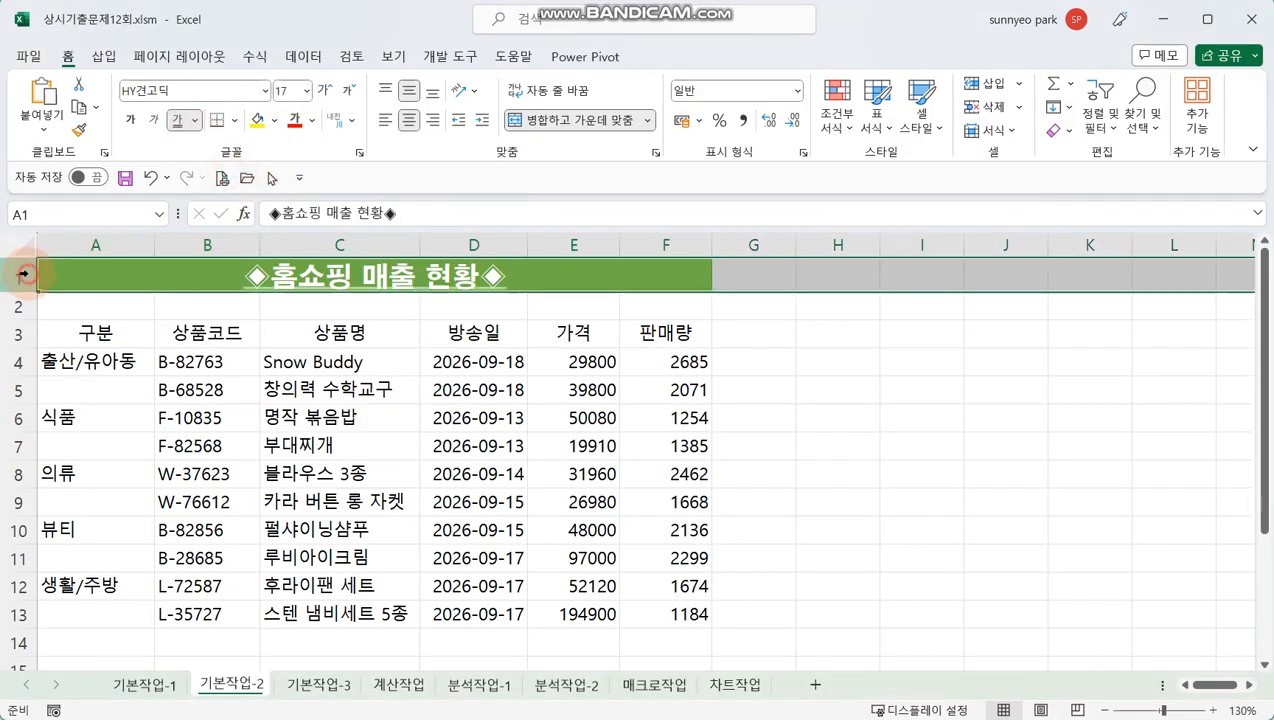
{"action": "left_click", "coordinate": [255, 281]}
{"action": "left_click", "coordinate": [31, 274]}
{"action": "right_click", "coordinate": [31, 273]}
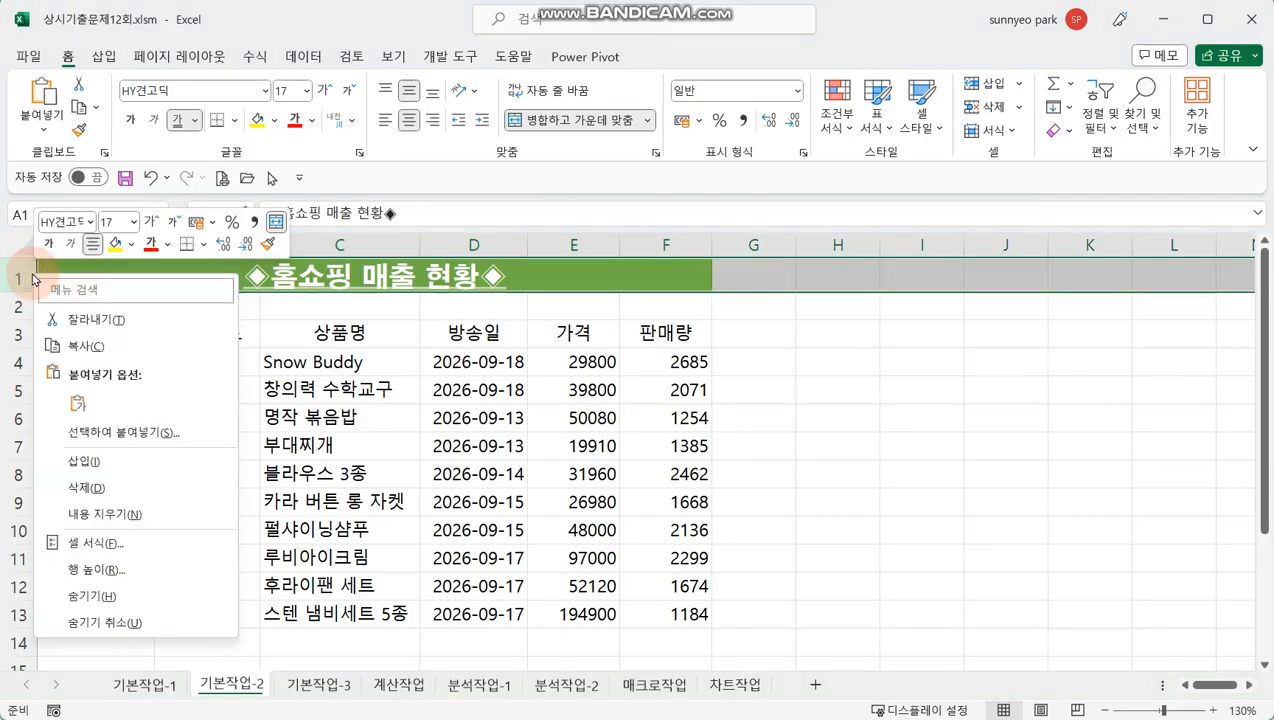
{"action": "left_click", "coordinate": [176, 568]}
{"action": "type", "text": "28"}
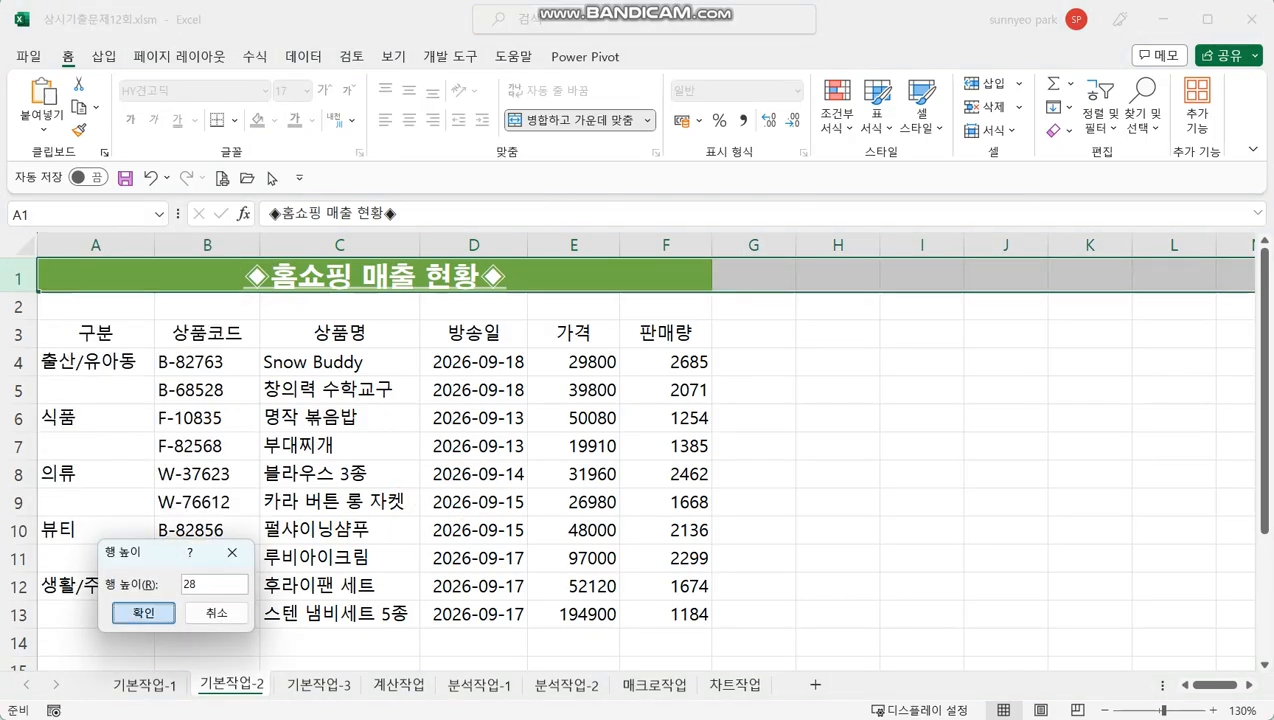
{"action": "key", "text": "Return"}
{"action": "left_click", "coordinate": [468, 484]}
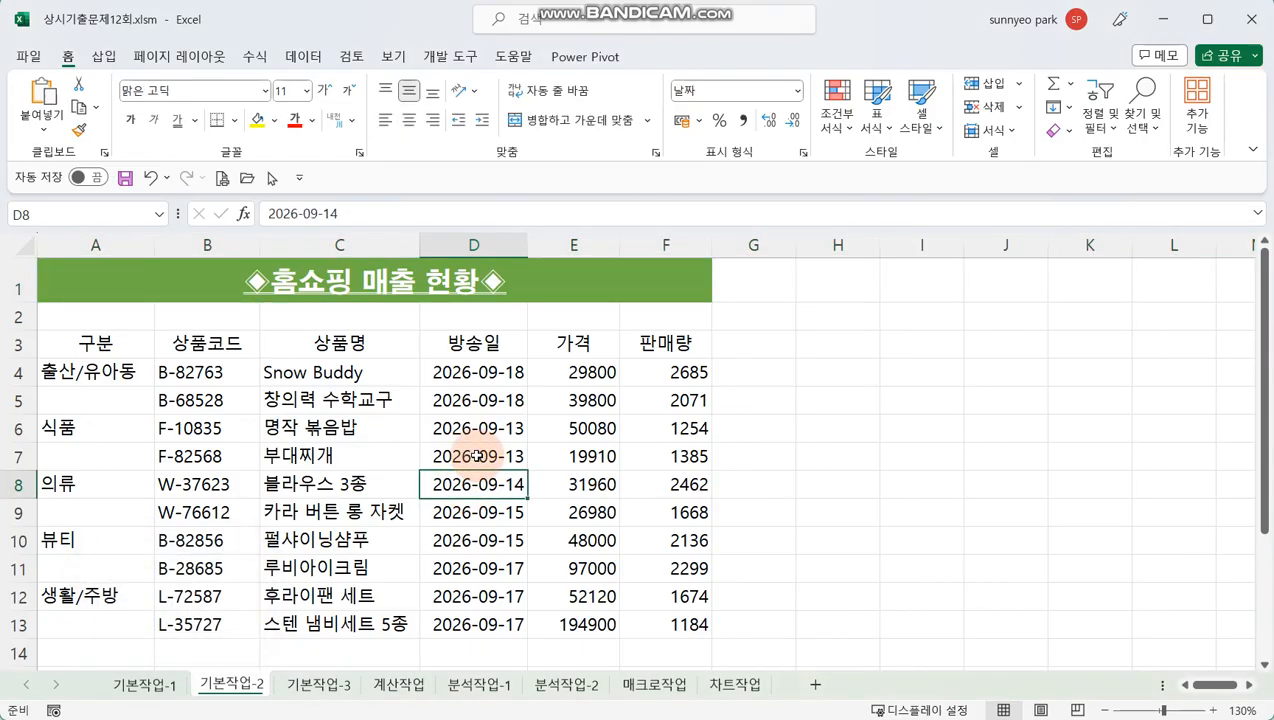
Merge and center each category pair in column A: A4:A5, A6:A7, A8:A9, A10:A11 and A12:A13
{"action": "left_click_drag", "start_coordinate": [98, 370], "coordinate": [94, 621]}
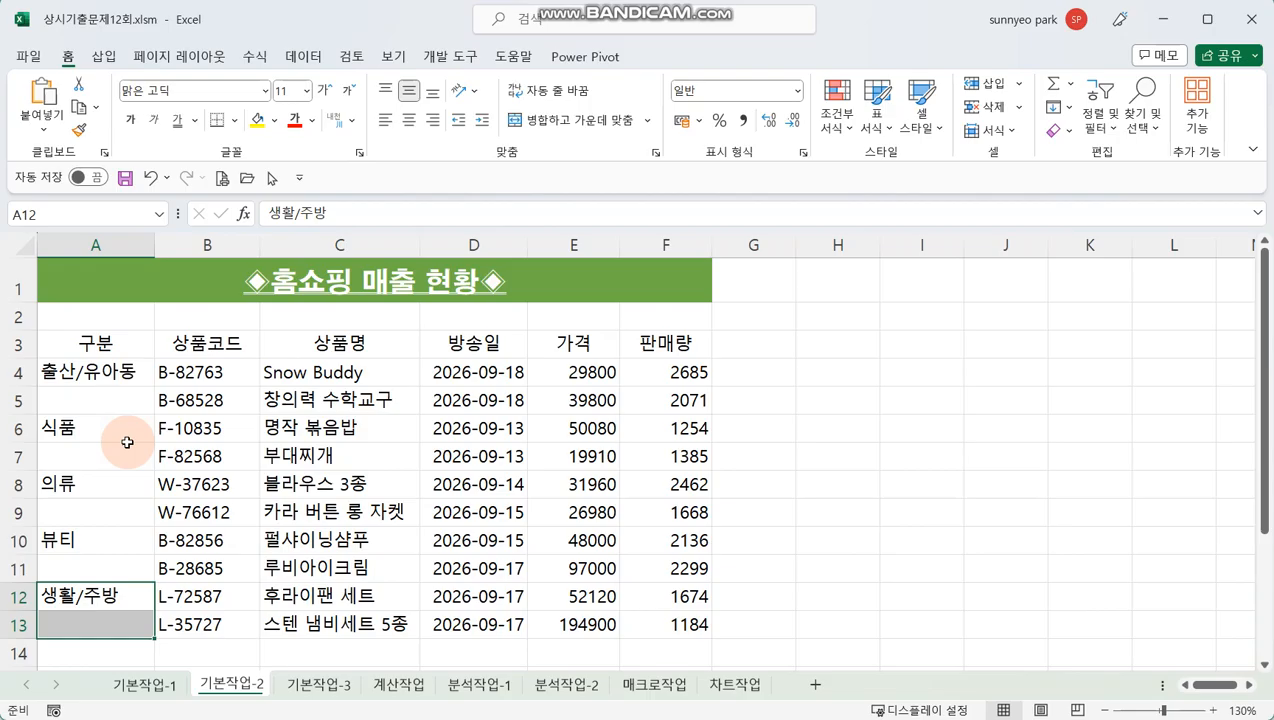
{"action": "left_click", "coordinate": [250, 431]}
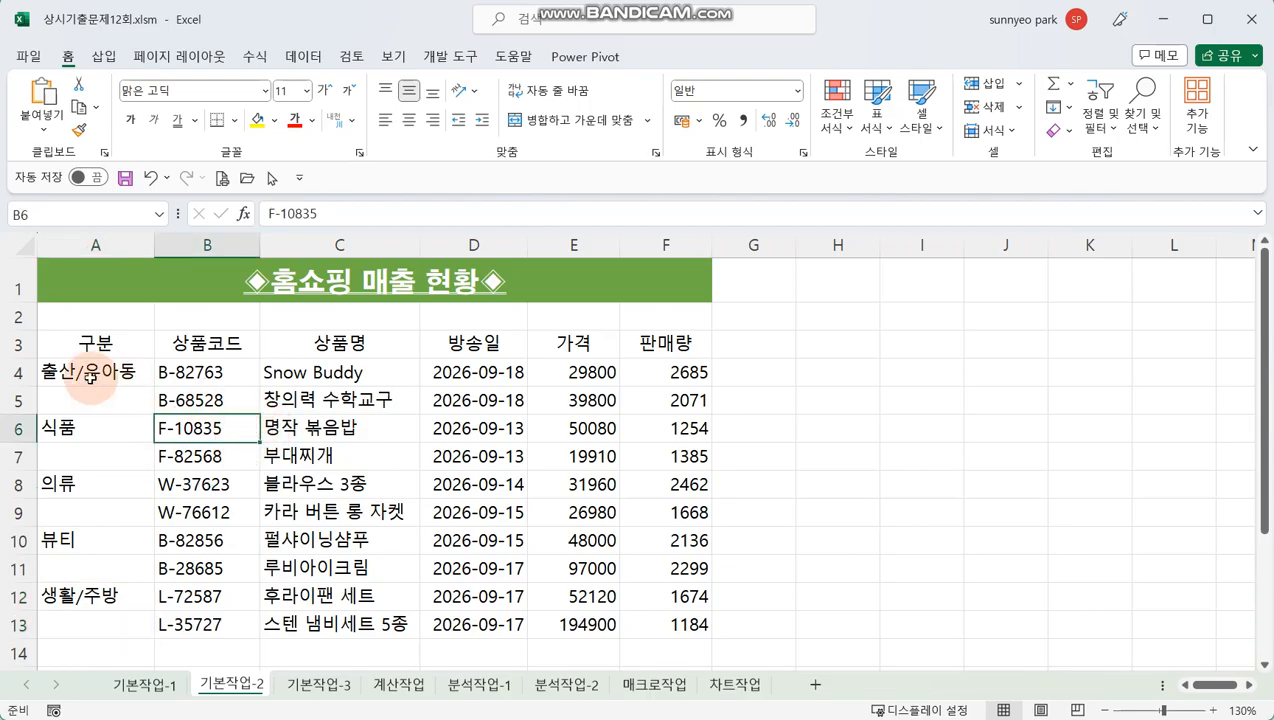
{"action": "left_click_drag", "start_coordinate": [77, 372], "coordinate": [85, 393]}
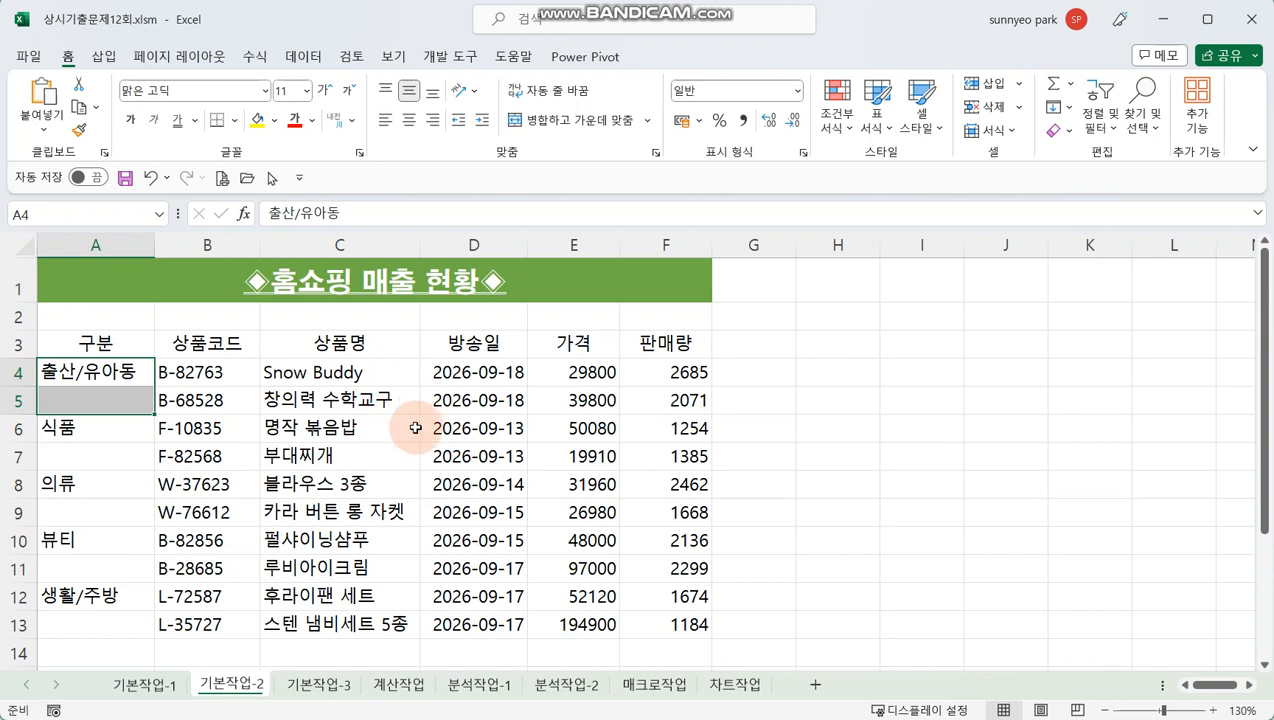
{"action": "left_click", "coordinate": [95, 431], "text": "ctrl"}
{"action": "left_click_drag", "start_coordinate": [95, 431], "coordinate": [122, 624]}
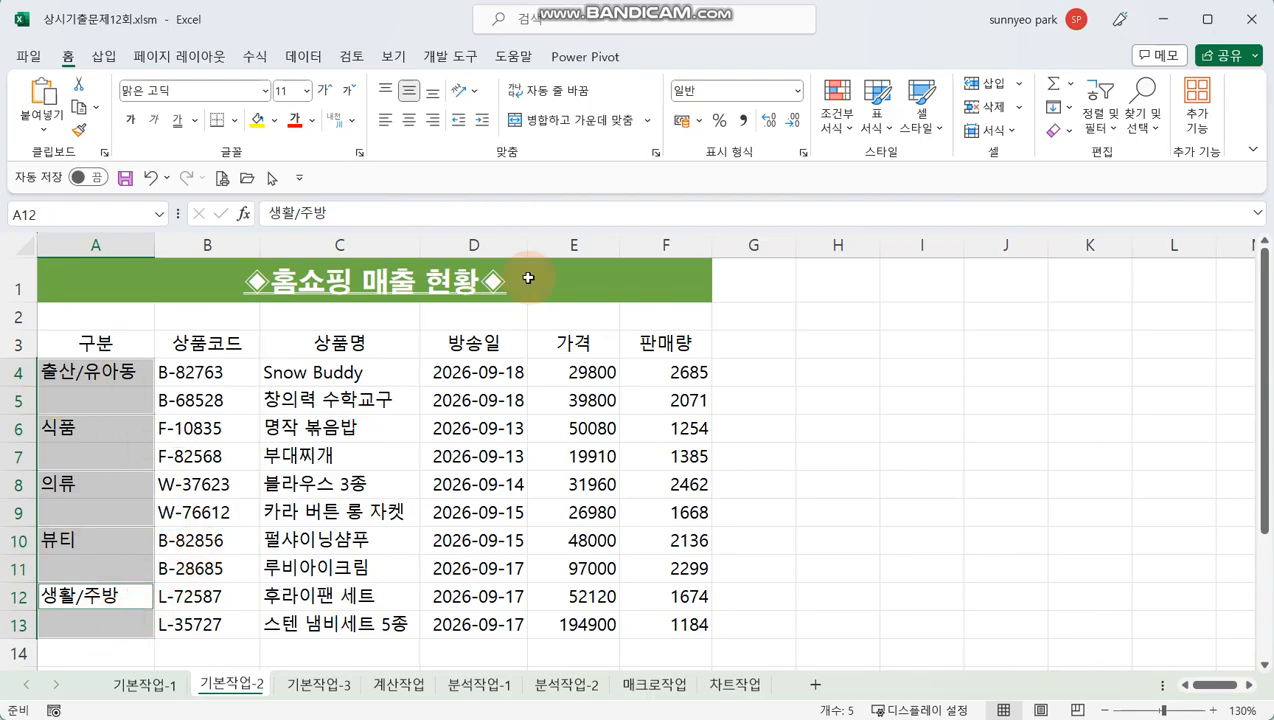
{"action": "left_click", "coordinate": [583, 119]}
{"action": "left_click", "coordinate": [409, 511]}
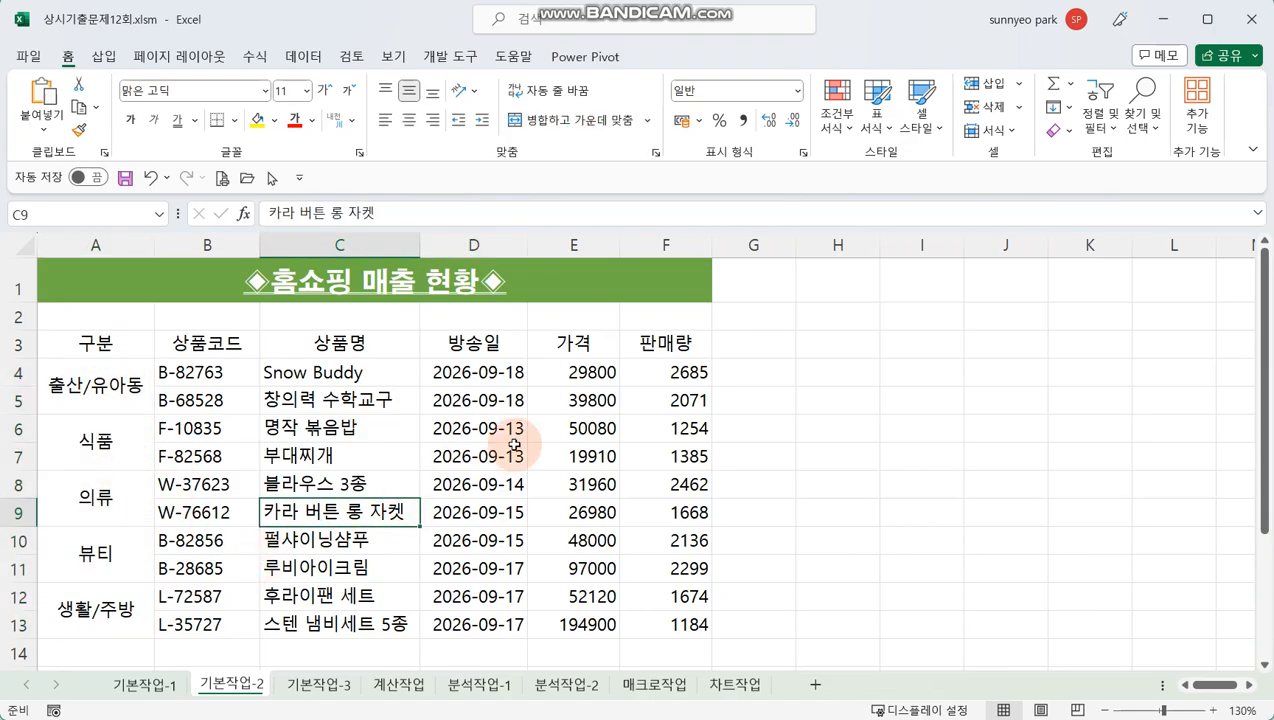
Apply the comma style to the price and sales-quantity values in E4:F13
{"action": "left_click_drag", "start_coordinate": [556, 366], "coordinate": [624, 622]}
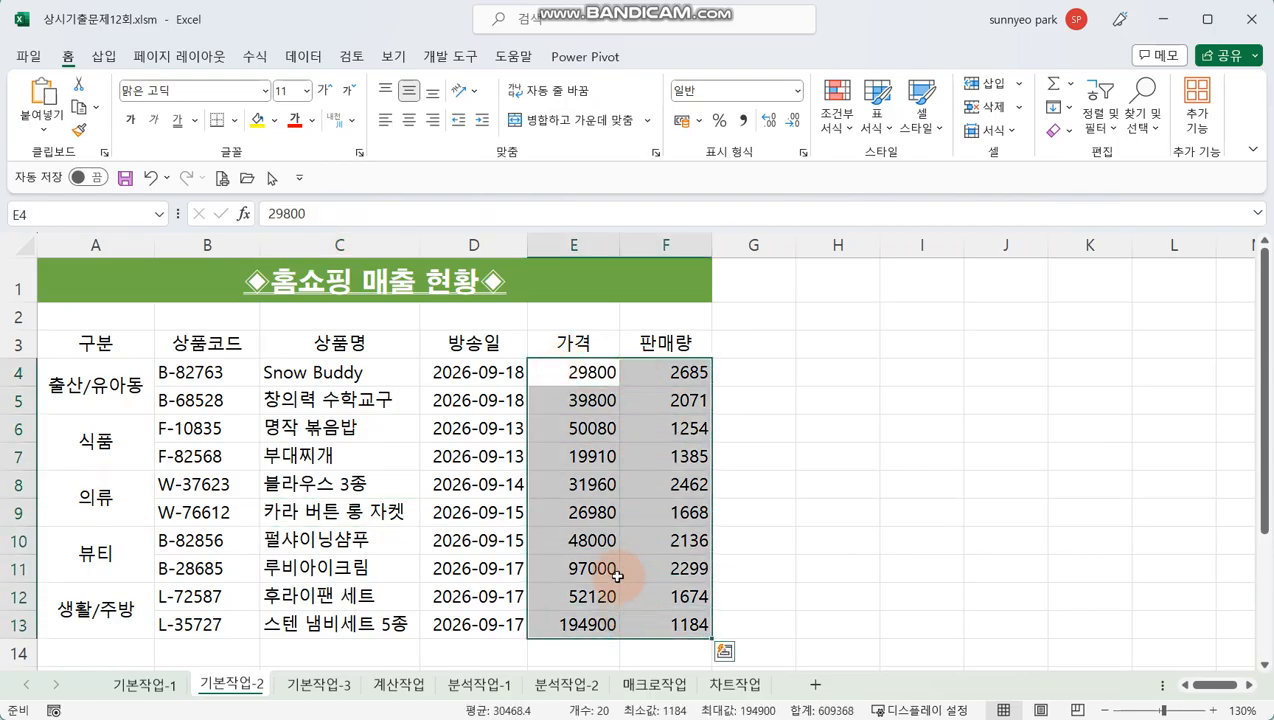
{"action": "left_click", "coordinate": [744, 121]}
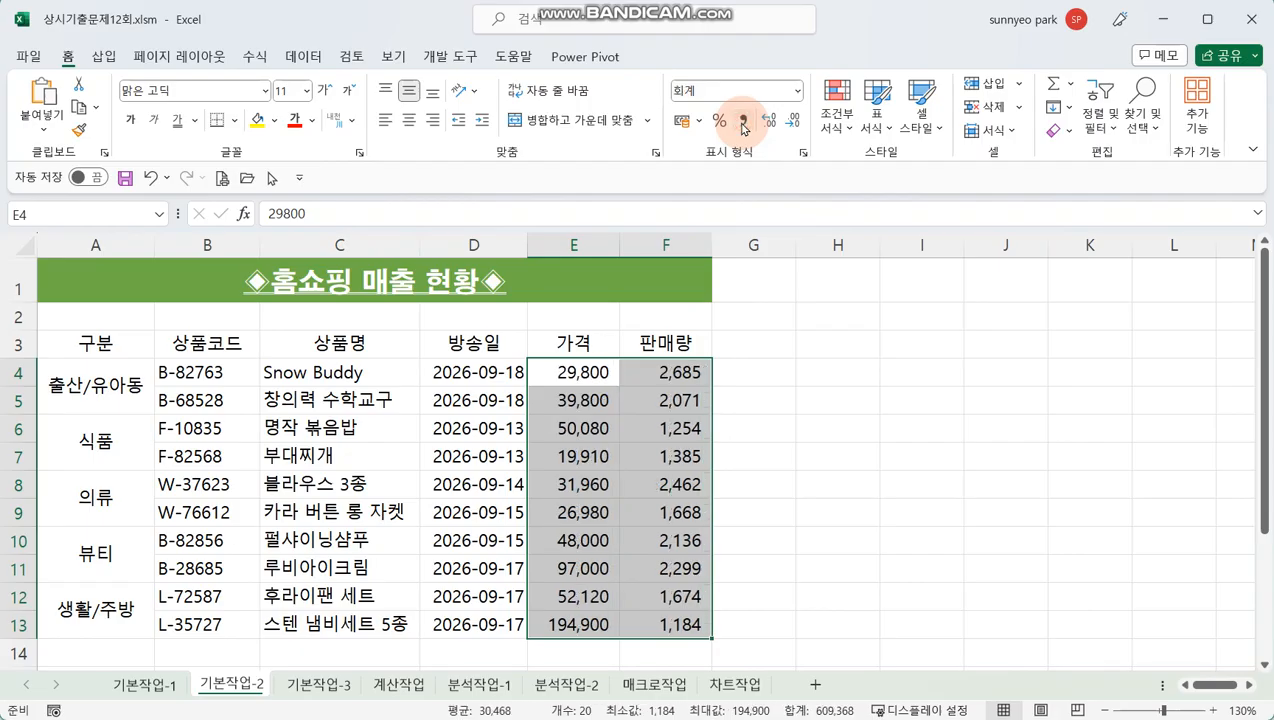
Apply the custom number format mm월 dd일 to the broadcast dates in D4:D13
{"action": "left_click_drag", "start_coordinate": [480, 372], "coordinate": [481, 614]}
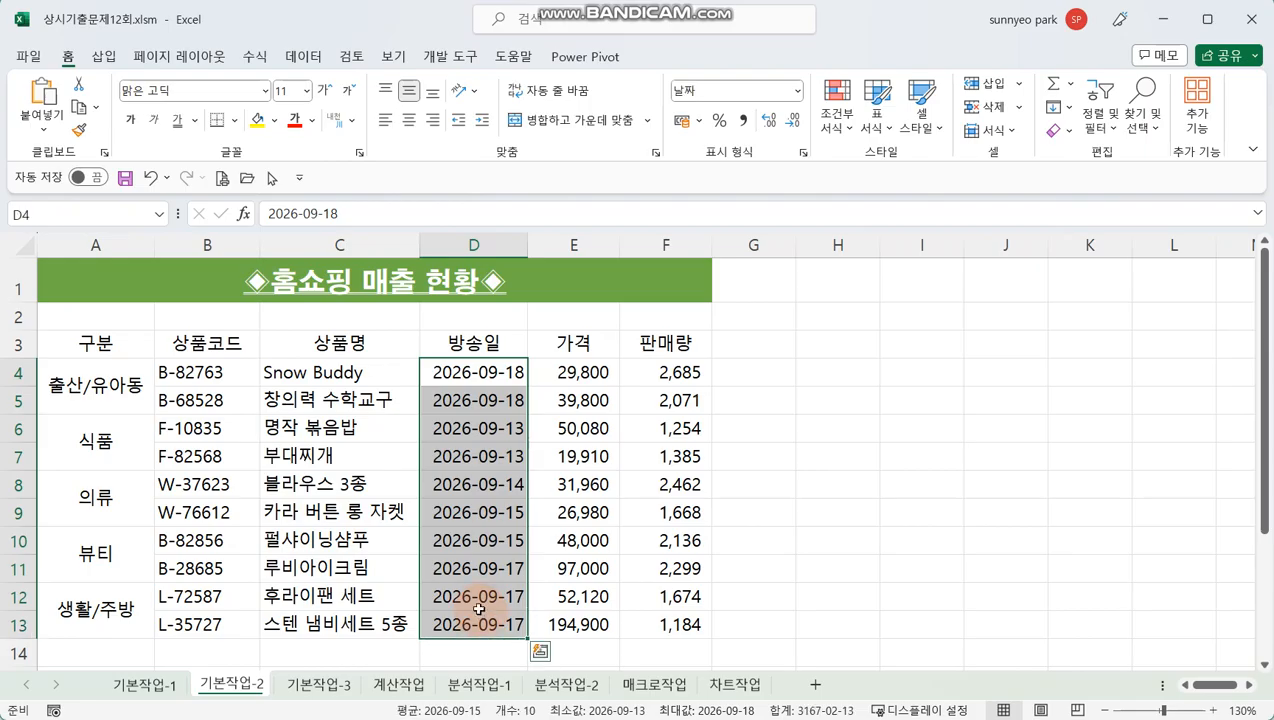
{"action": "left_click", "coordinate": [803, 154]}
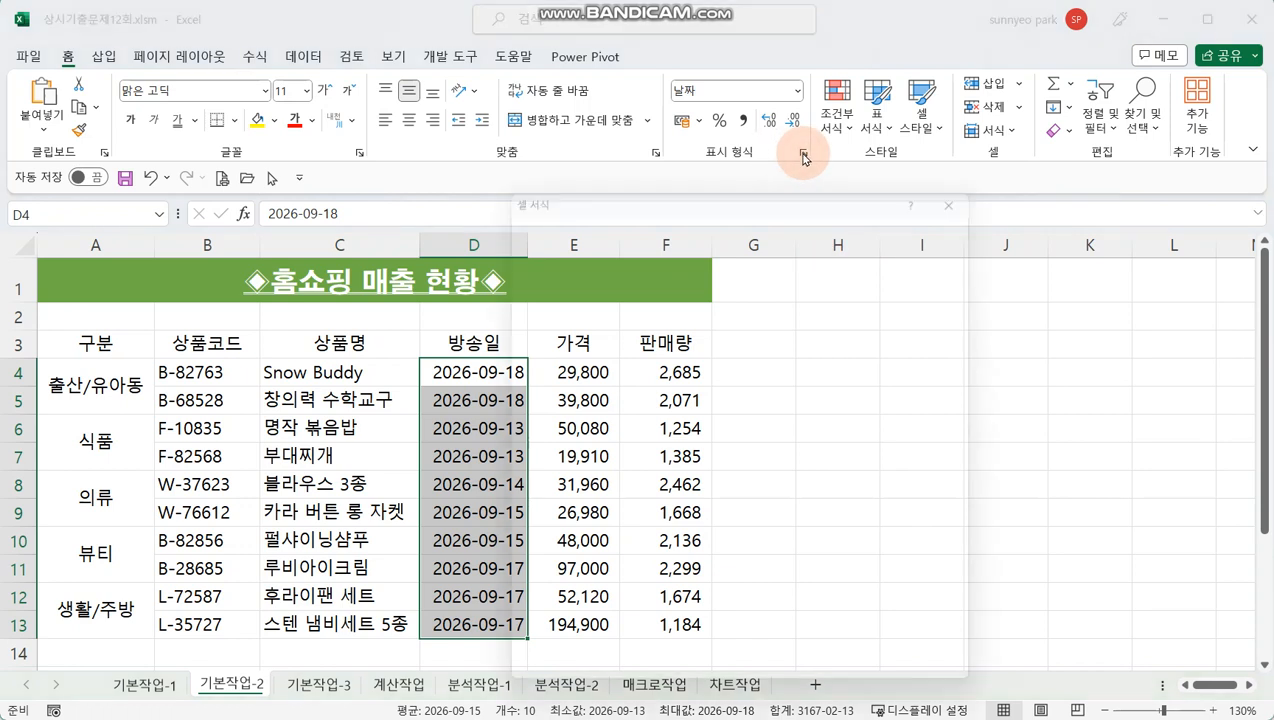
{"action": "left_click", "coordinate": [563, 428]}
{"action": "left_click", "coordinate": [659, 338]}
{"action": "left_click_drag", "start_coordinate": [659, 334], "coordinate": [630, 333]}
{"action": "key", "text": "Delete"}
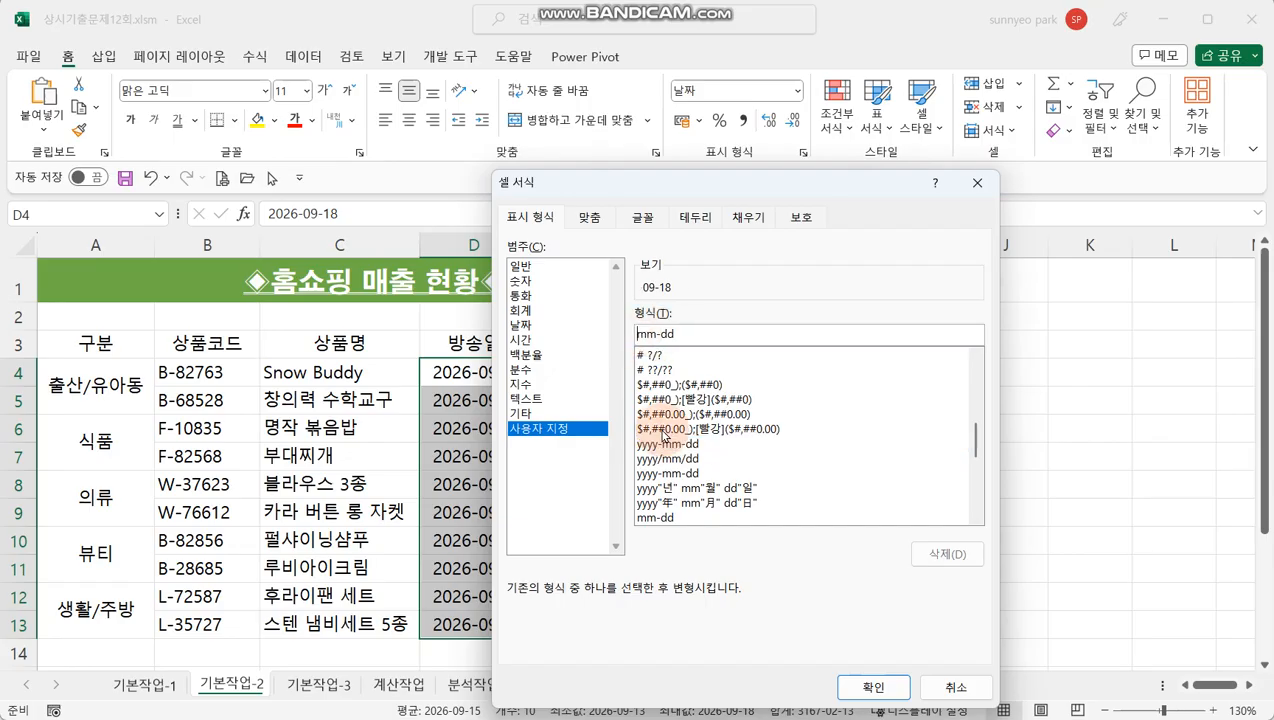
{"action": "left_click", "coordinate": [659, 334]}
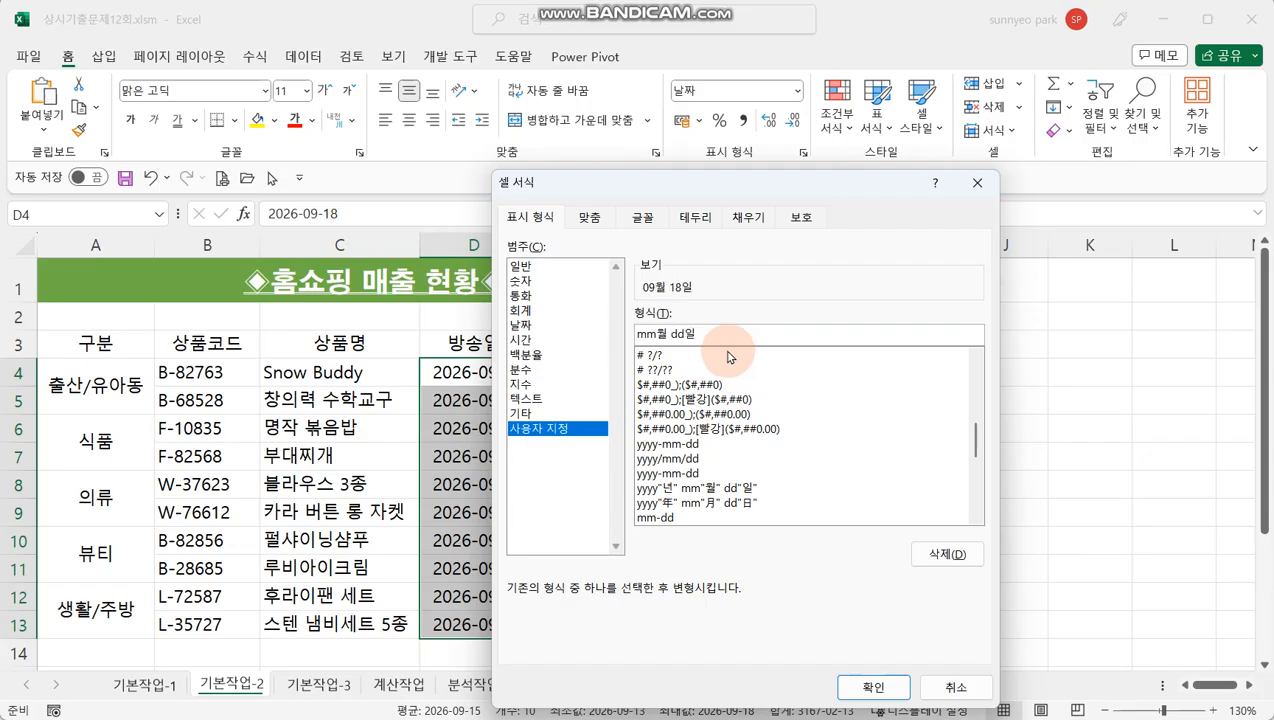
{"action": "left_click", "coordinate": [876, 687]}
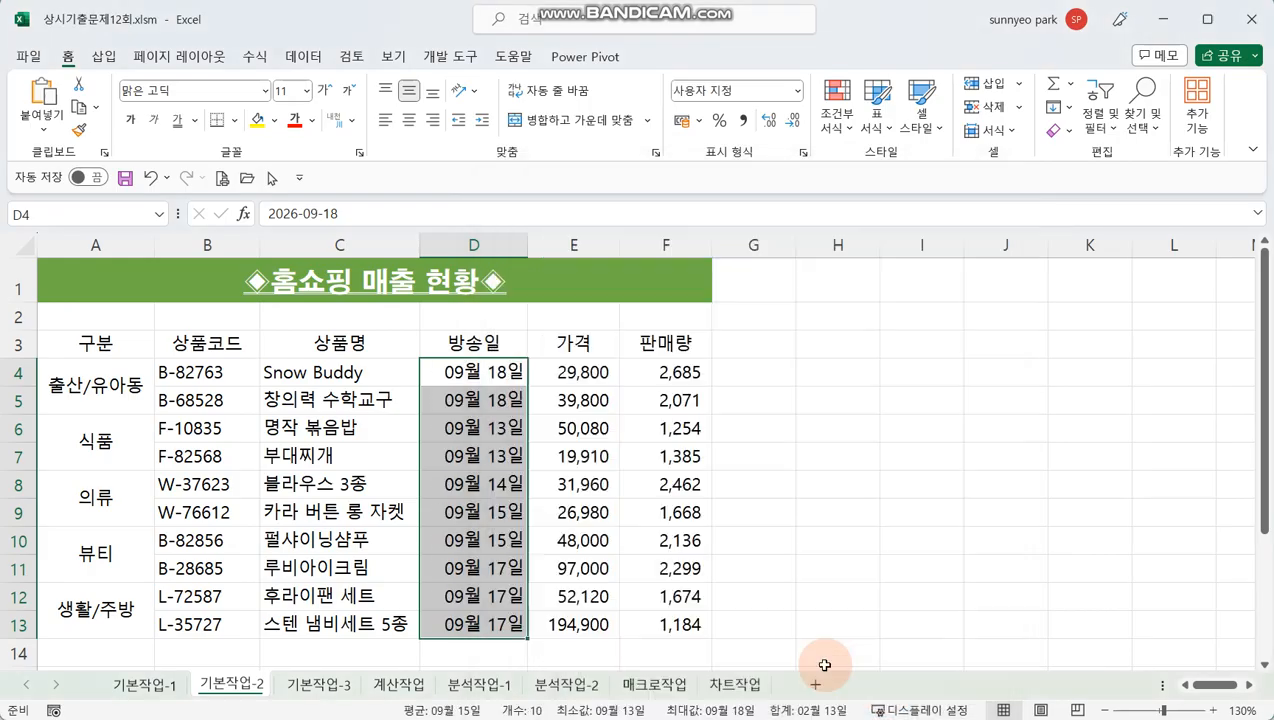
Apply all borders and a thick outside border to the table range A3:F13
{"action": "left_click", "coordinate": [819, 513]}
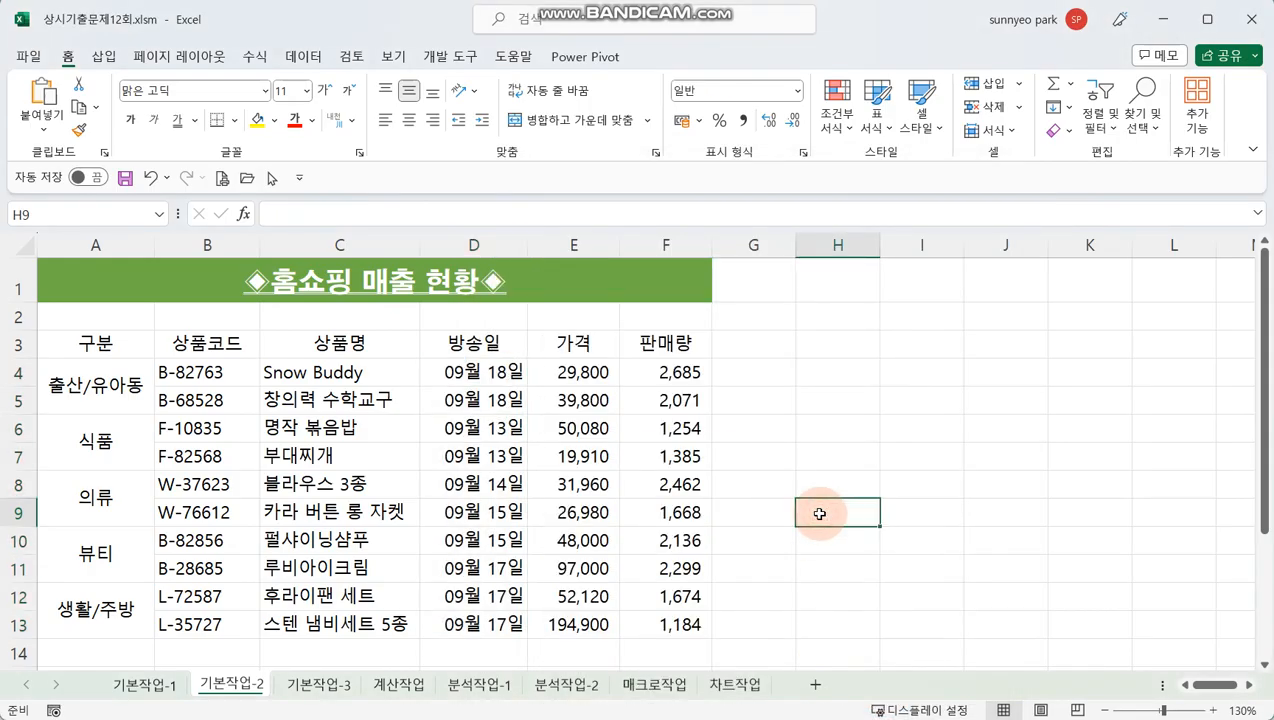
{"action": "left_click_drag", "start_coordinate": [90, 343], "coordinate": [652, 620]}
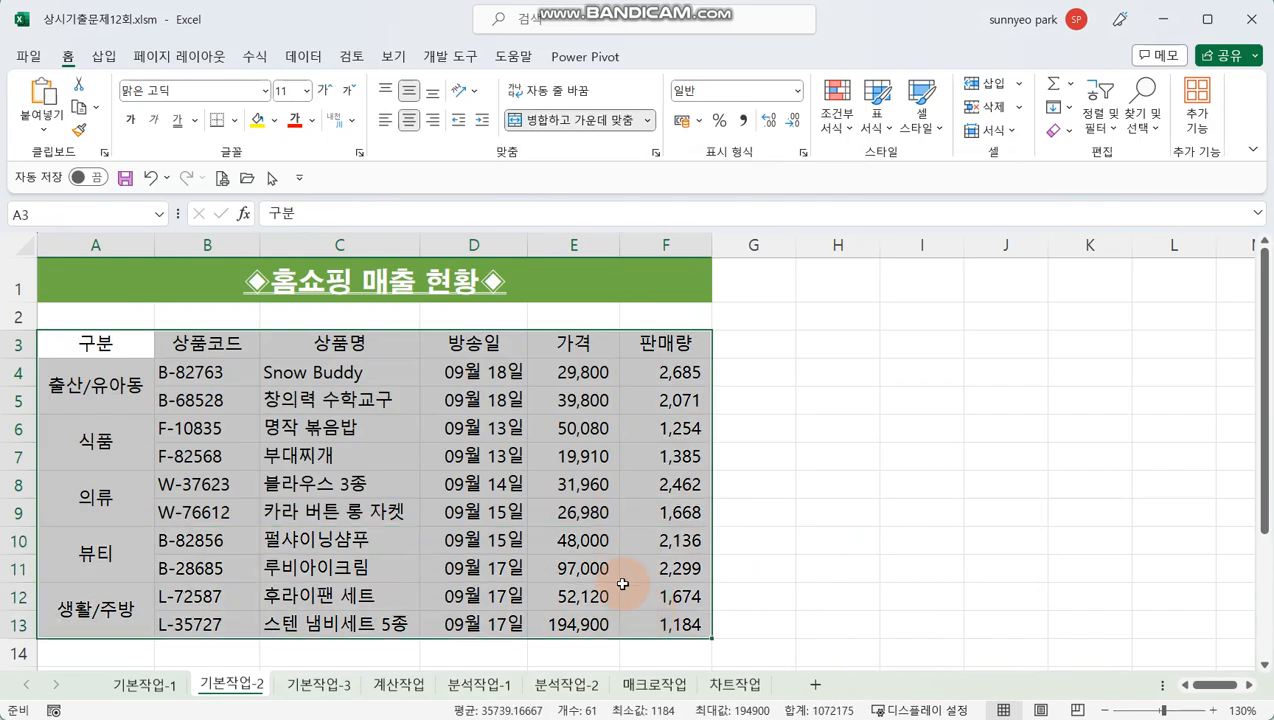
{"action": "left_click", "coordinate": [236, 120]}
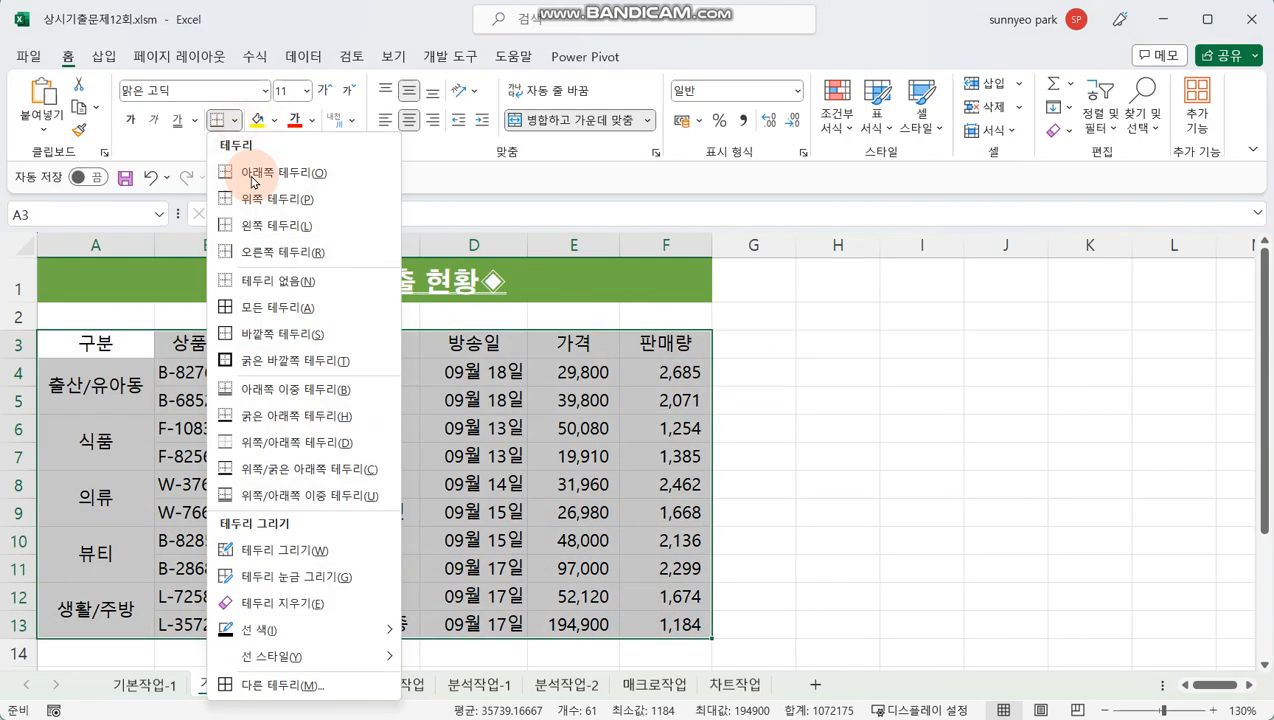
{"action": "left_click", "coordinate": [280, 308]}
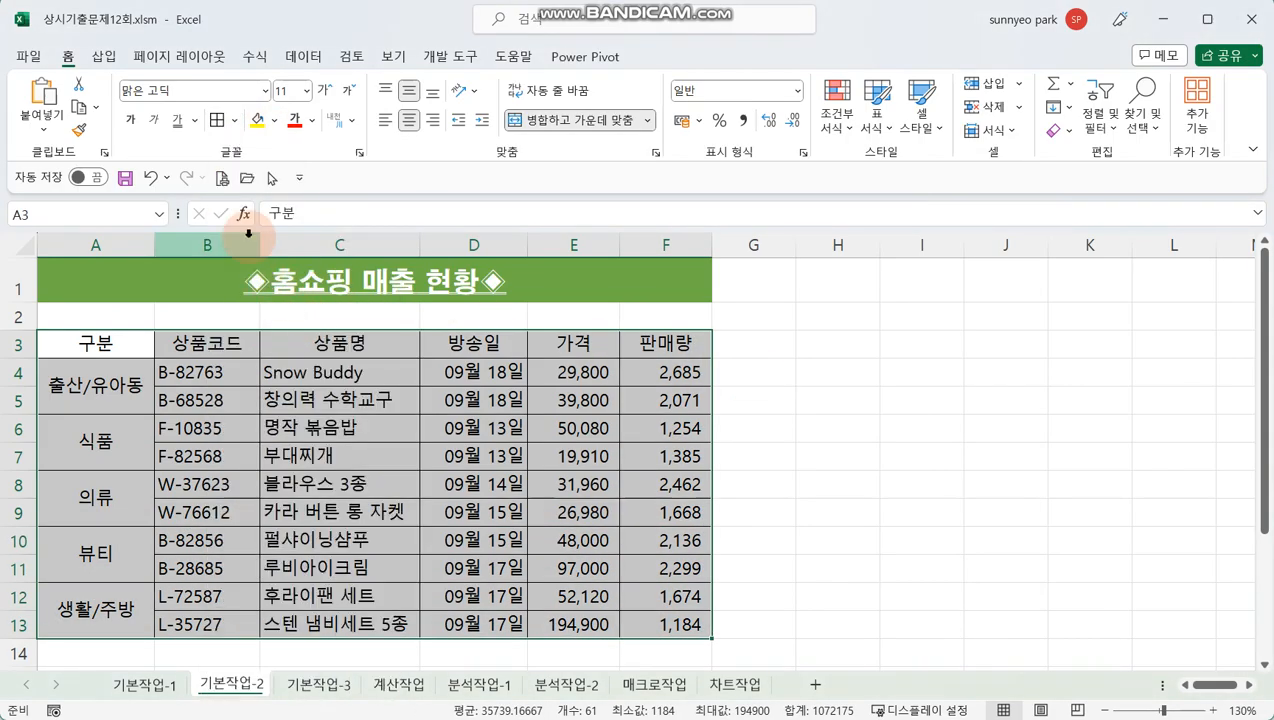
{"action": "left_click", "coordinate": [236, 120]}
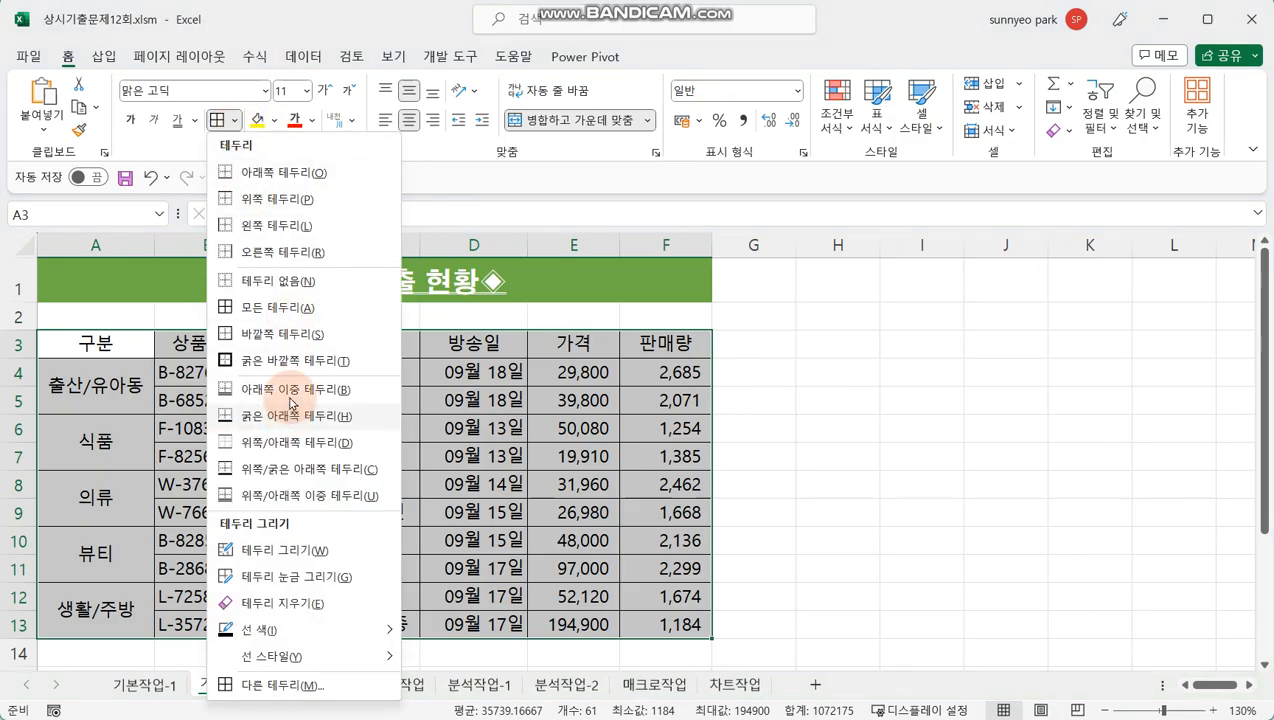
{"action": "left_click", "coordinate": [270, 362]}
{"action": "left_click", "coordinate": [891, 479]}
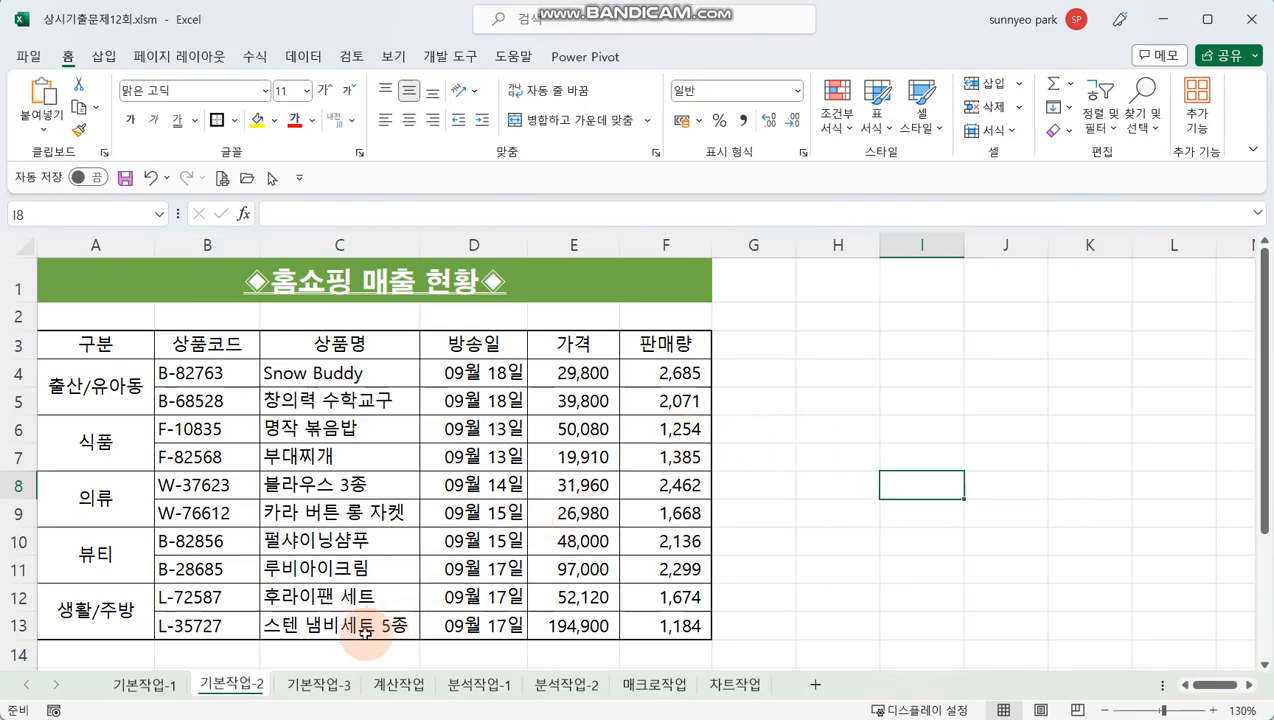
On the 기본작업-3 sheet, start Text to Columns on A3:A15 with the data type set to delimited
{"action": "left_click", "coordinate": [319, 684]}
{"action": "left_click_drag", "start_coordinate": [57, 306], "coordinate": [62, 541]}
{"action": "left_click_drag", "start_coordinate": [63, 559], "coordinate": [63, 559]}
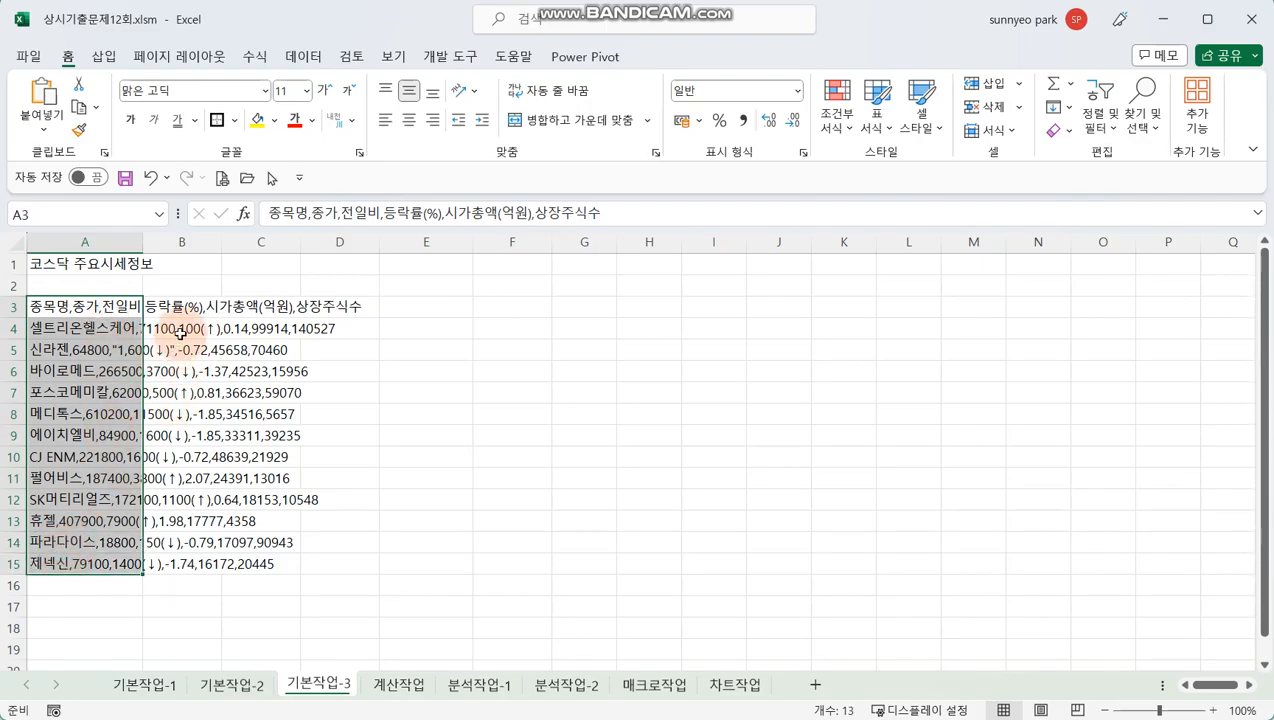
{"action": "left_click_drag", "start_coordinate": [240, 329], "coordinate": [258, 414]}
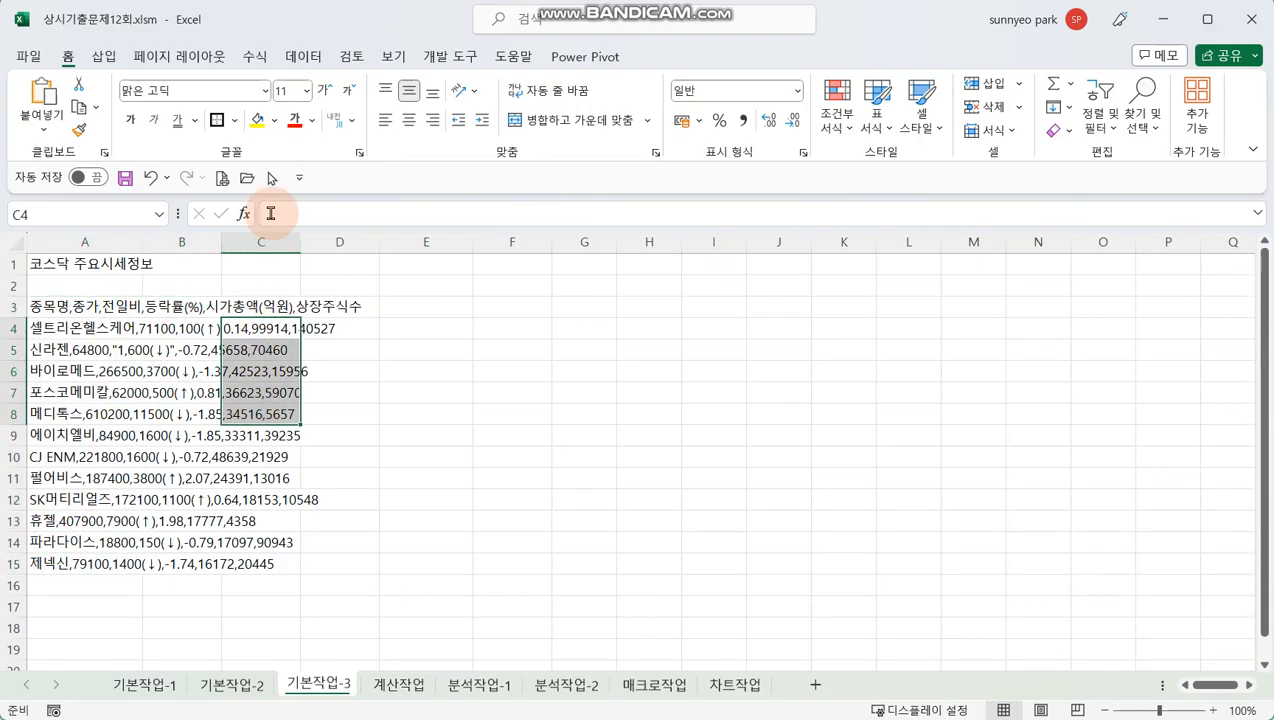
{"action": "left_click", "coordinate": [168, 328]}
{"action": "left_click_drag", "start_coordinate": [57, 307], "coordinate": [62, 555]}
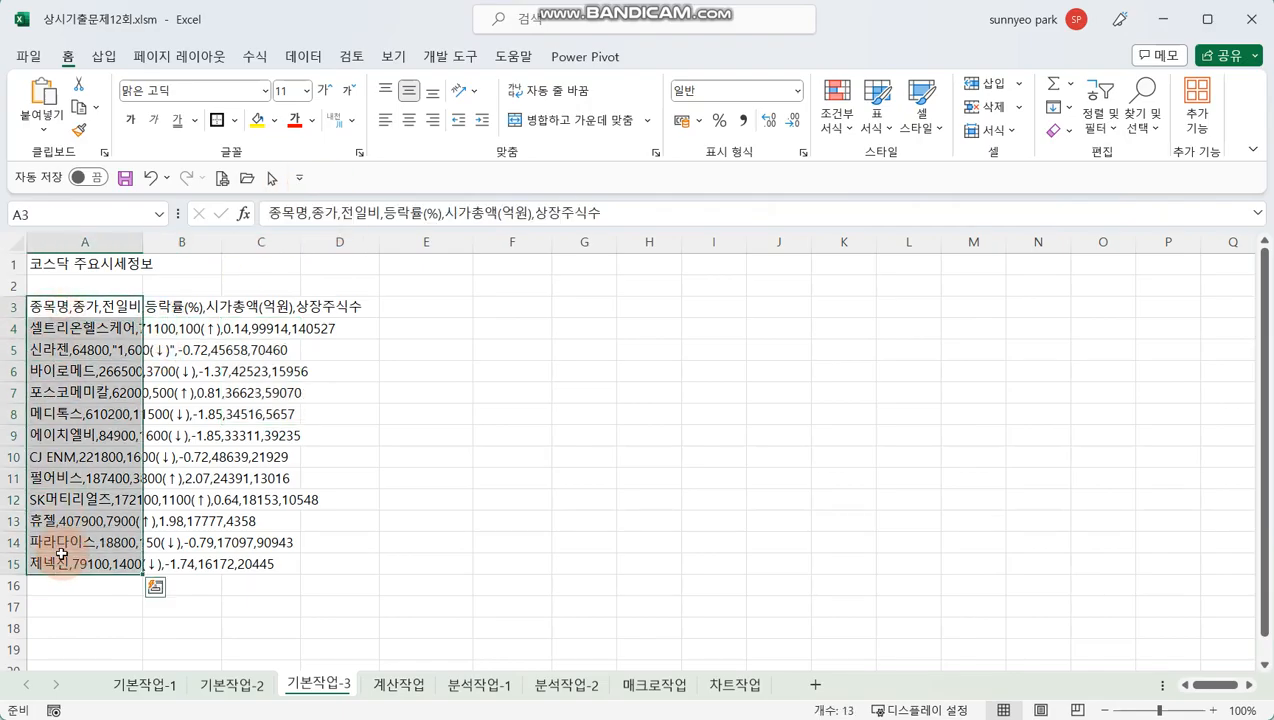
{"action": "left_click", "coordinate": [310, 60]}
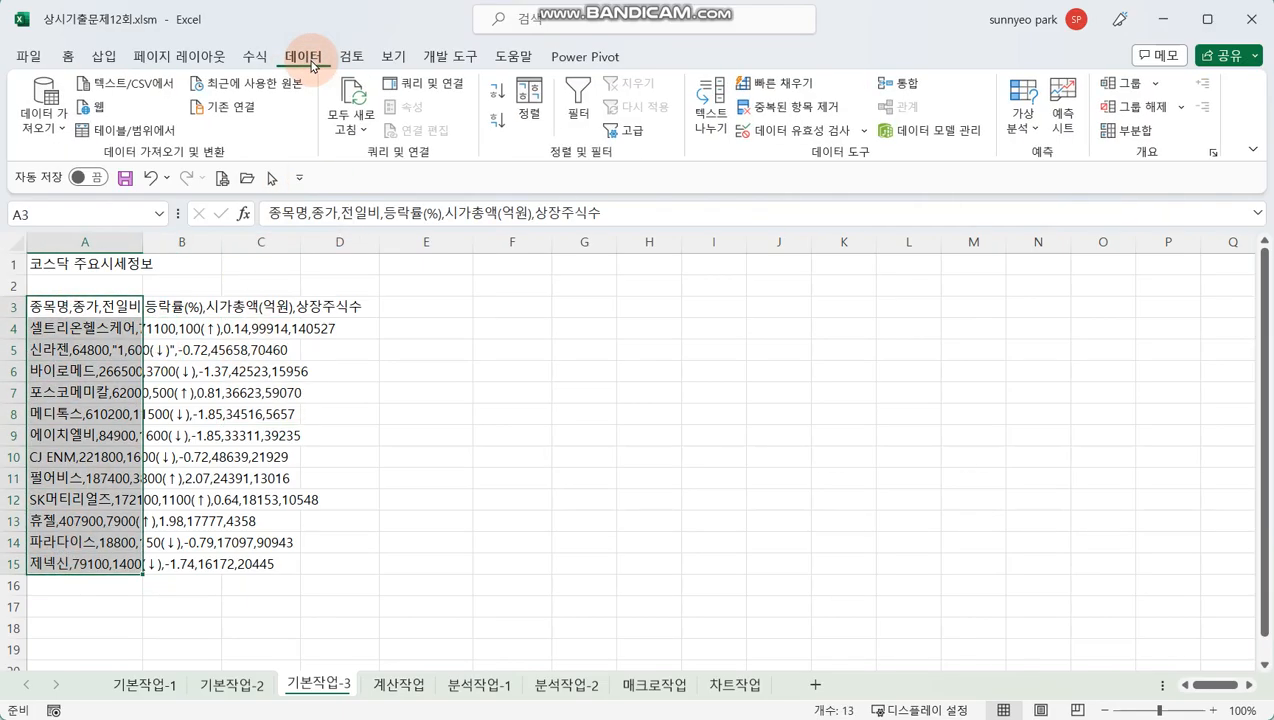
{"action": "left_click", "coordinate": [711, 108]}
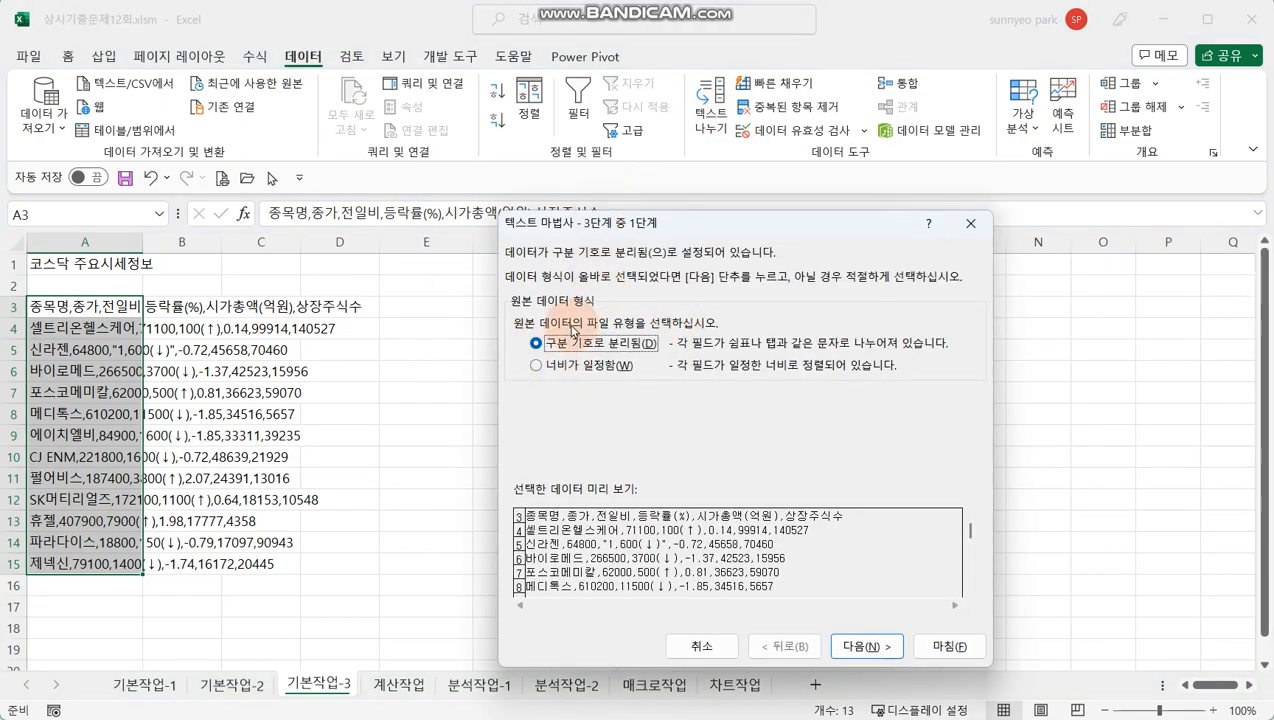
{"action": "left_click", "coordinate": [866, 646]}
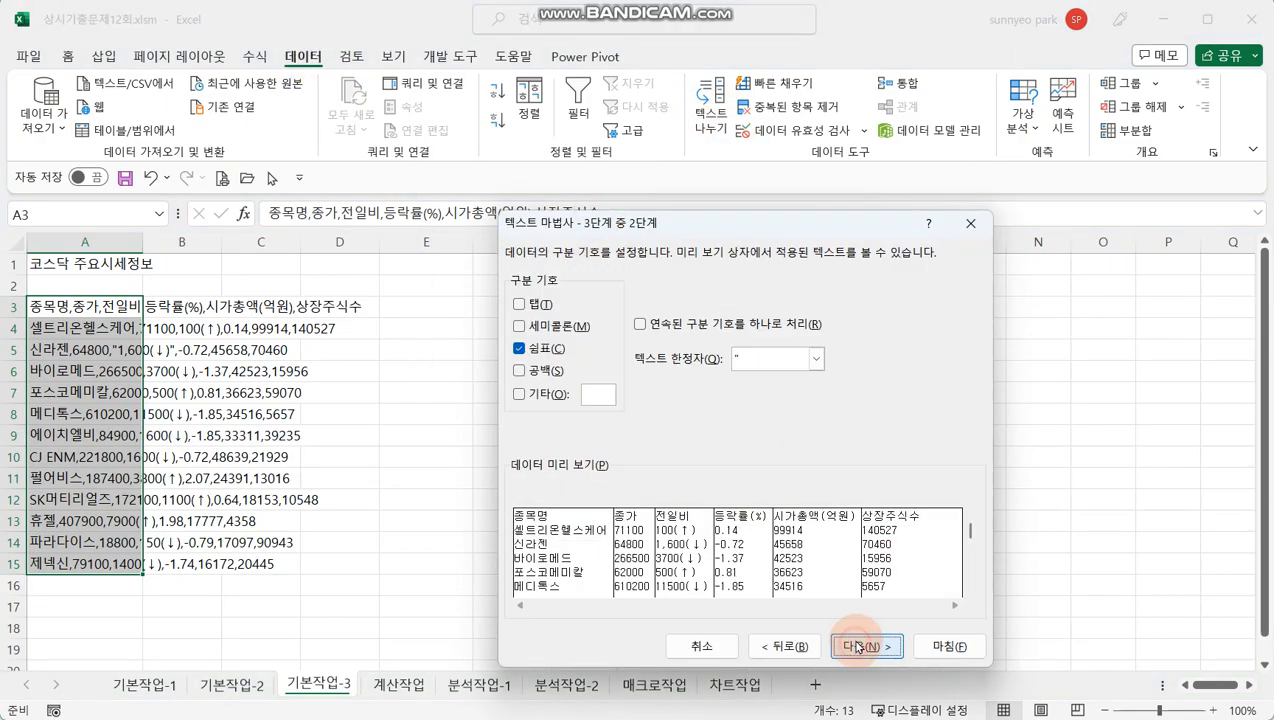
Try the tab, semicolon and space delimiters in place of the comma in the split settings
{"action": "left_click", "coordinate": [519, 306]}
{"action": "left_click", "coordinate": [518, 348]}
{"action": "left_click", "coordinate": [519, 305]}
{"action": "left_click", "coordinate": [519, 326]}
{"action": "left_click", "coordinate": [519, 370]}
{"action": "left_click", "coordinate": [519, 326]}
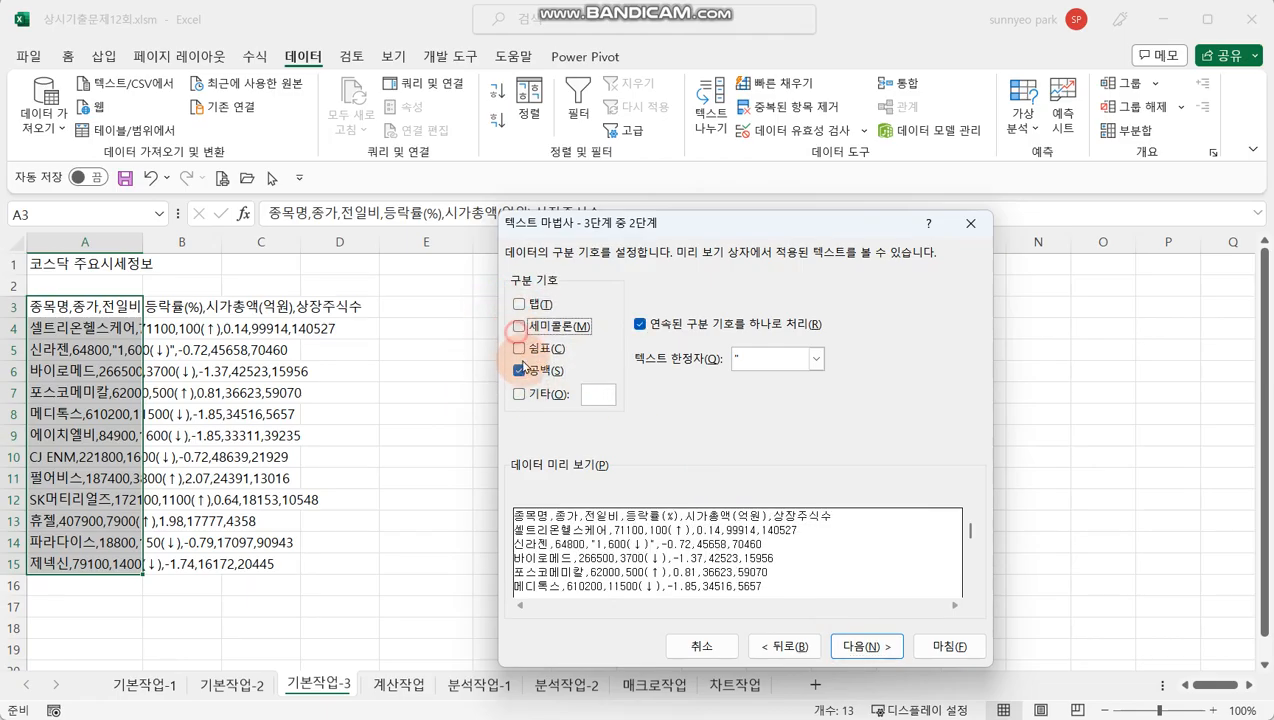
{"action": "left_click", "coordinate": [519, 348]}
{"action": "left_click", "coordinate": [519, 370]}
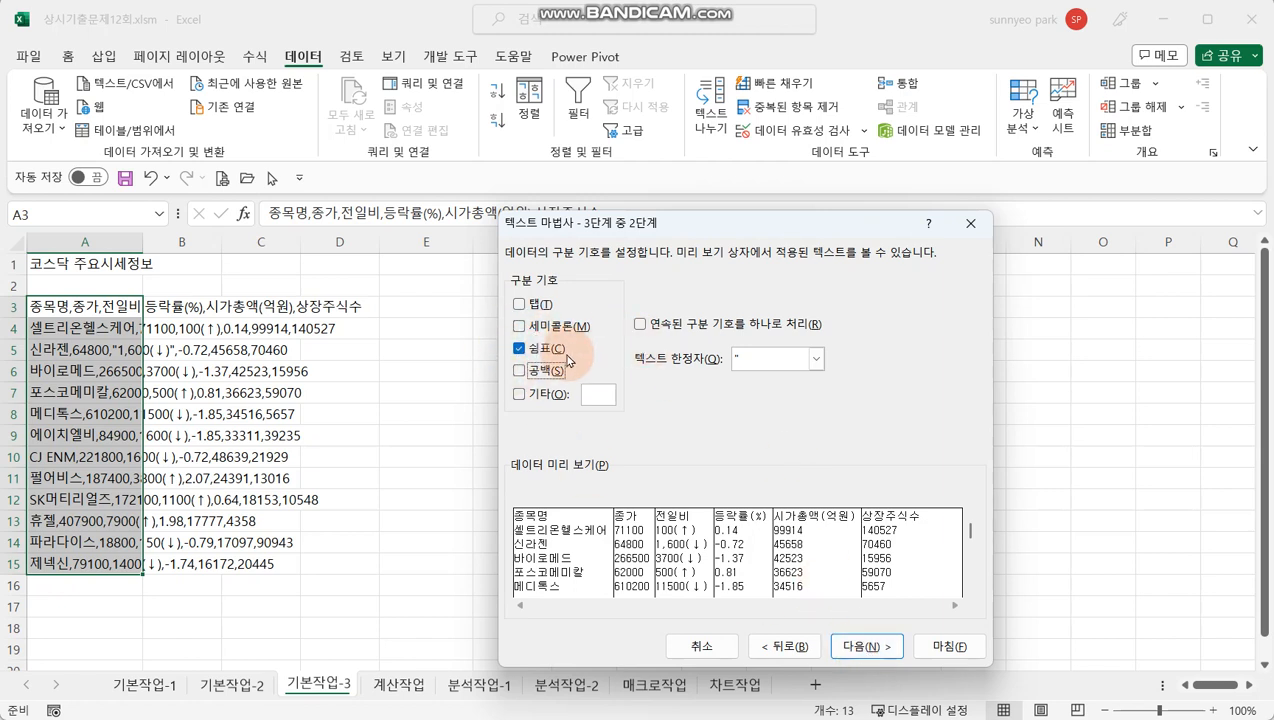
Split the text at tabs and commas, skipping the 상장주식수 column and placing the output at A3
{"action": "left_click", "coordinate": [519, 304]}
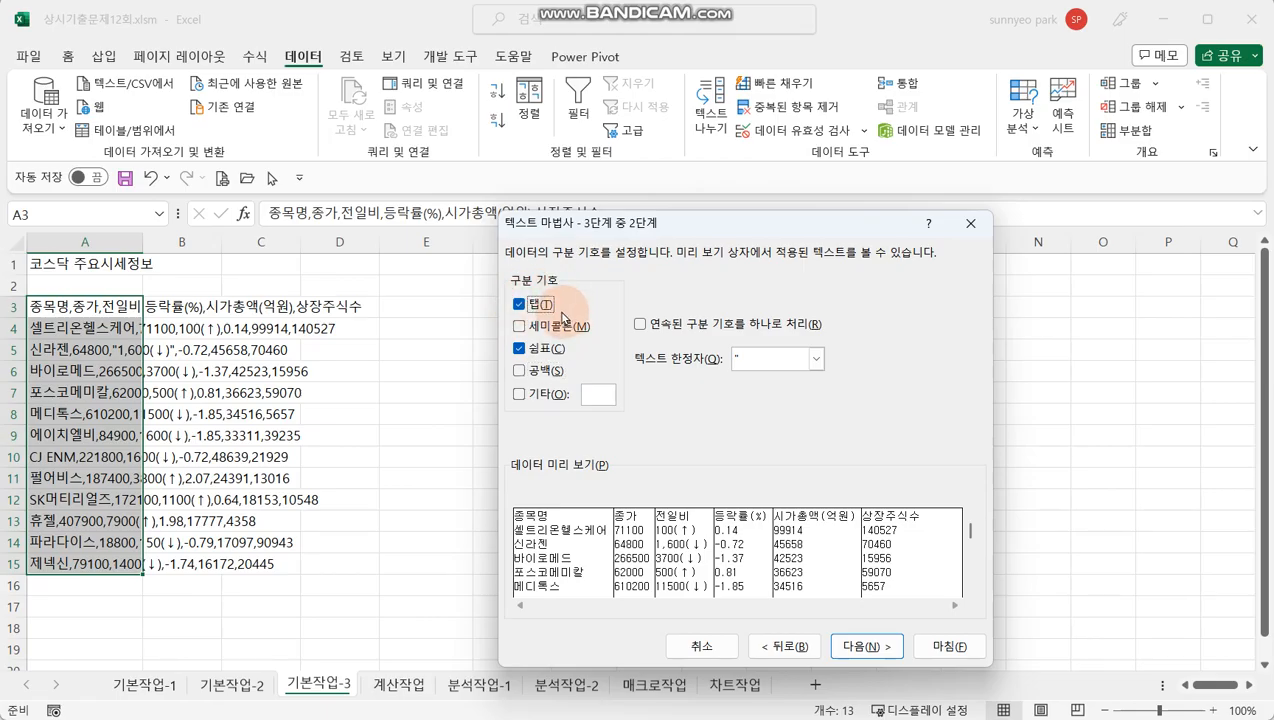
{"action": "left_click", "coordinate": [866, 646]}
{"action": "left_click", "coordinate": [892, 540]}
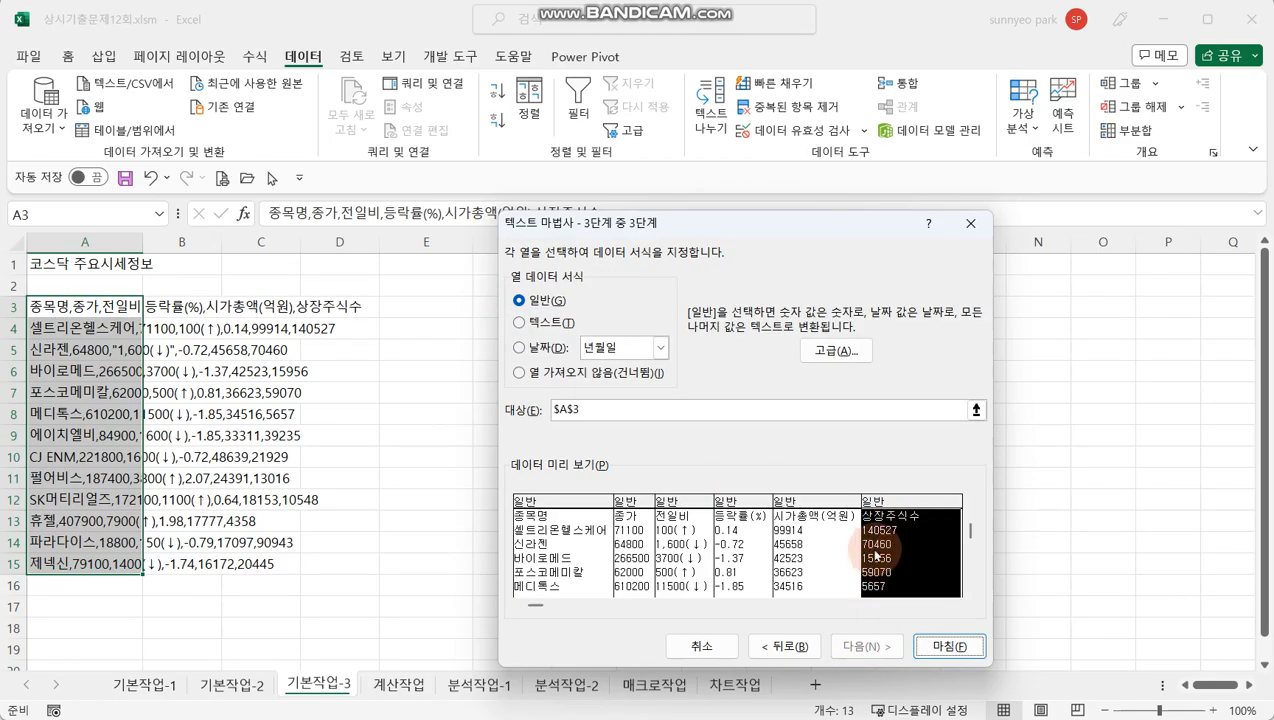
{"action": "left_click", "coordinate": [520, 372]}
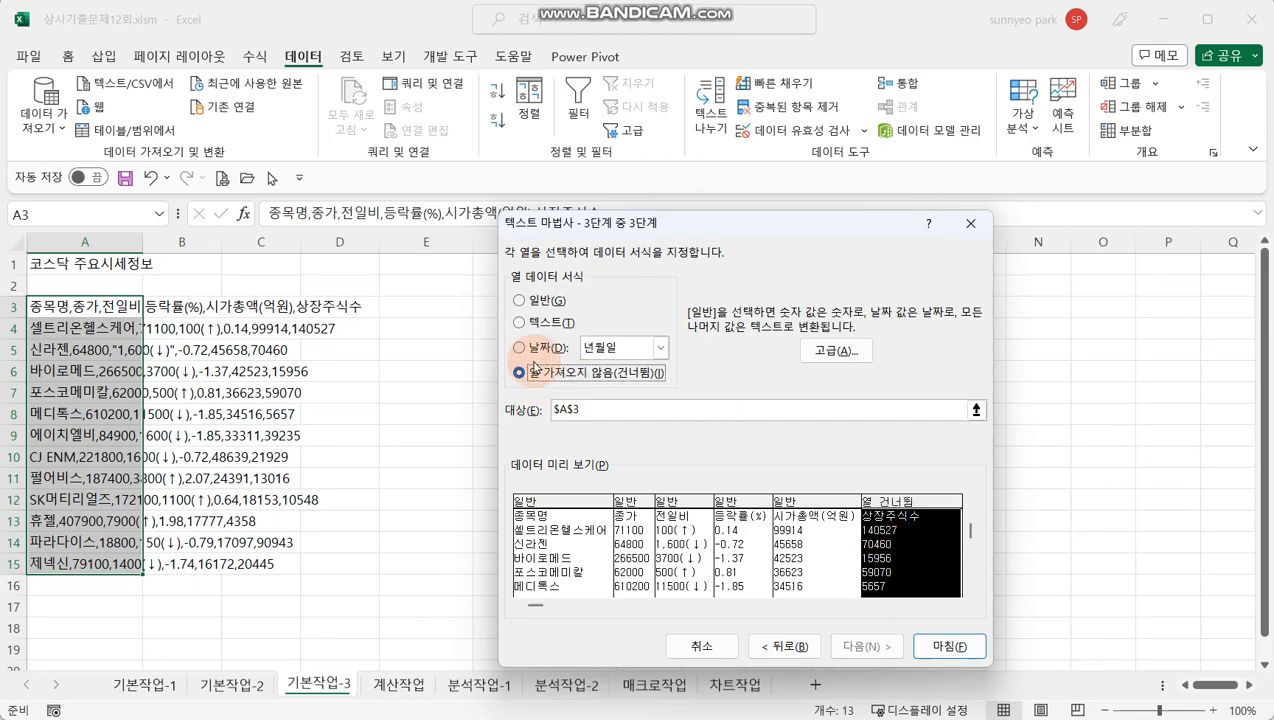
{"action": "left_click", "coordinate": [955, 647]}
{"action": "left_click", "coordinate": [711, 497]}
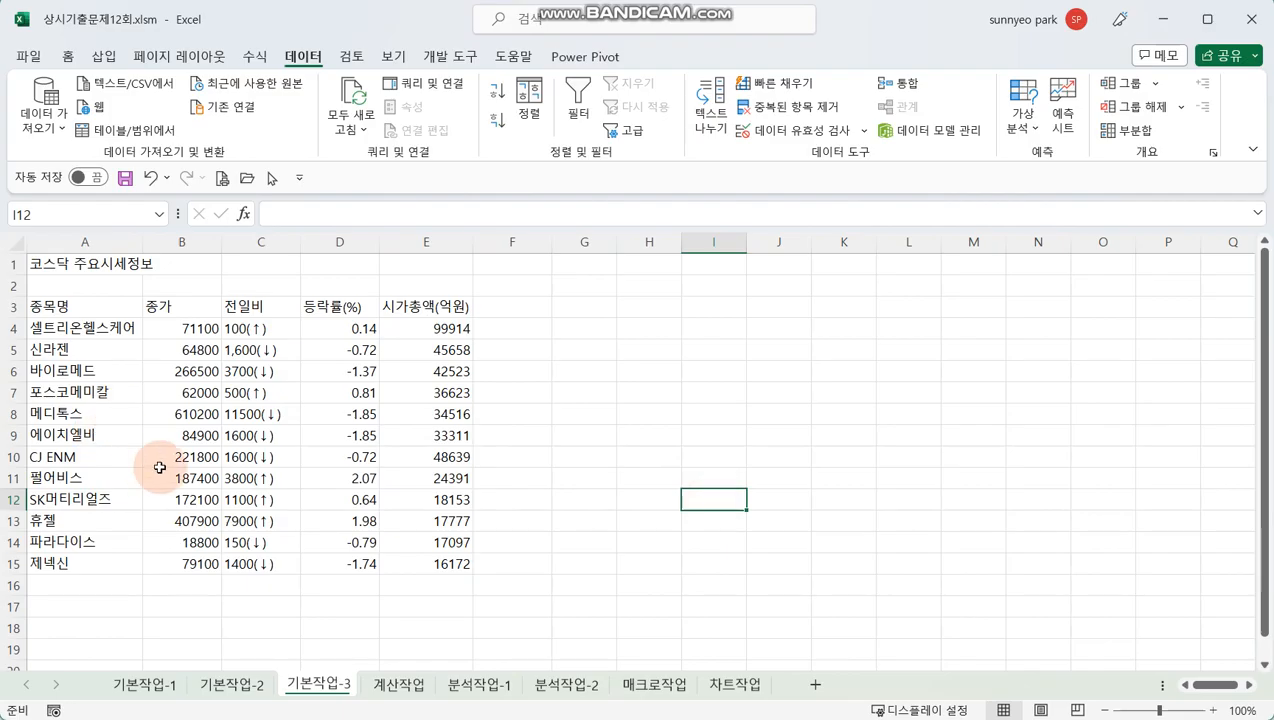
{"action": "left_click", "coordinate": [529, 313]}
{"action": "left_click", "coordinate": [530, 457]}
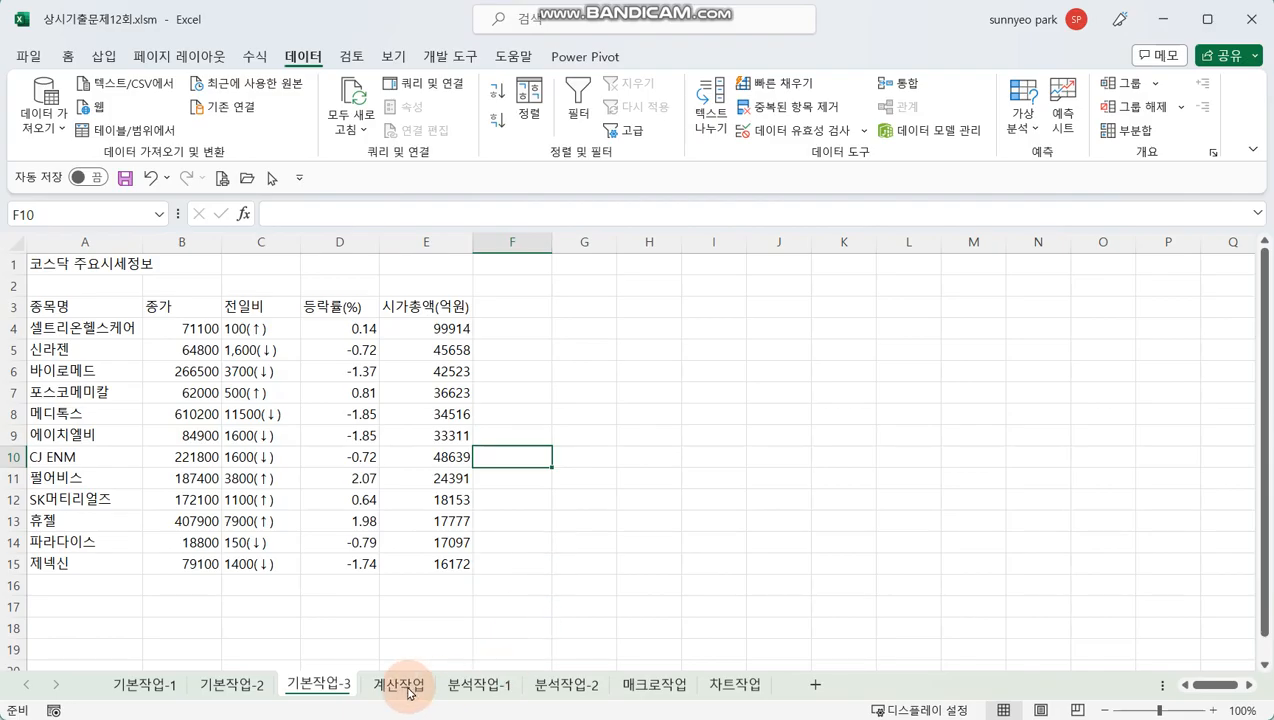
Open the 분석작업-1 sheet and collapse the ribbon so that only its tabs are shown
{"action": "left_click", "coordinate": [481, 688]}
{"action": "left_click", "coordinate": [445, 566]}
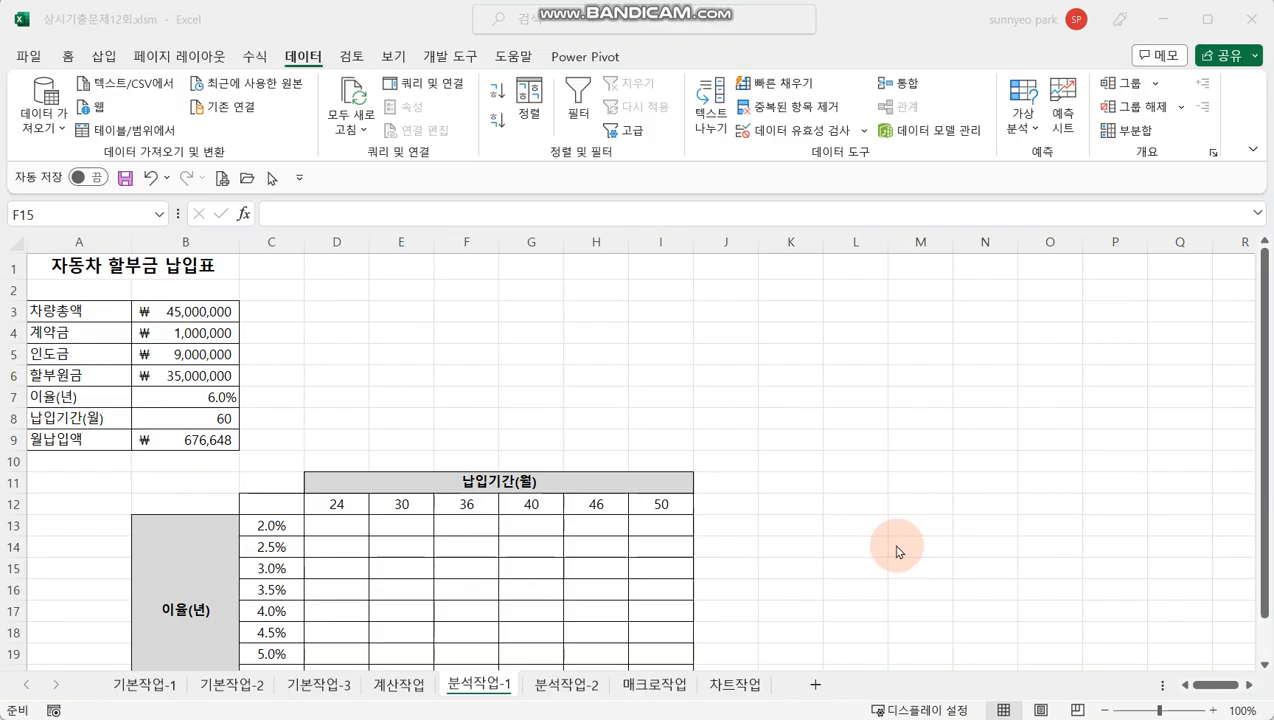
{"action": "left_click", "coordinate": [369, 541]}
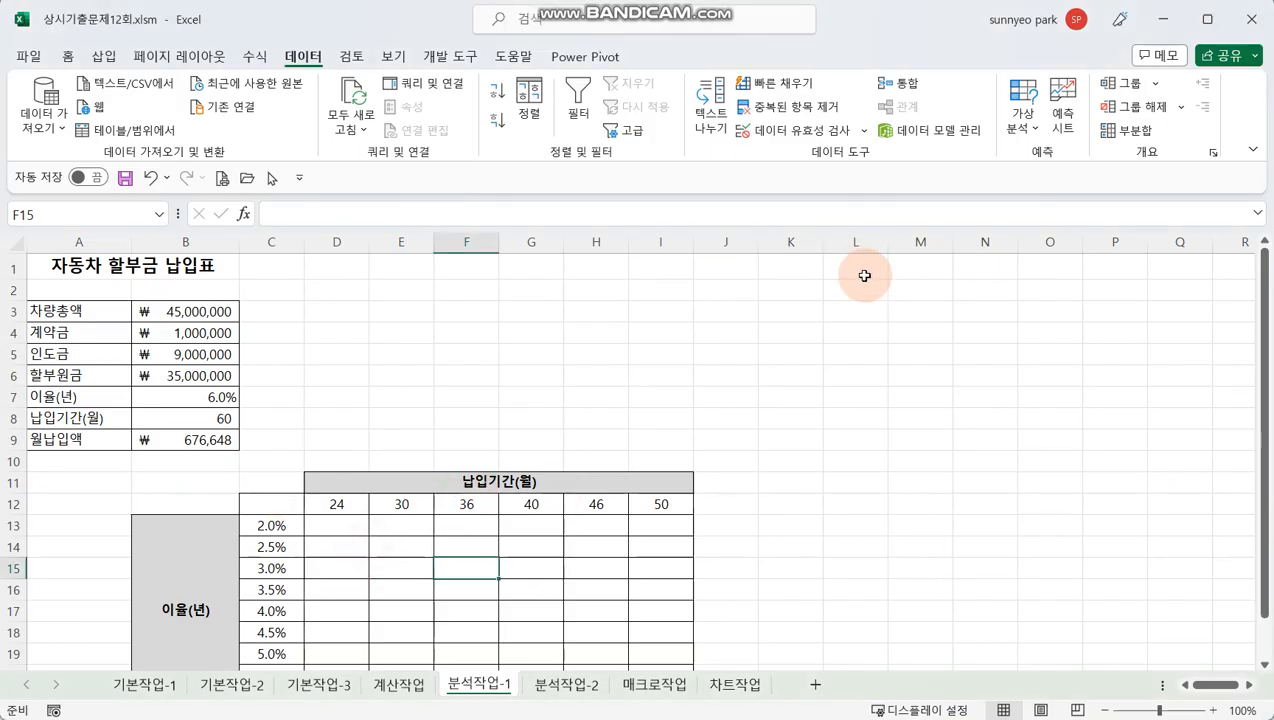
{"action": "left_click", "coordinate": [1248, 154]}
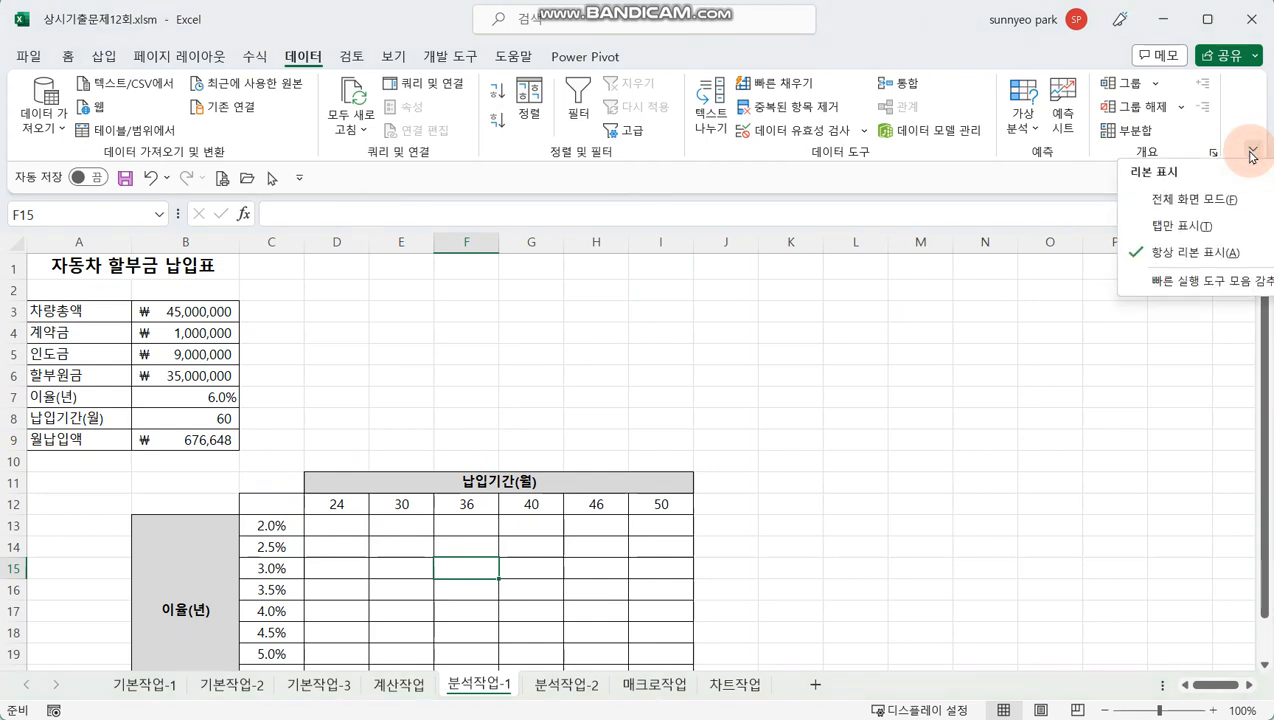
{"action": "left_click", "coordinate": [1209, 222]}
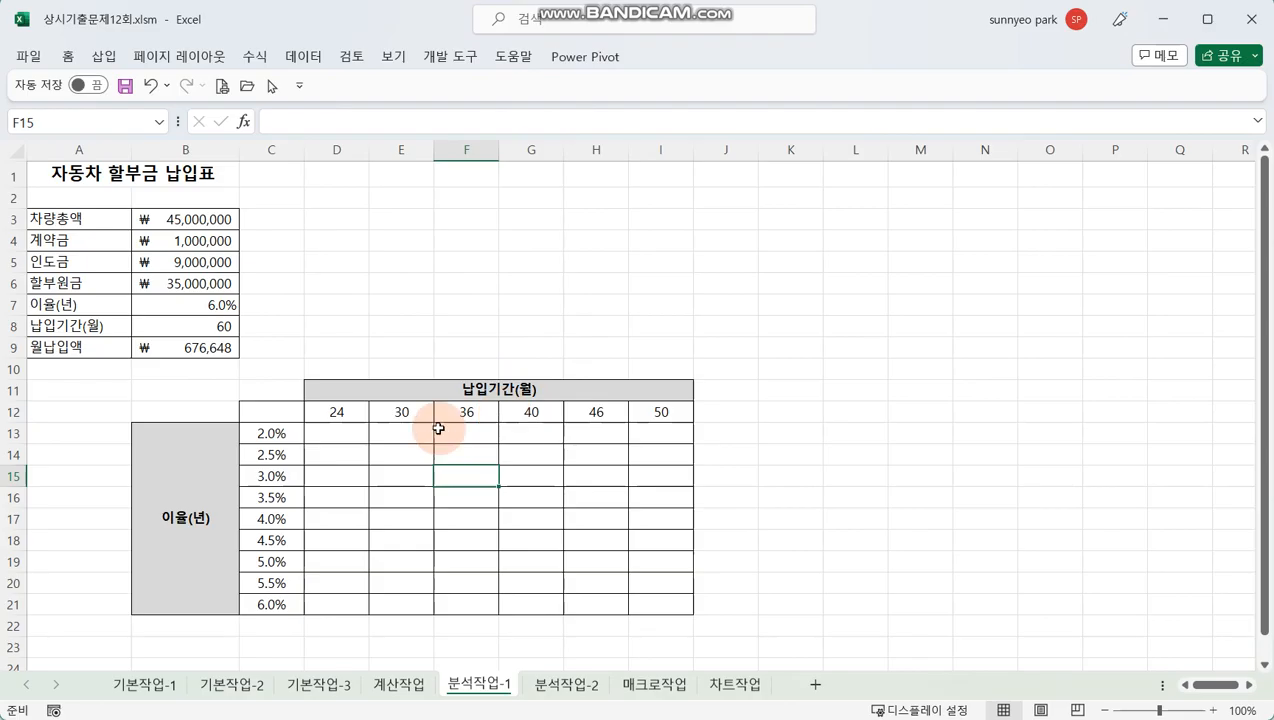
Examine the payment periods in row 12, the interest rates in column C and the monthly payment formula in B9
{"action": "left_click_drag", "start_coordinate": [333, 412], "coordinate": [575, 412]}
{"action": "left_click_drag", "start_coordinate": [265, 433], "coordinate": [267, 545]}
{"action": "left_click_drag", "start_coordinate": [345, 412], "coordinate": [454, 412]}
{"action": "left_click_drag", "start_coordinate": [282, 434], "coordinate": [280, 494]}
{"action": "left_click", "coordinate": [280, 410]}
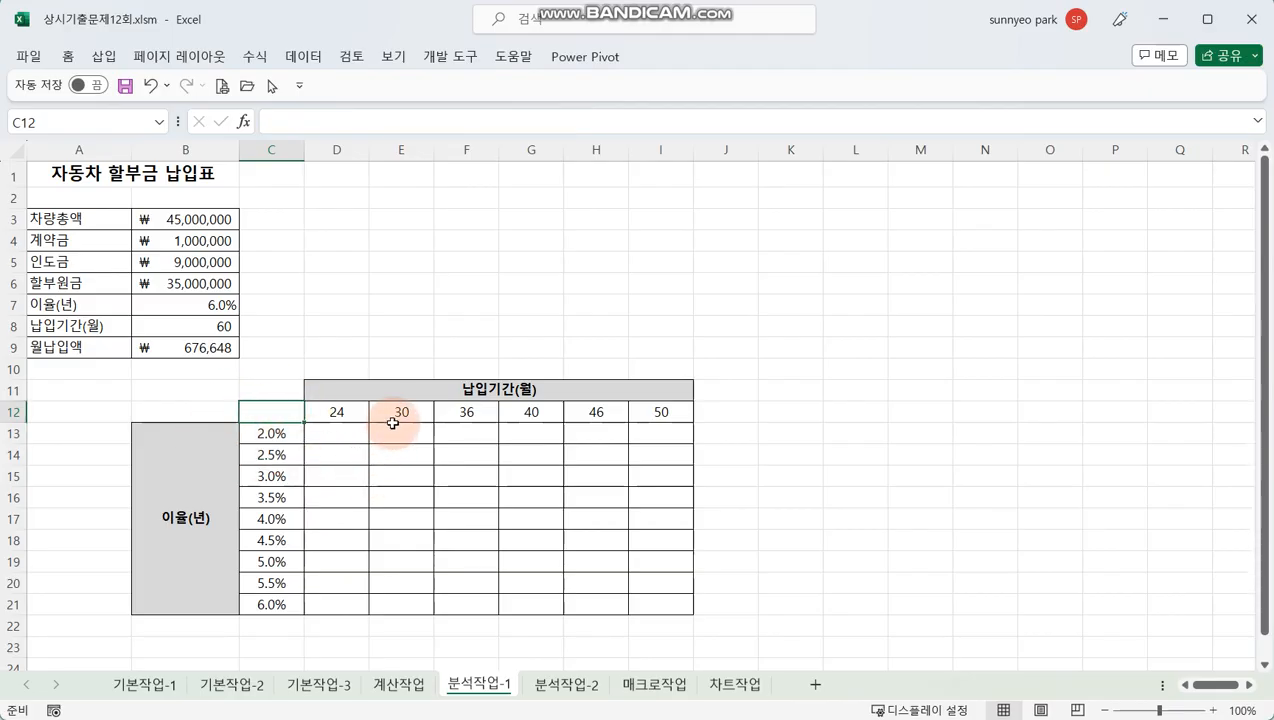
{"action": "left_click", "coordinate": [178, 348]}
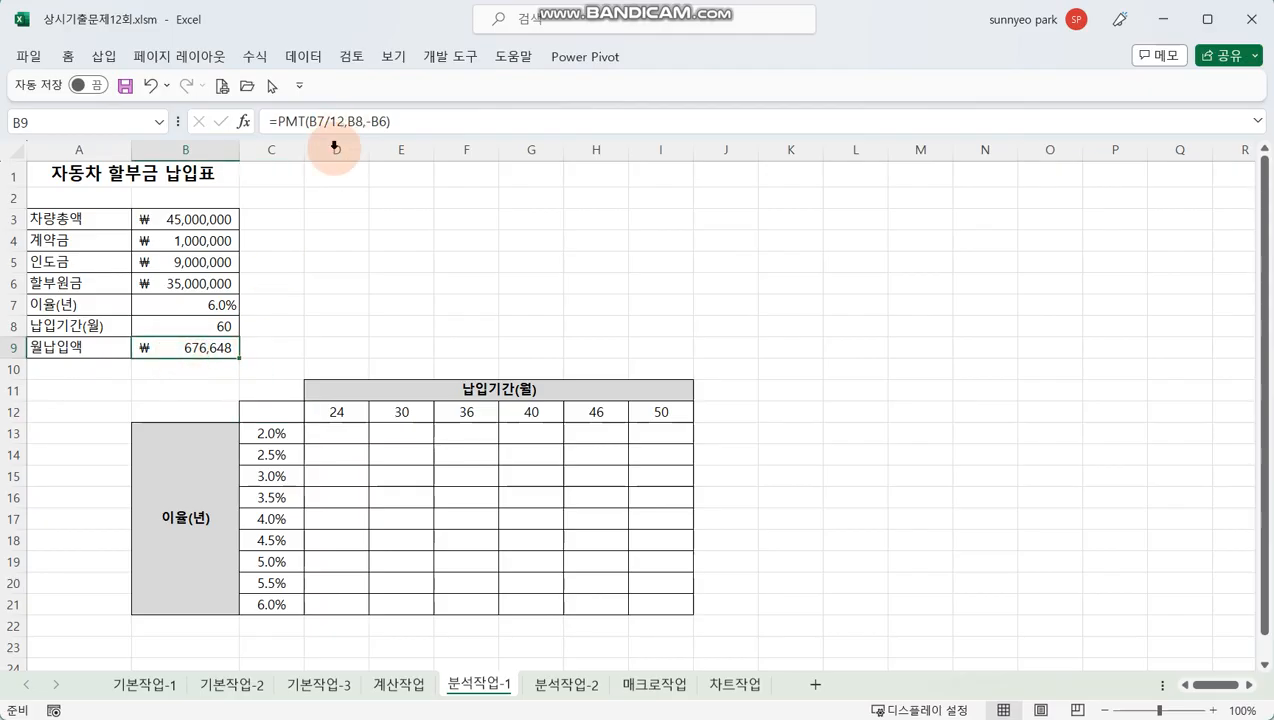
{"action": "left_click_drag", "start_coordinate": [354, 415], "coordinate": [446, 415]}
{"action": "left_click_drag", "start_coordinate": [276, 435], "coordinate": [278, 512]}
Enter the formula =B9 in C12, the corner cell of the payment table
{"action": "left_click", "coordinate": [284, 415]}
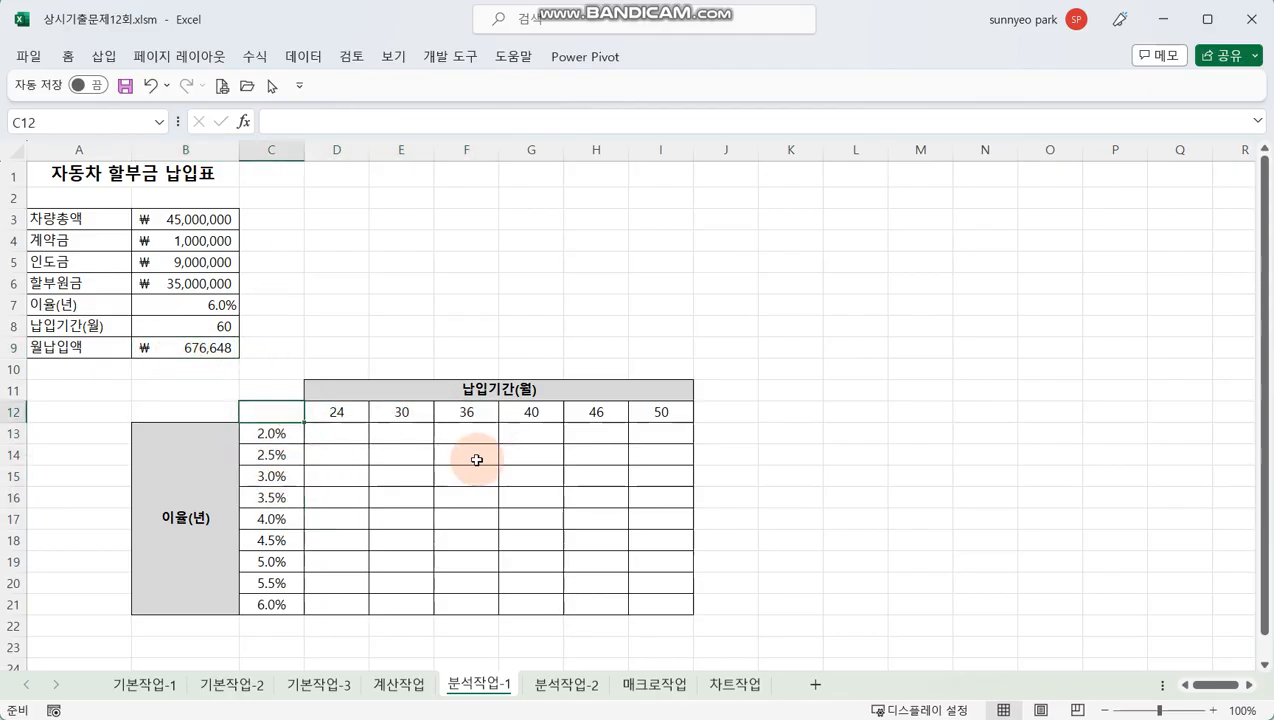
{"action": "left_click", "coordinate": [213, 347]}
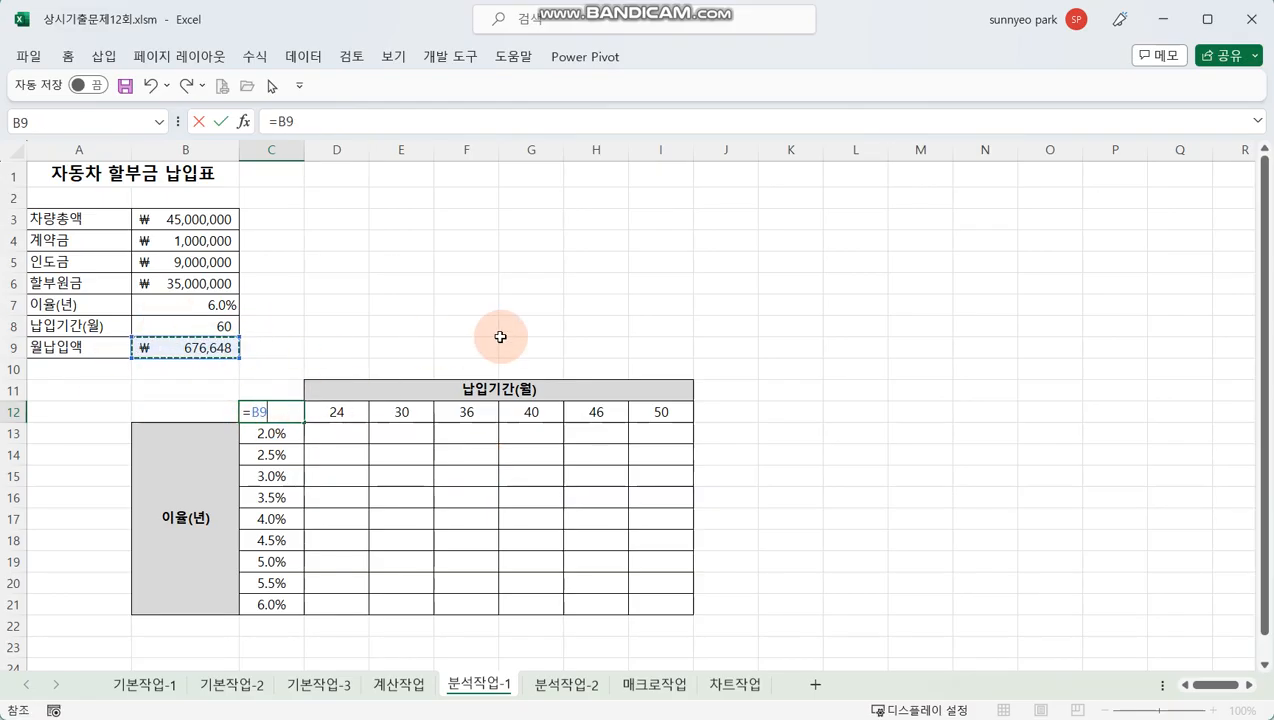
{"action": "key", "text": "Return"}
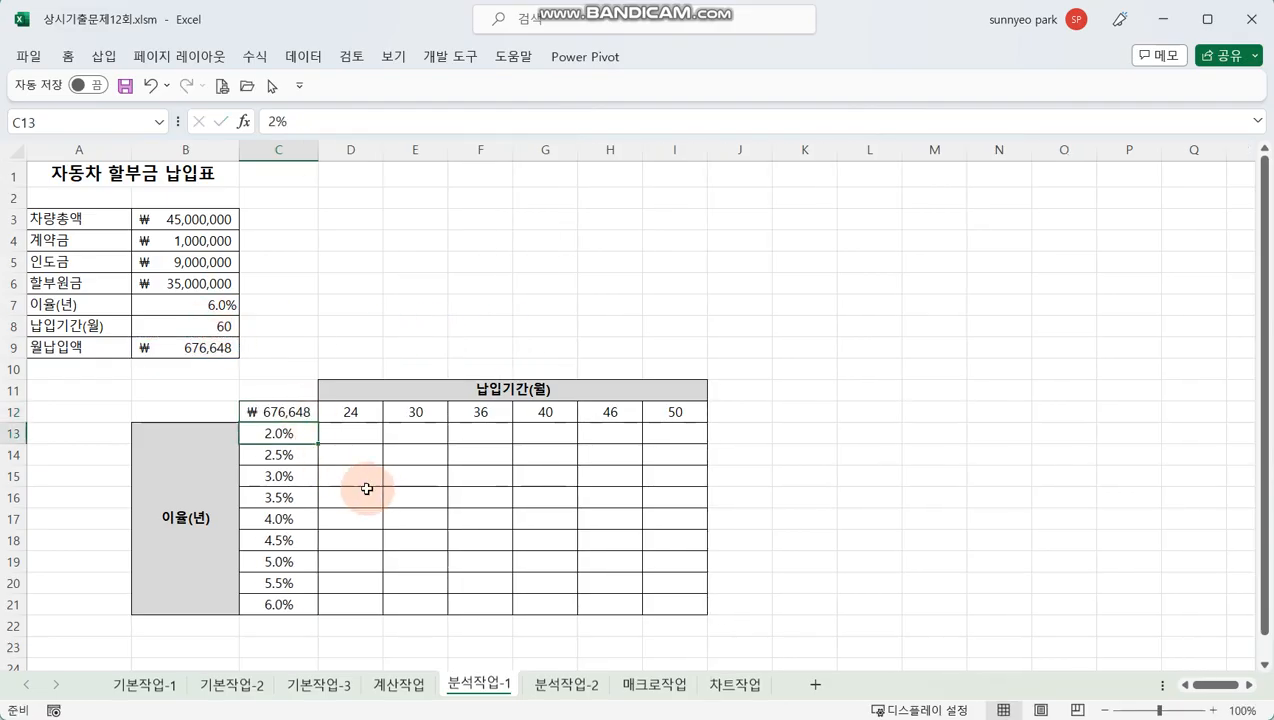
Create a two-variable data table over C12:I21 with B8 as the row input cell and B7 as the column input cell
{"action": "left_click_drag", "start_coordinate": [300, 412], "coordinate": [660, 602]}
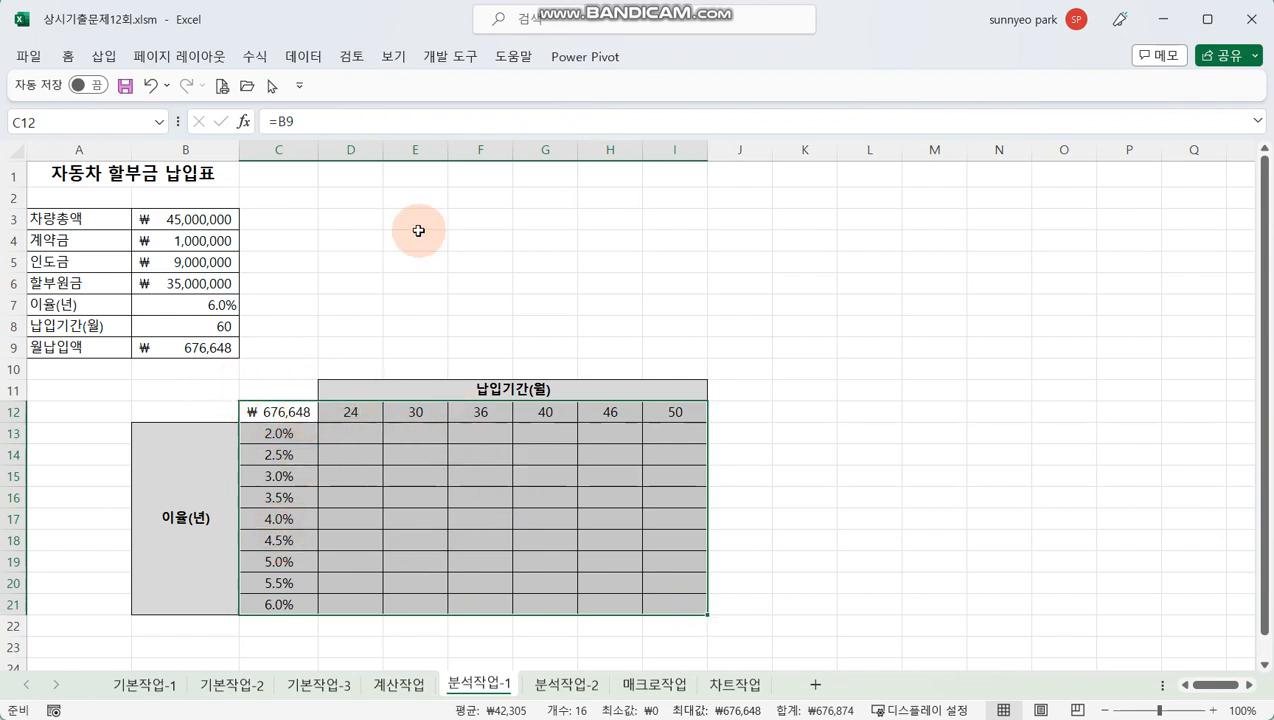
{"action": "left_click", "coordinate": [303, 58]}
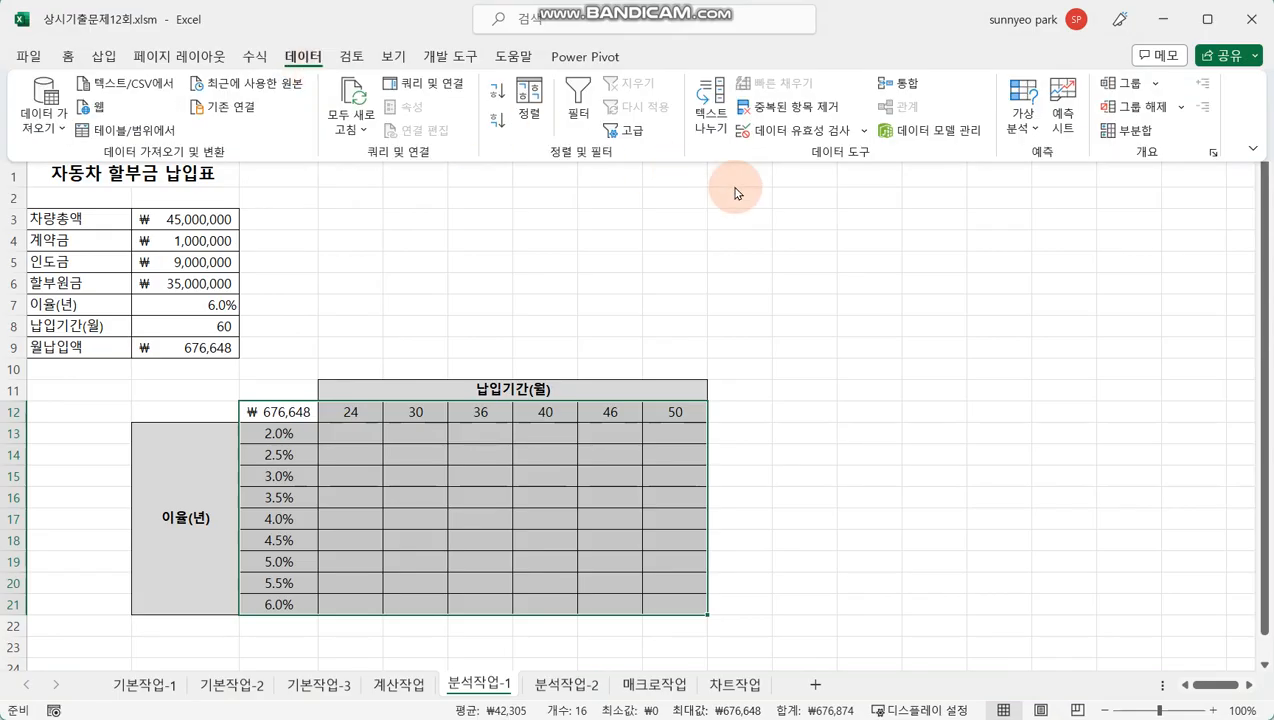
{"action": "left_click", "coordinate": [1017, 118]}
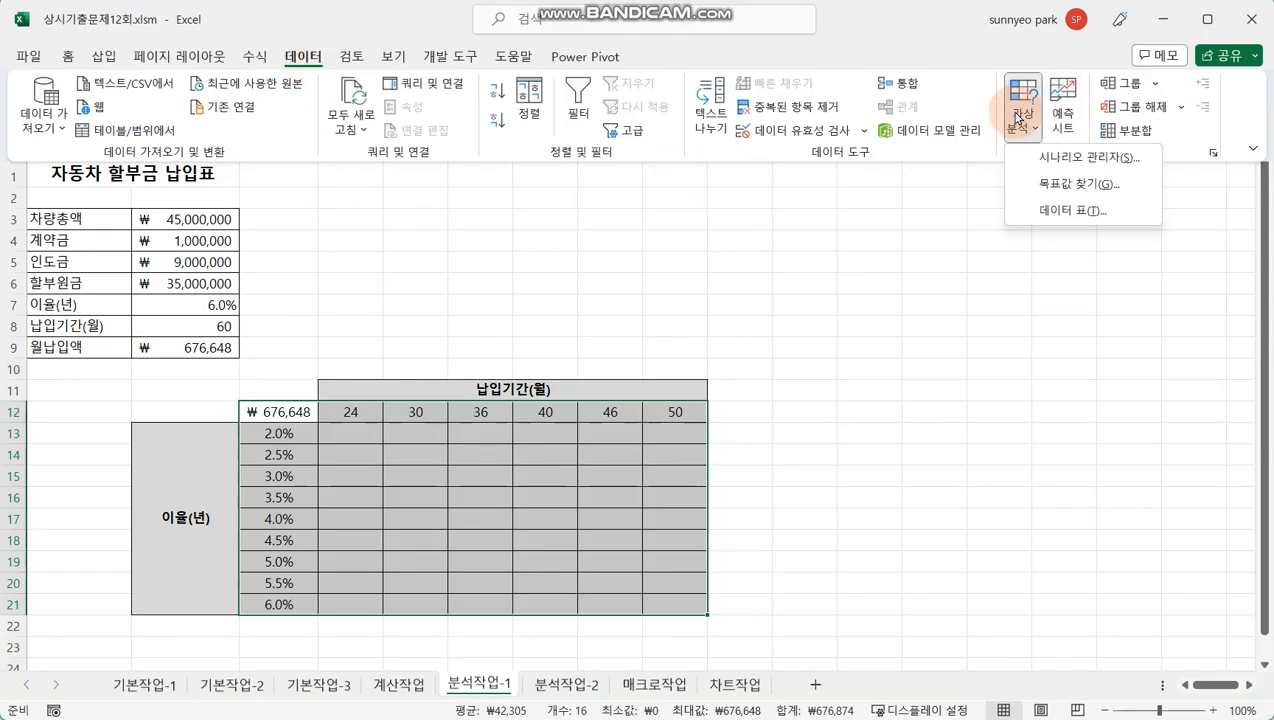
{"action": "left_click", "coordinate": [1036, 207]}
{"action": "left_click_drag", "start_coordinate": [727, 392], "coordinate": [432, 247]}
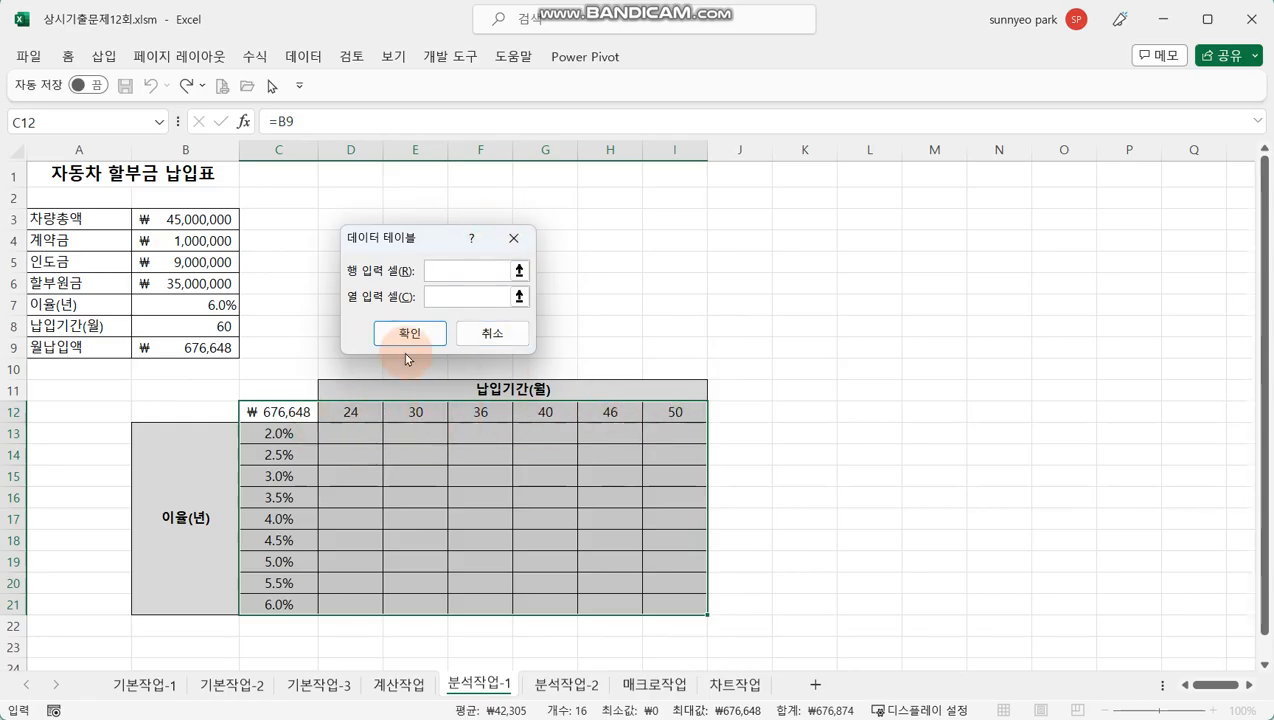
{"action": "left_click", "coordinate": [194, 328]}
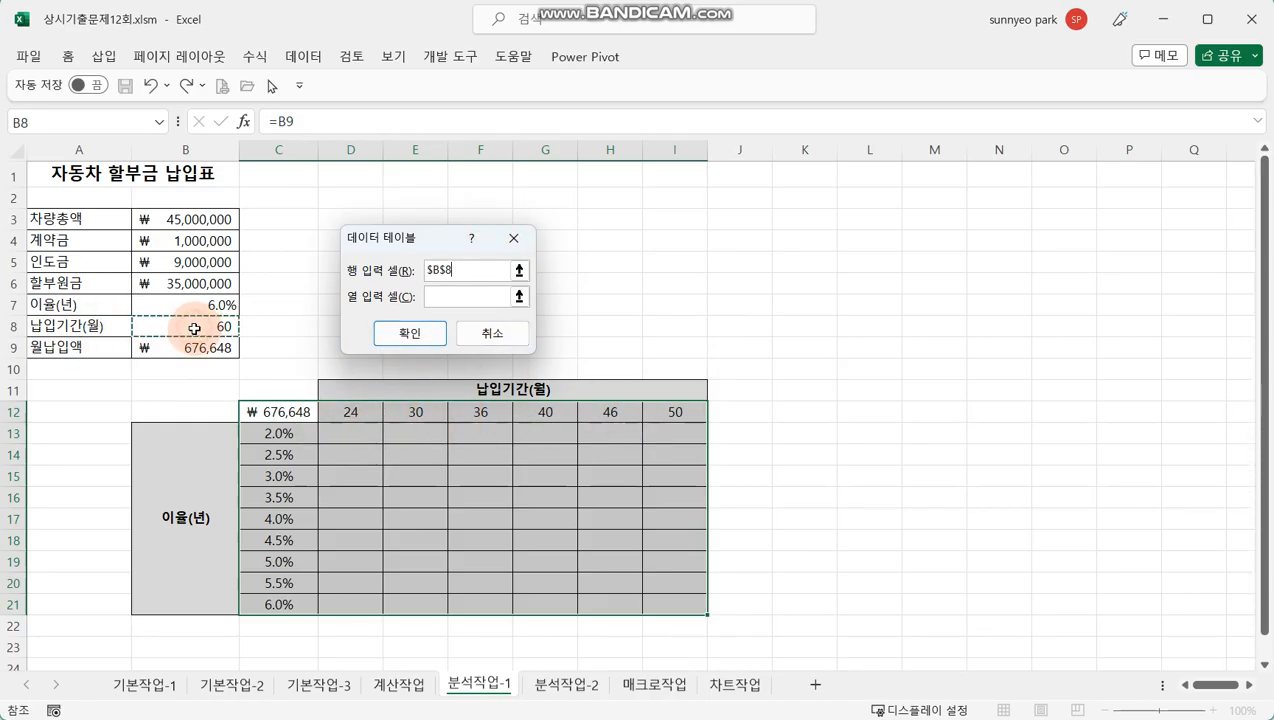
{"action": "left_click", "coordinate": [470, 296]}
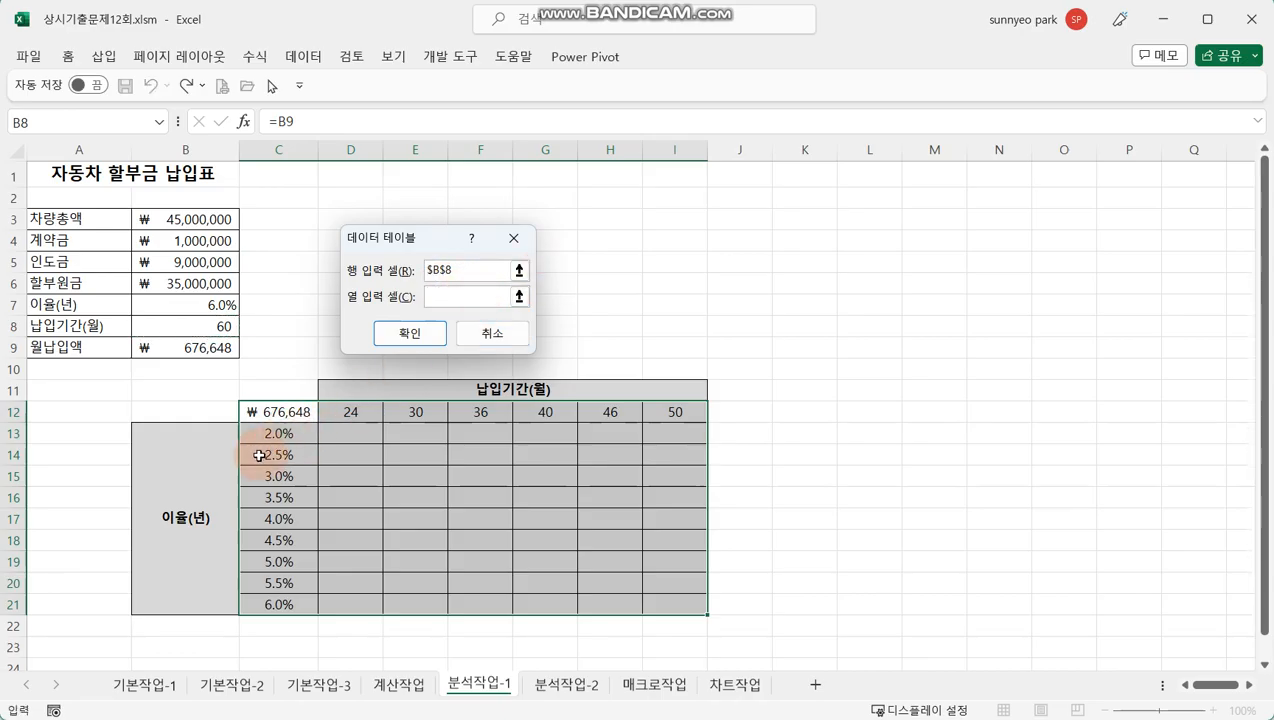
{"action": "left_click", "coordinate": [180, 305]}
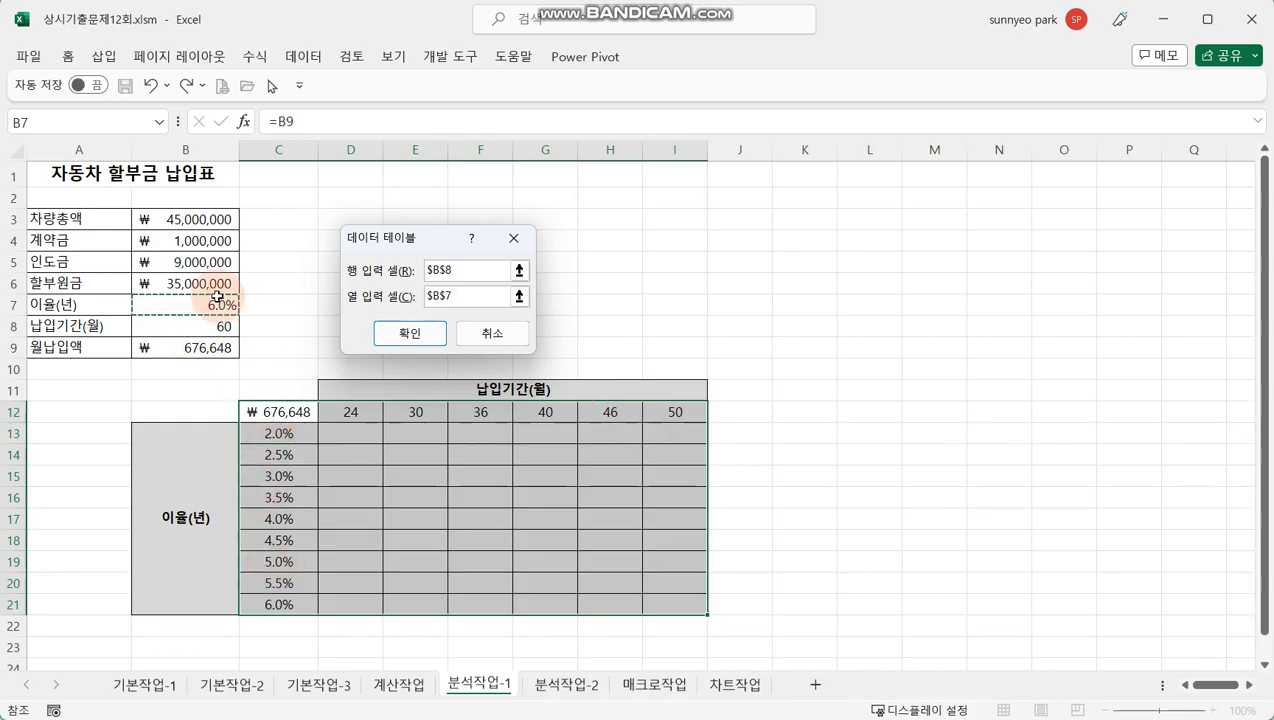
{"action": "left_click", "coordinate": [421, 333]}
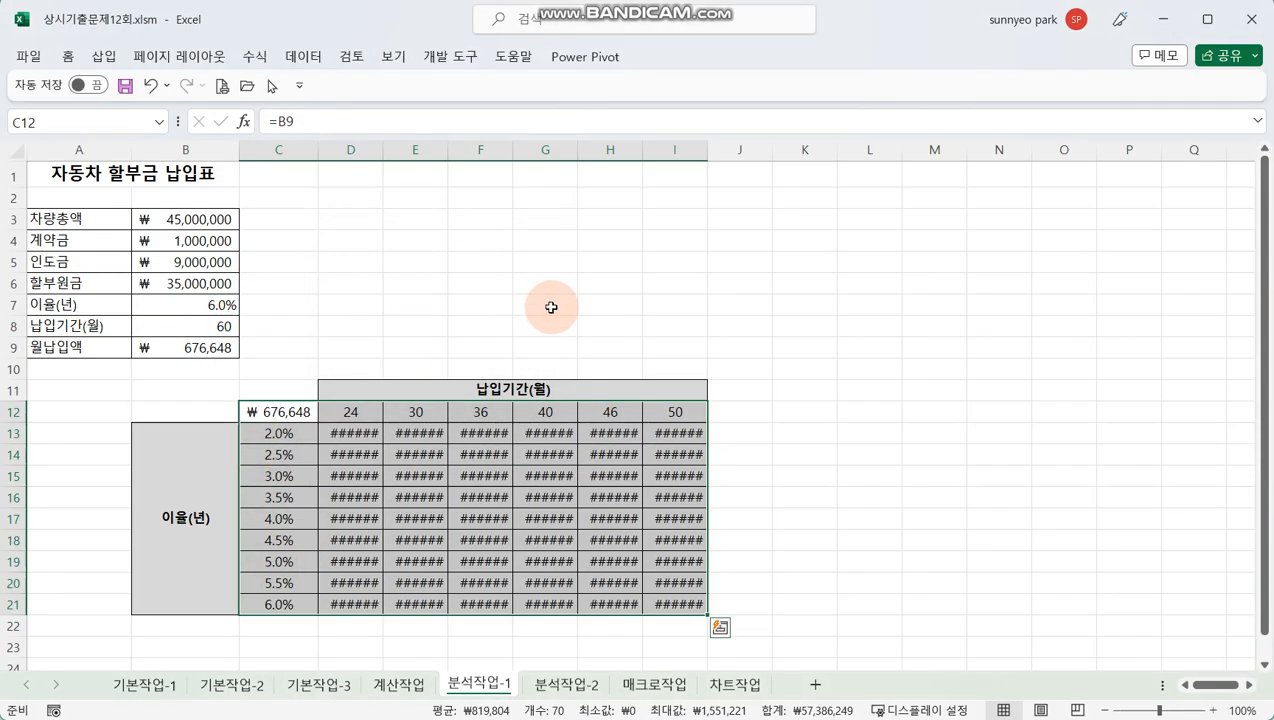
{"action": "left_click", "coordinate": [549, 304]}
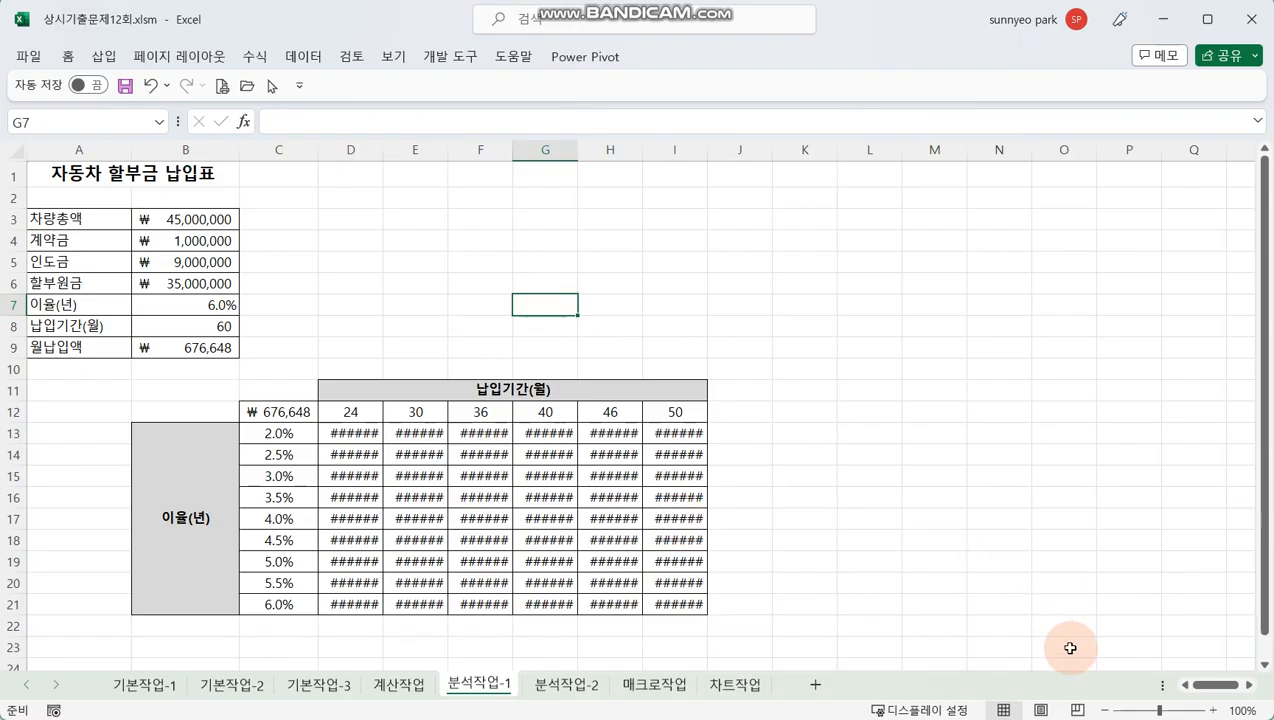
{"action": "left_click", "coordinate": [1104, 711]}
{"action": "left_click", "coordinate": [1104, 711]}
{"action": "left_click", "coordinate": [1104, 711]}
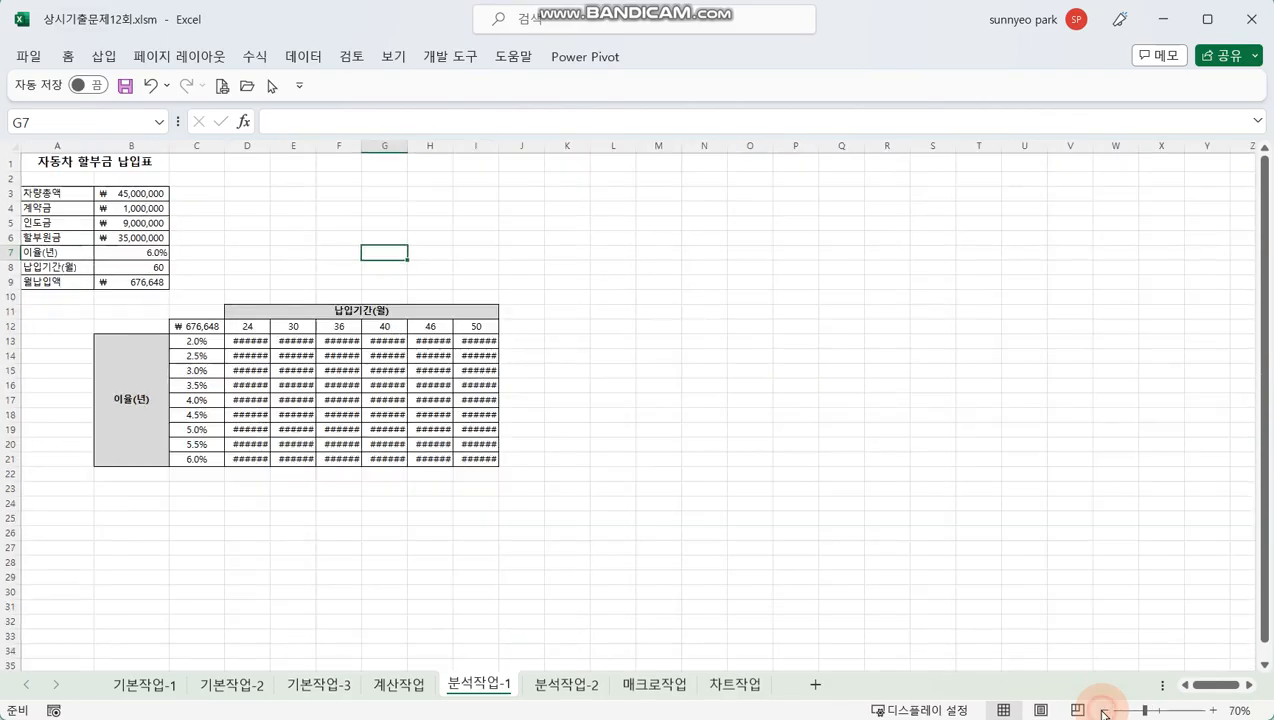
{"action": "left_click", "coordinate": [1211, 711]}
{"action": "left_click", "coordinate": [1211, 711]}
{"action": "left_click", "coordinate": [1211, 711]}
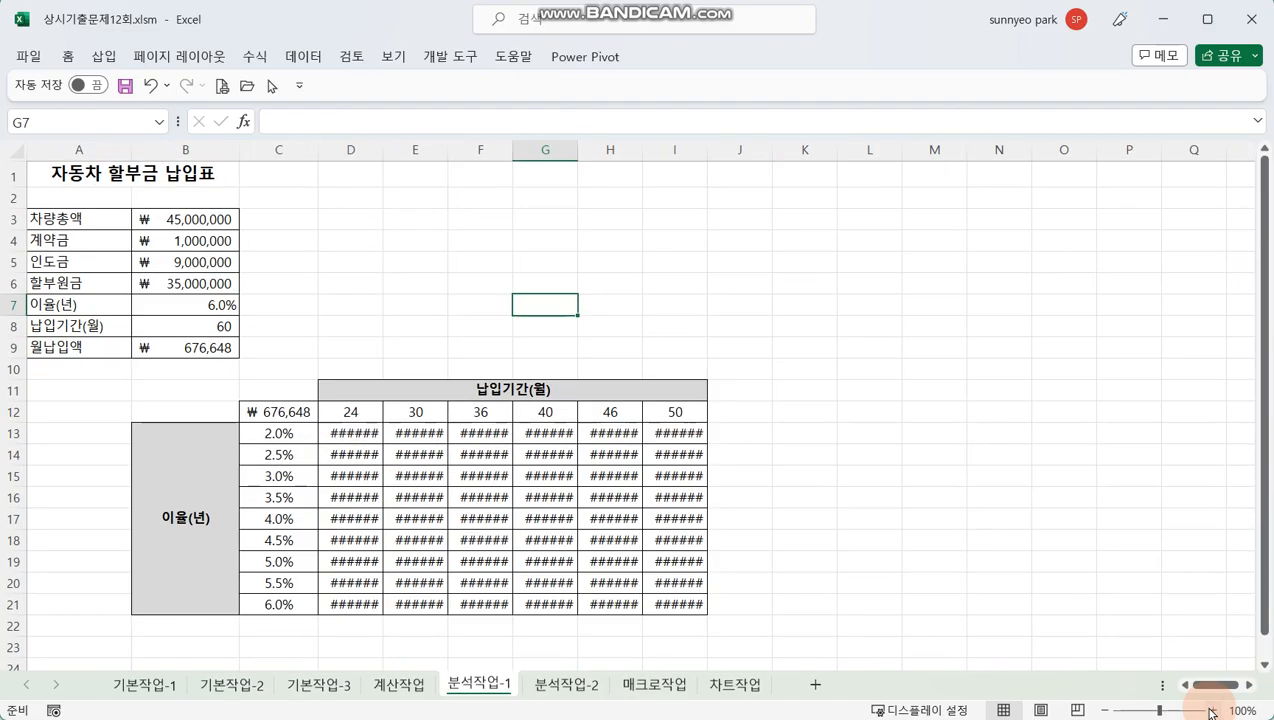
{"action": "left_click", "coordinate": [1211, 711]}
{"action": "left_click", "coordinate": [1211, 711]}
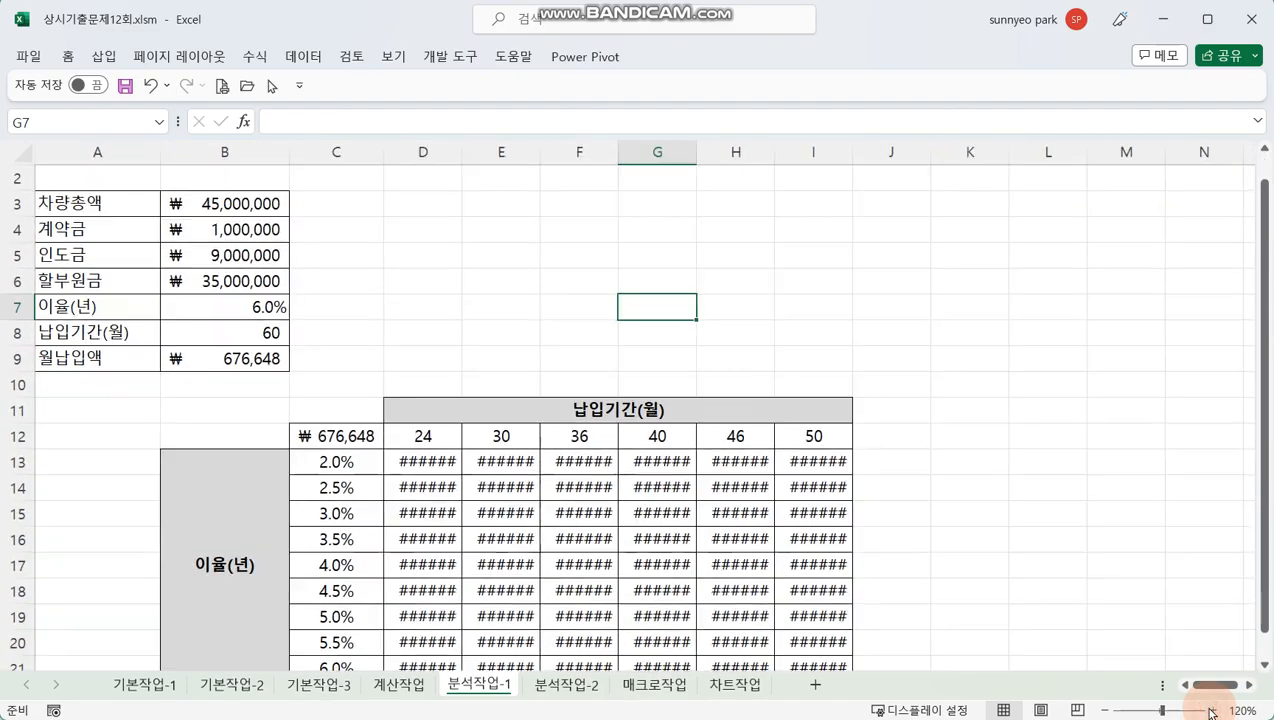
{"action": "left_click", "coordinate": [1105, 711]}
{"action": "left_click", "coordinate": [1105, 711]}
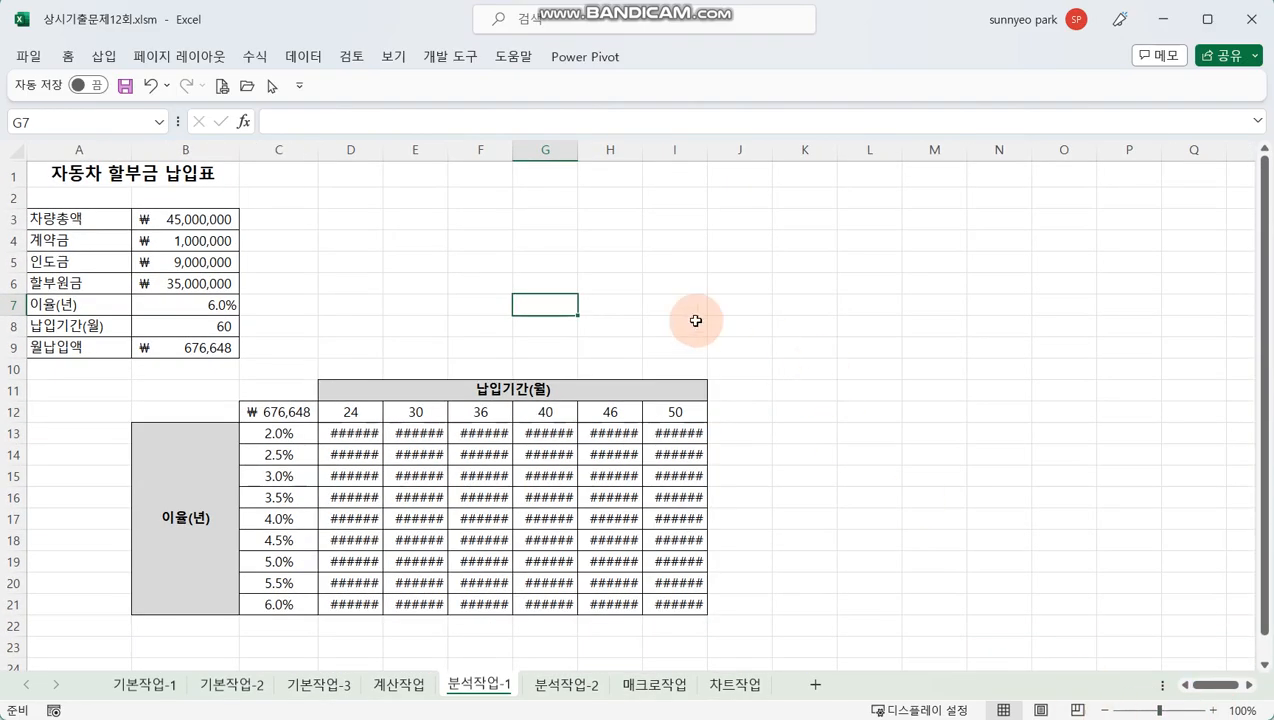
Autofit the widths of columns D through I and compare the monthly payments for the 50, 24 and 40 month periods
{"action": "left_click_drag", "start_coordinate": [338, 148], "coordinate": [660, 162]}
{"action": "left_click", "coordinate": [480, 283]}
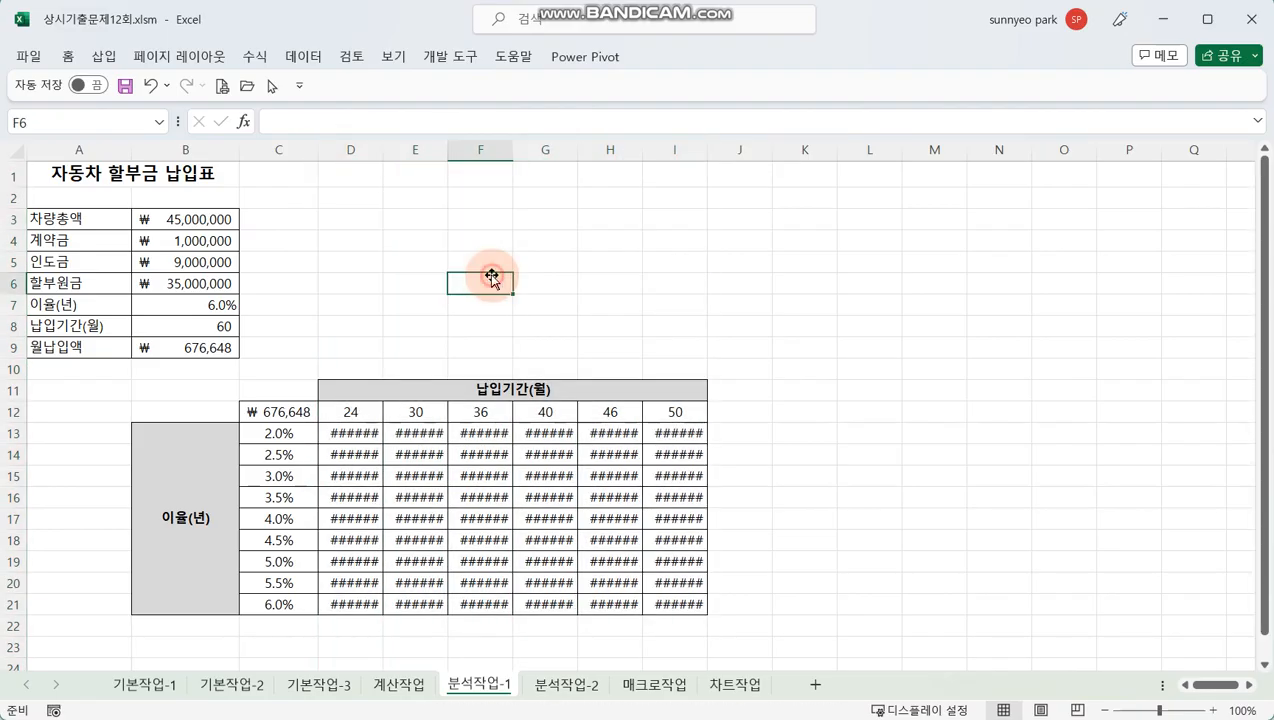
{"action": "left_click", "coordinate": [358, 152]}
{"action": "left_click_drag", "start_coordinate": [345, 150], "coordinate": [660, 151]}
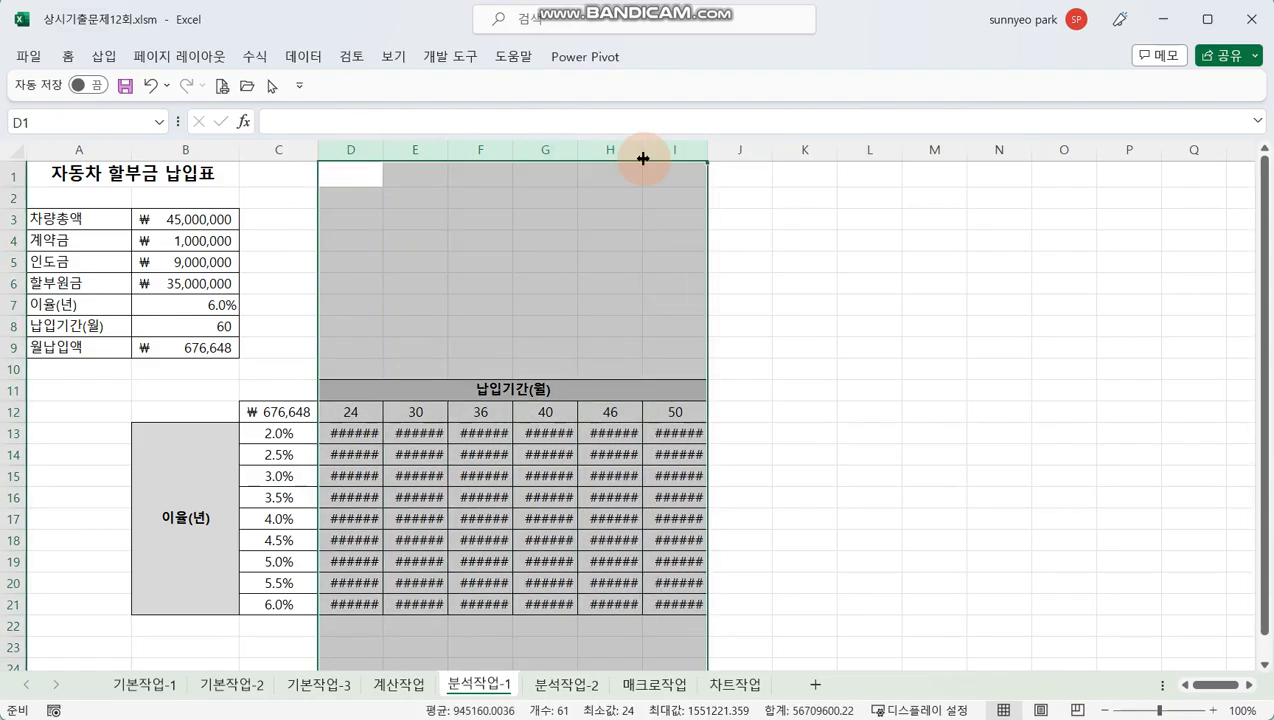
{"action": "double_click", "coordinate": [575, 150]}
{"action": "left_click", "coordinate": [679, 270]}
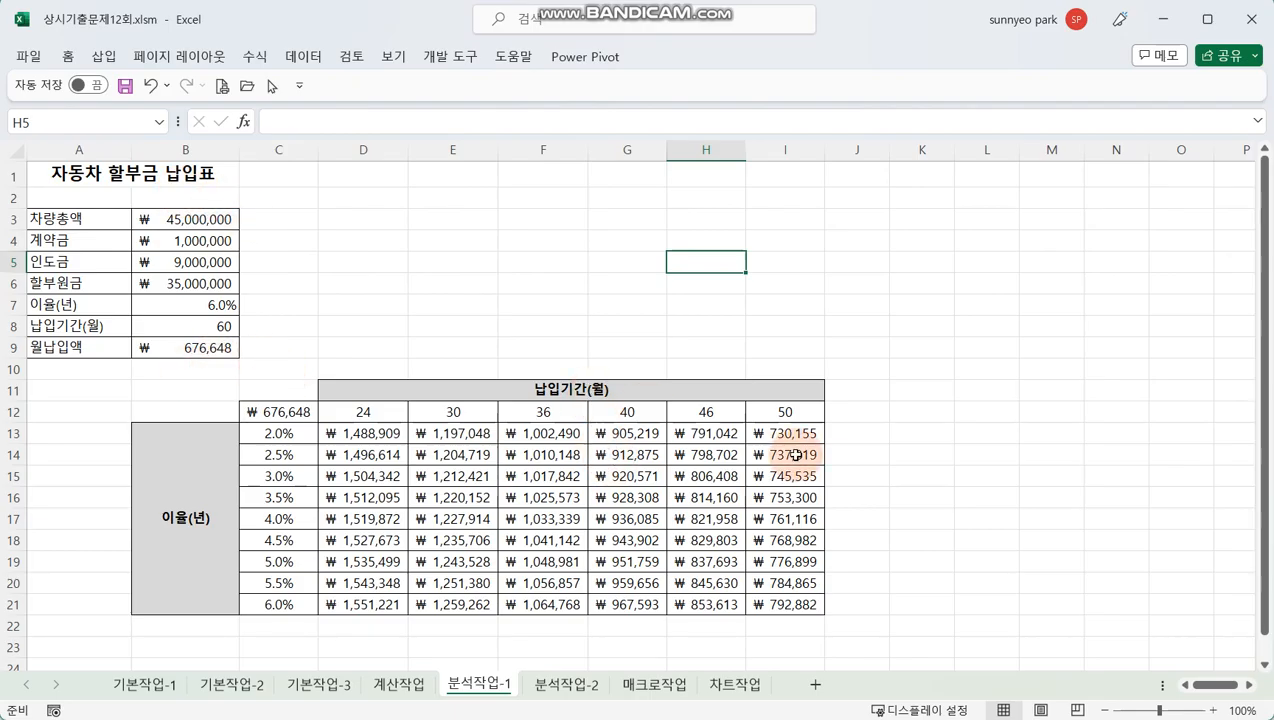
{"action": "left_click_drag", "start_coordinate": [790, 416], "coordinate": [794, 543]}
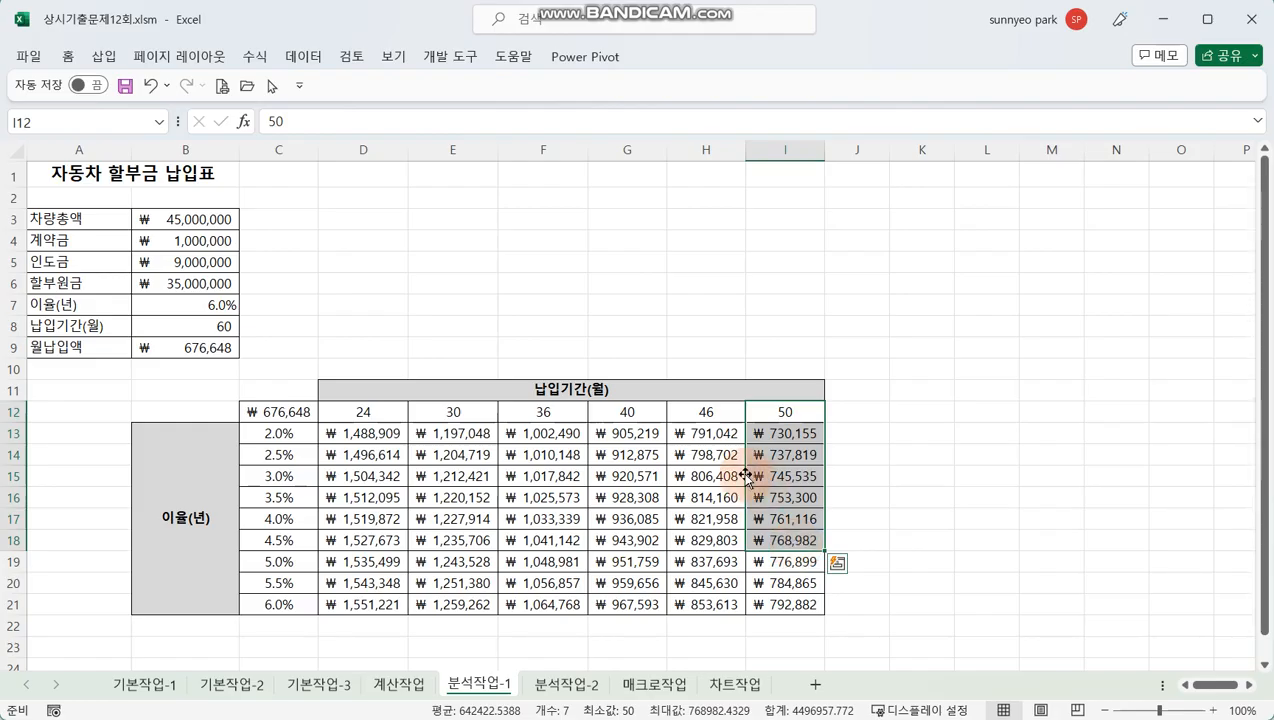
{"action": "left_click_drag", "start_coordinate": [364, 413], "coordinate": [370, 558]}
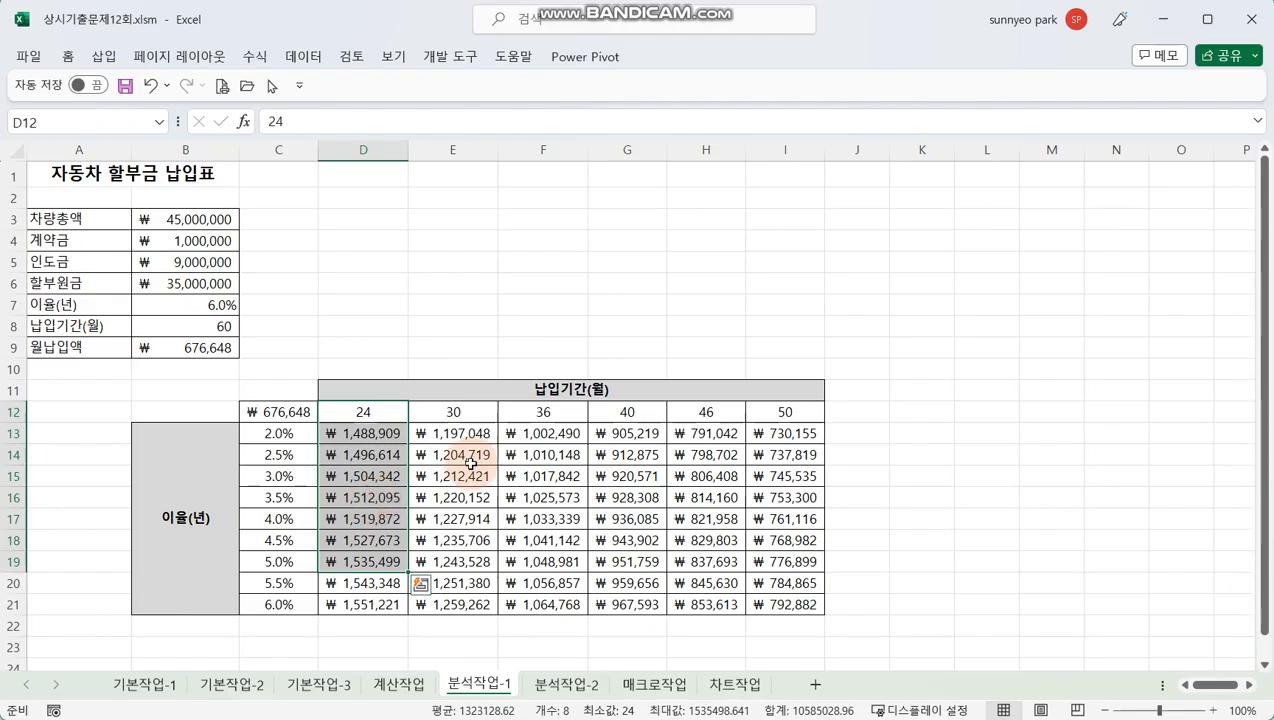
{"action": "left_click_drag", "start_coordinate": [633, 414], "coordinate": [632, 588]}
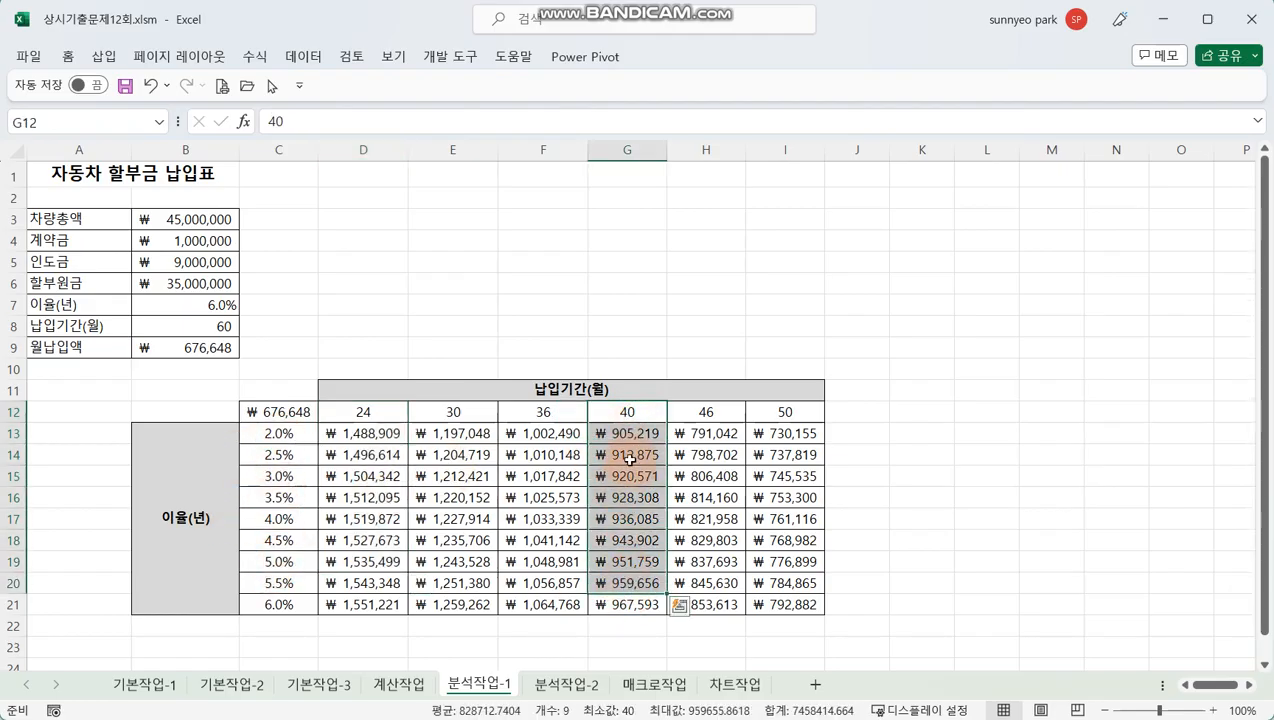
{"action": "left_click", "coordinate": [550, 321]}
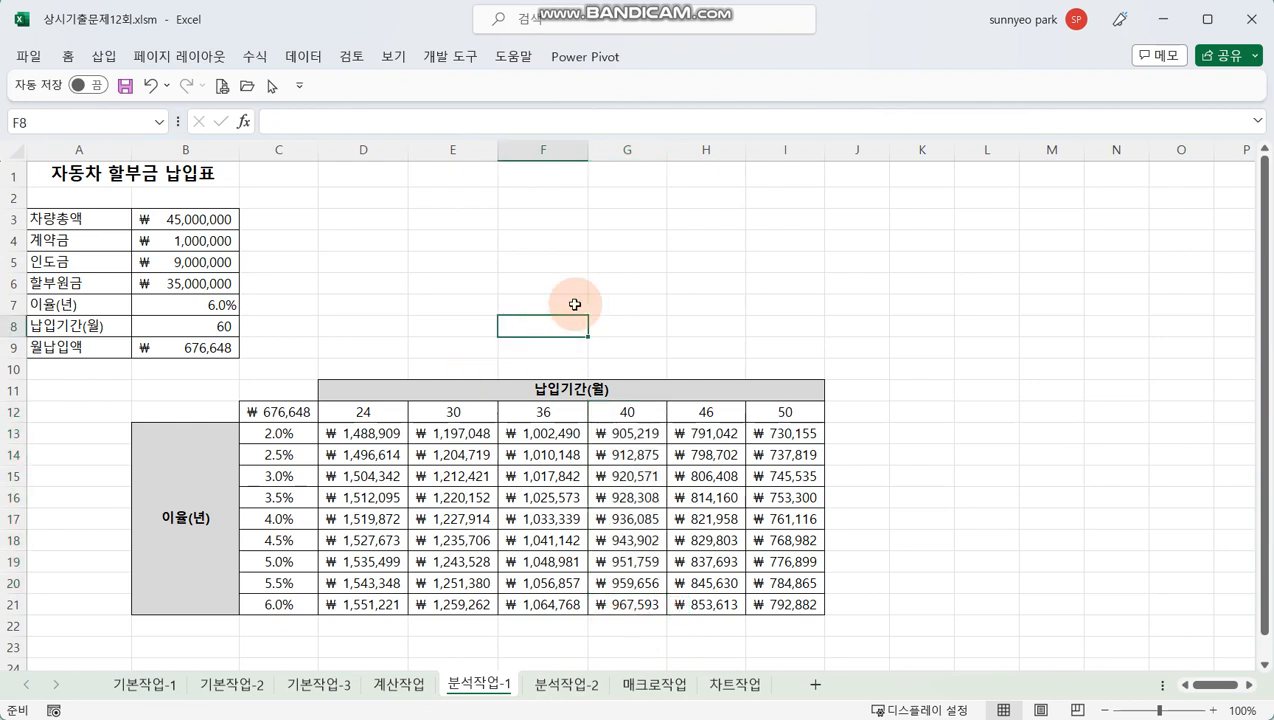
On the 분석작업-2 sheet, sort the 도시락 판매 현황 table by 구분 in ascending order and check the grouped rows
{"action": "left_click", "coordinate": [557, 690]}
{"action": "left_click", "coordinate": [366, 356]}
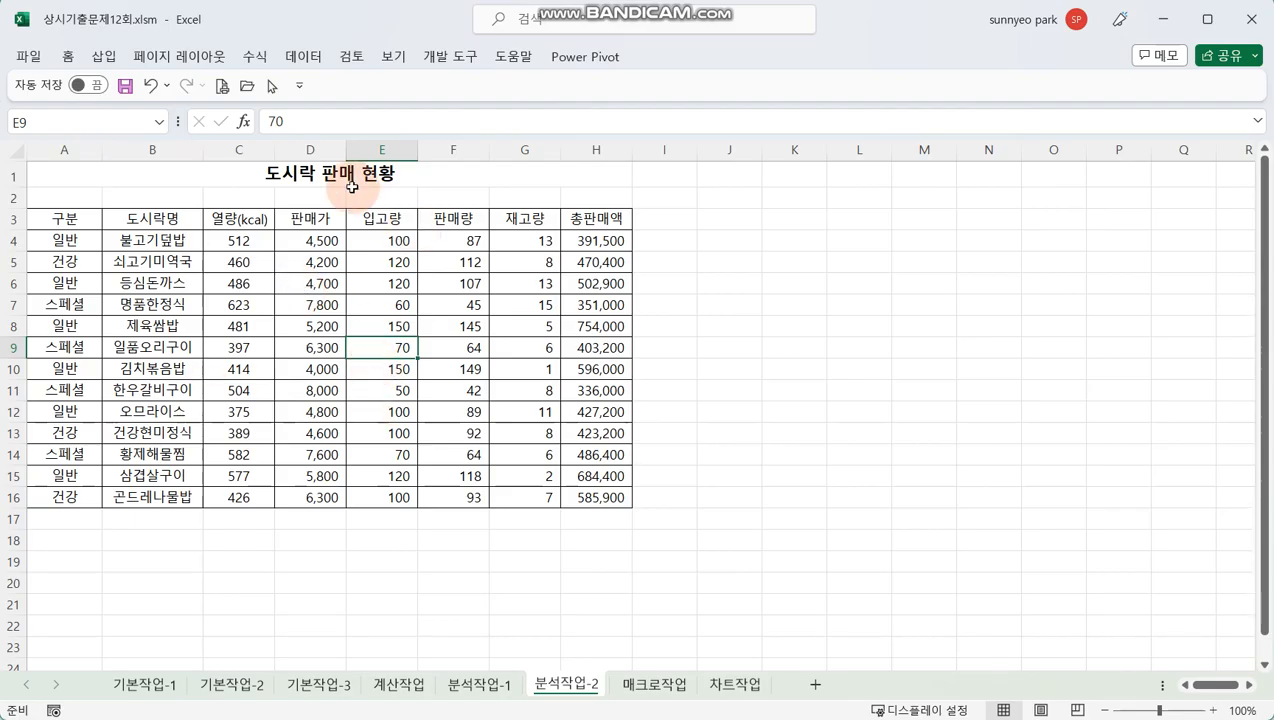
{"action": "left_click", "coordinate": [302, 56]}
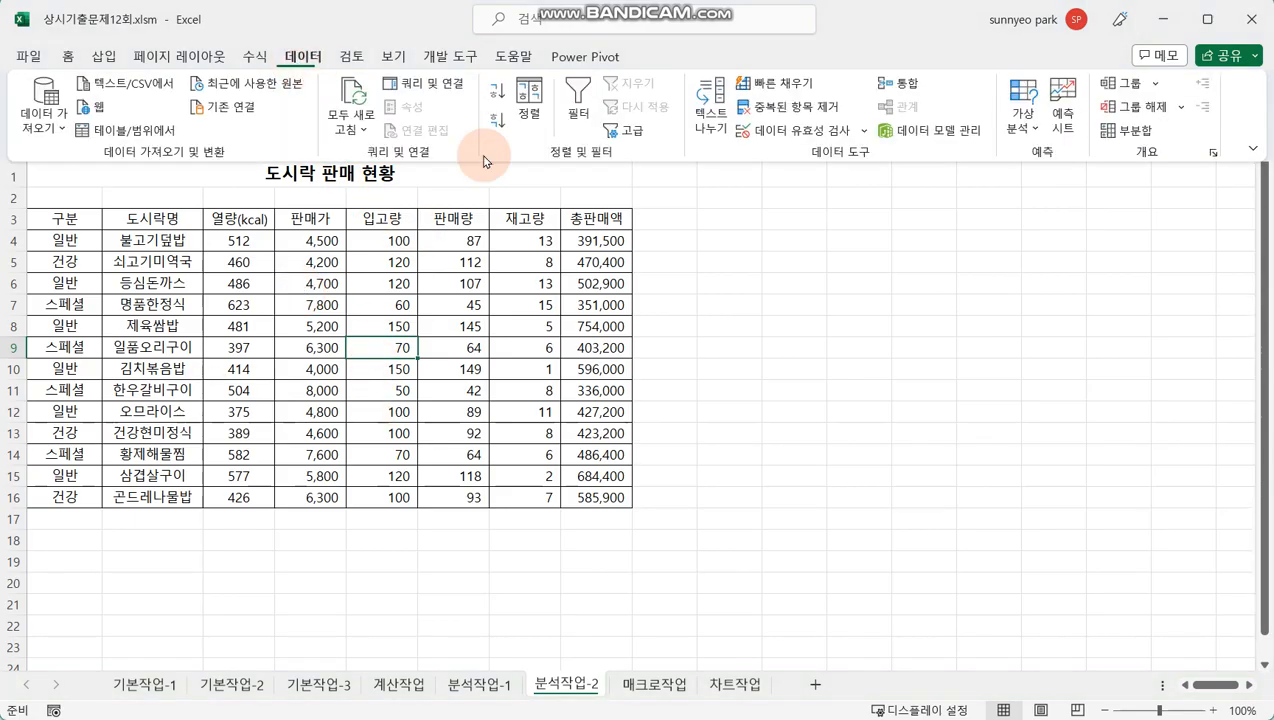
{"action": "left_click", "coordinate": [527, 104]}
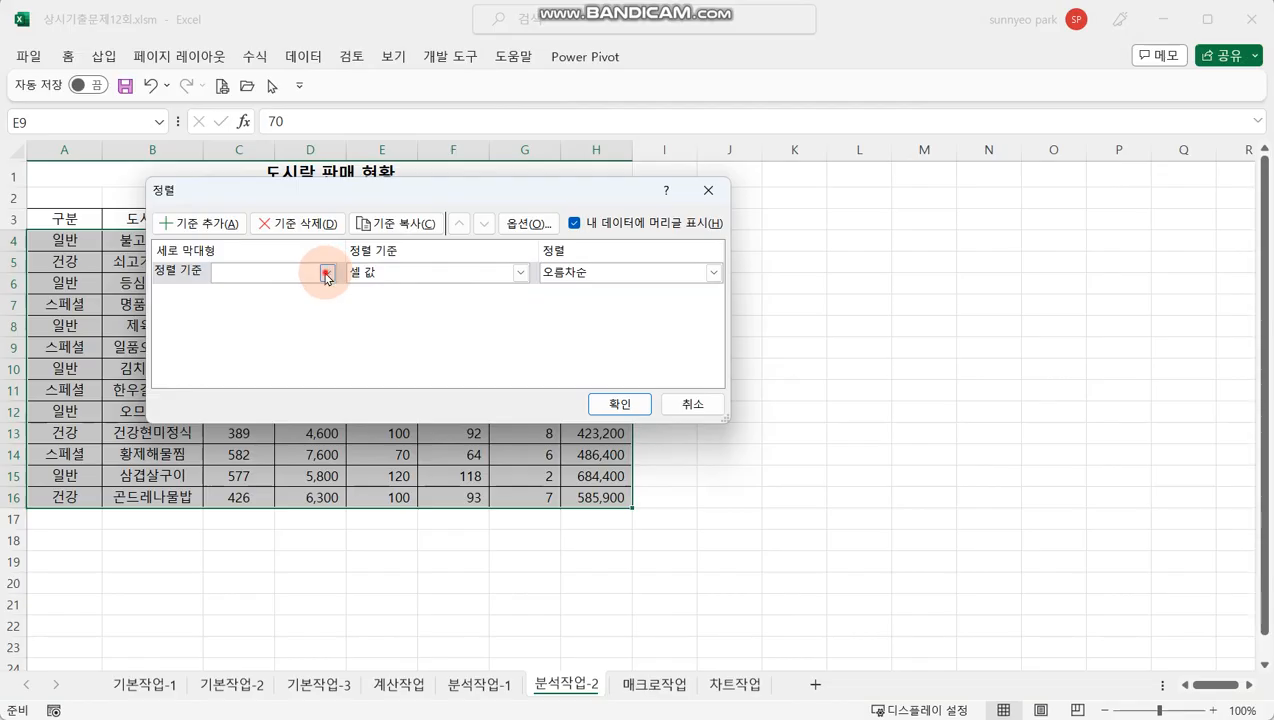
{"action": "left_click", "coordinate": [326, 274]}
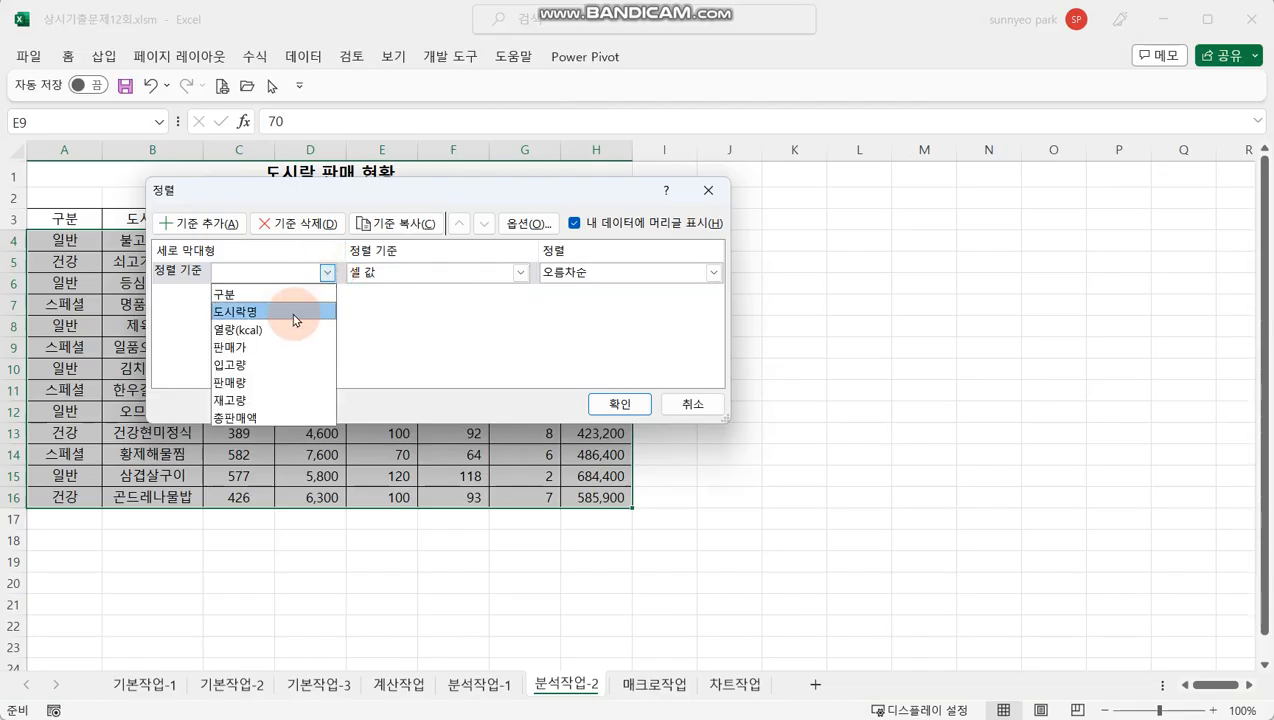
{"action": "left_click", "coordinate": [230, 294]}
{"action": "left_click", "coordinate": [612, 274]}
{"action": "left_click", "coordinate": [614, 279]}
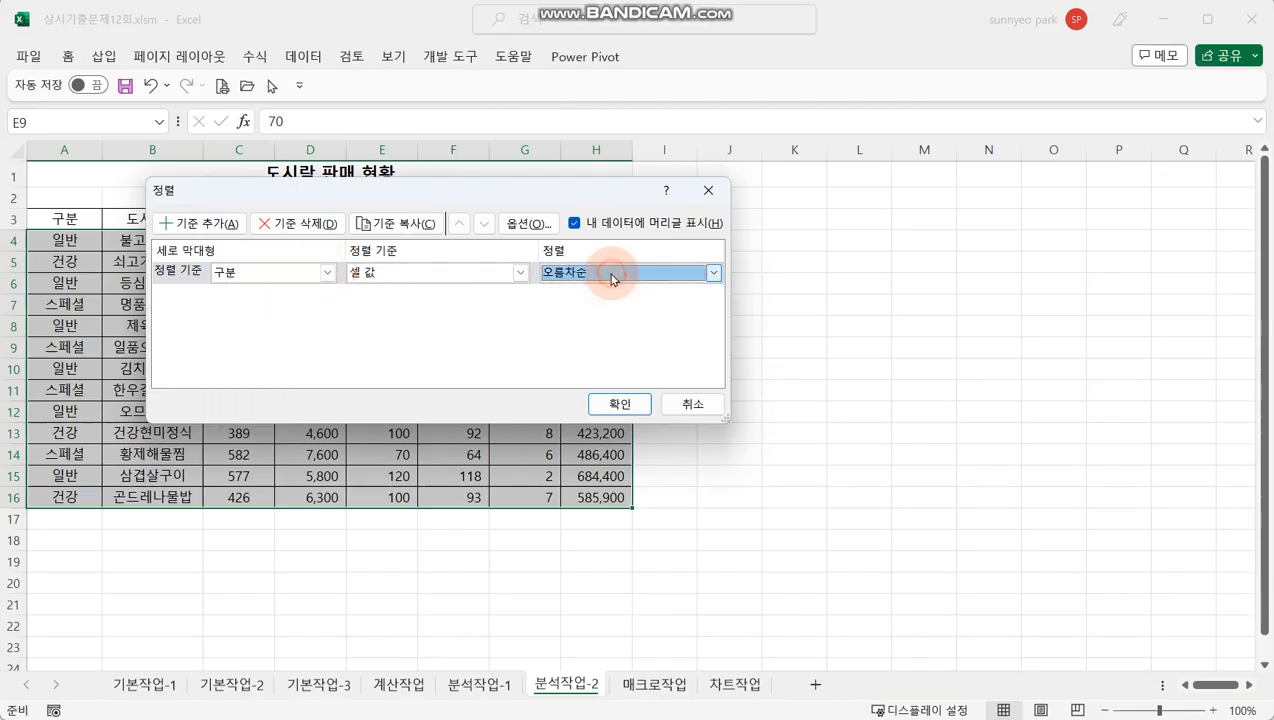
{"action": "left_click_drag", "start_coordinate": [412, 192], "coordinate": [577, 296]}
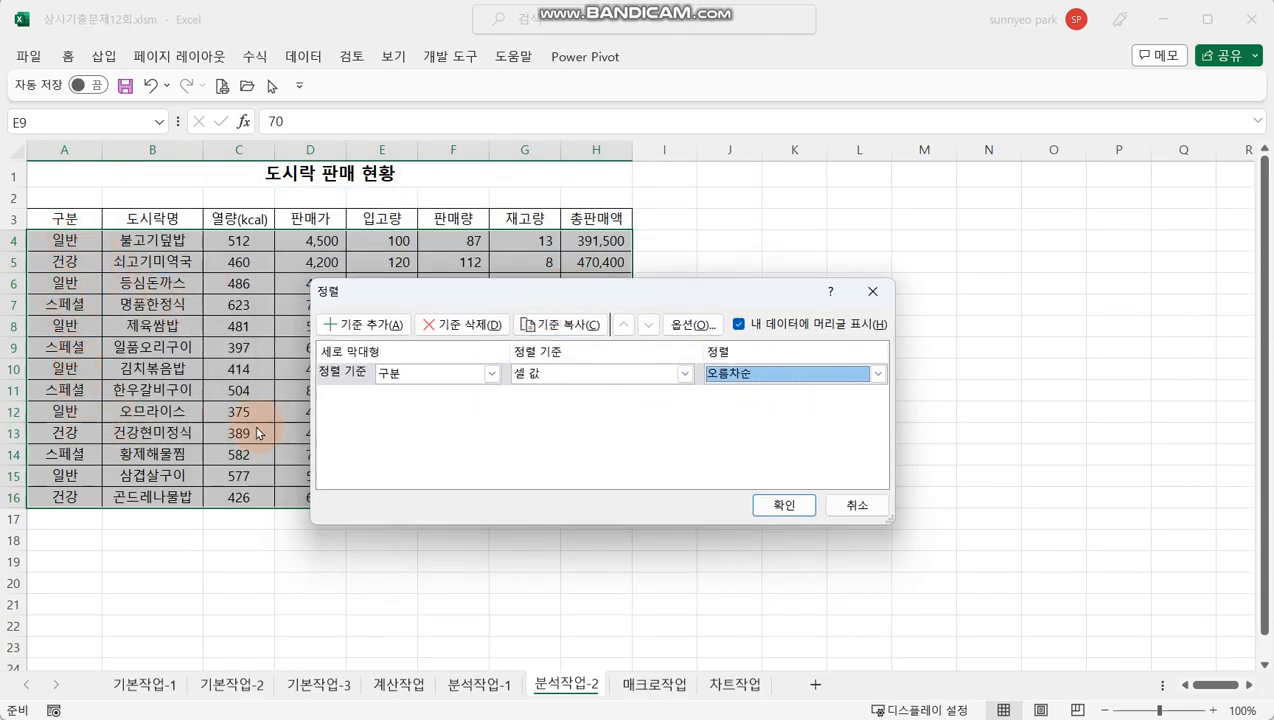
{"action": "left_click", "coordinate": [771, 505]}
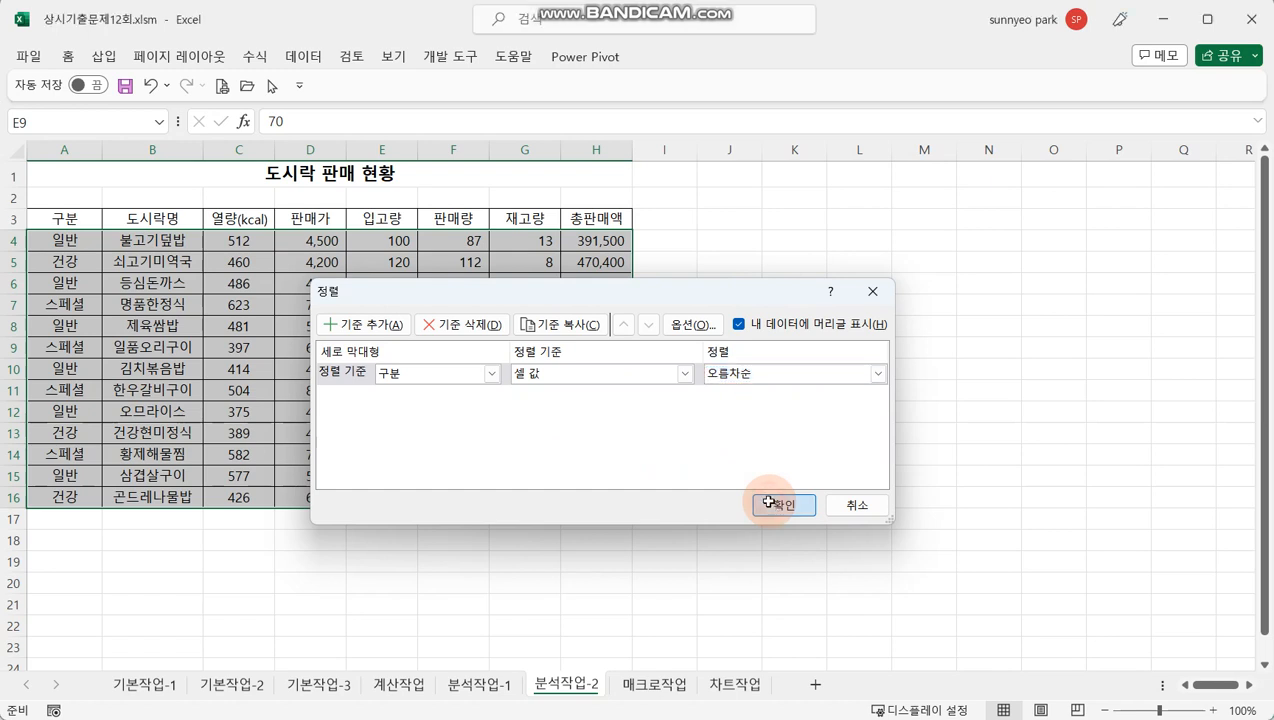
{"action": "left_click", "coordinate": [68, 260]}
{"action": "left_click", "coordinate": [79, 347]}
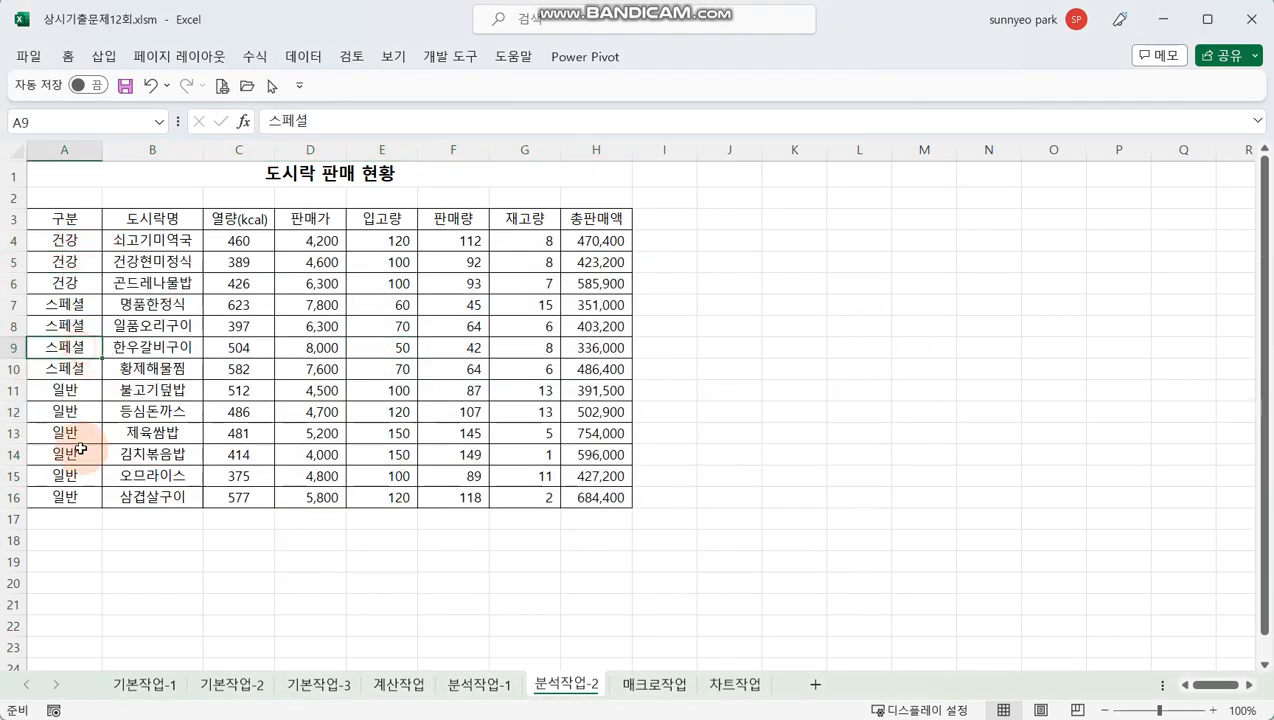
{"action": "left_click", "coordinate": [72, 432]}
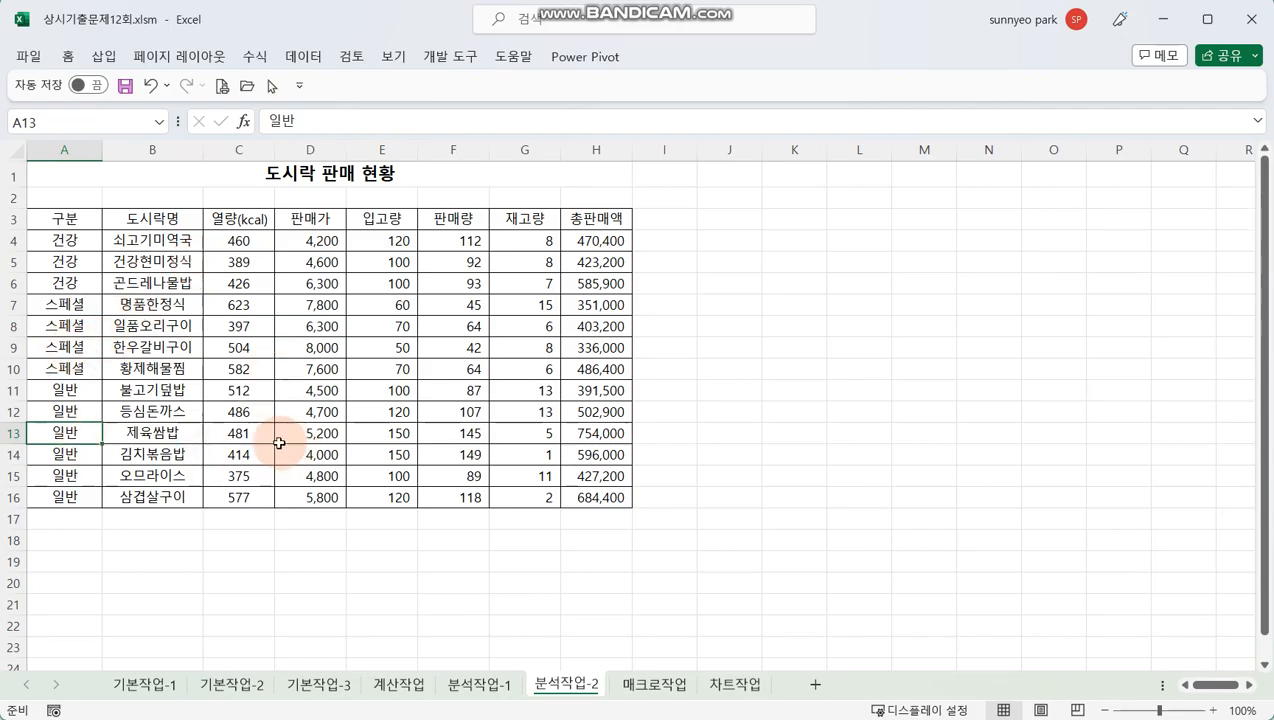
Add average (평균) subtotals grouped by 구분 for 입고량, 판매량 and 재고량 to the 도시락 판매 현황 table, excluding 총판매액
{"action": "left_click", "coordinate": [300, 368]}
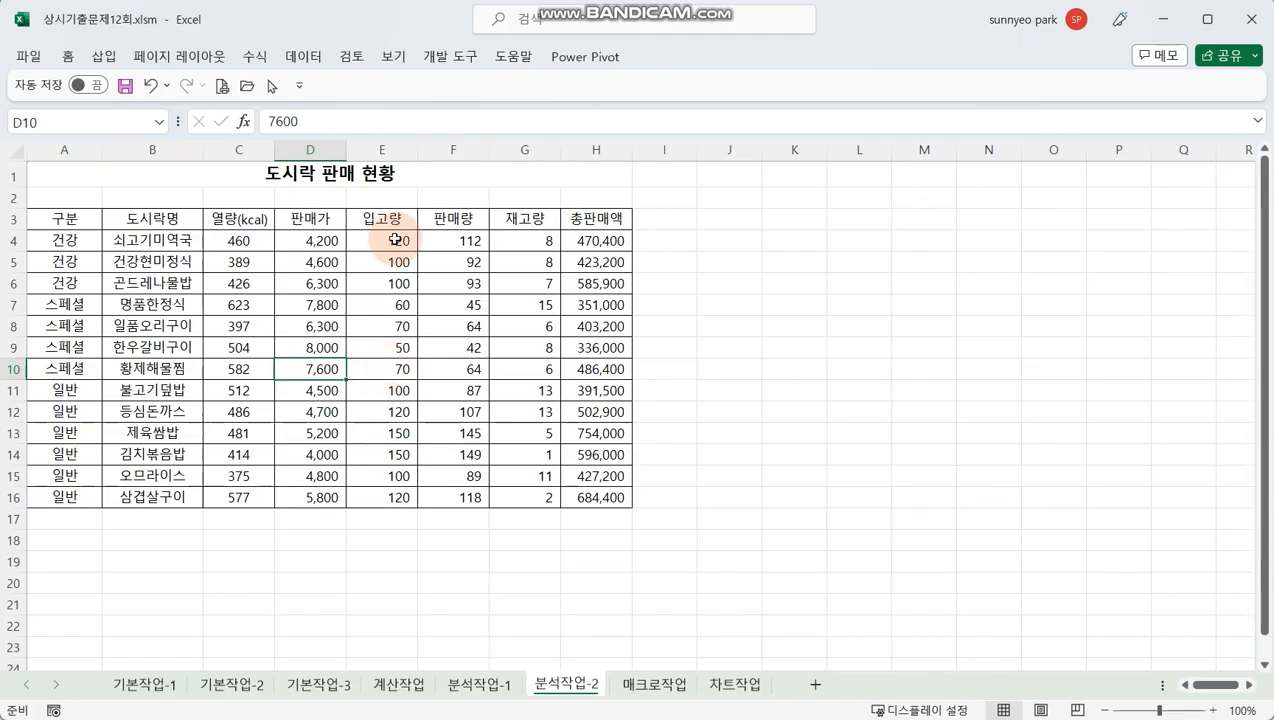
{"action": "left_click", "coordinate": [303, 56]}
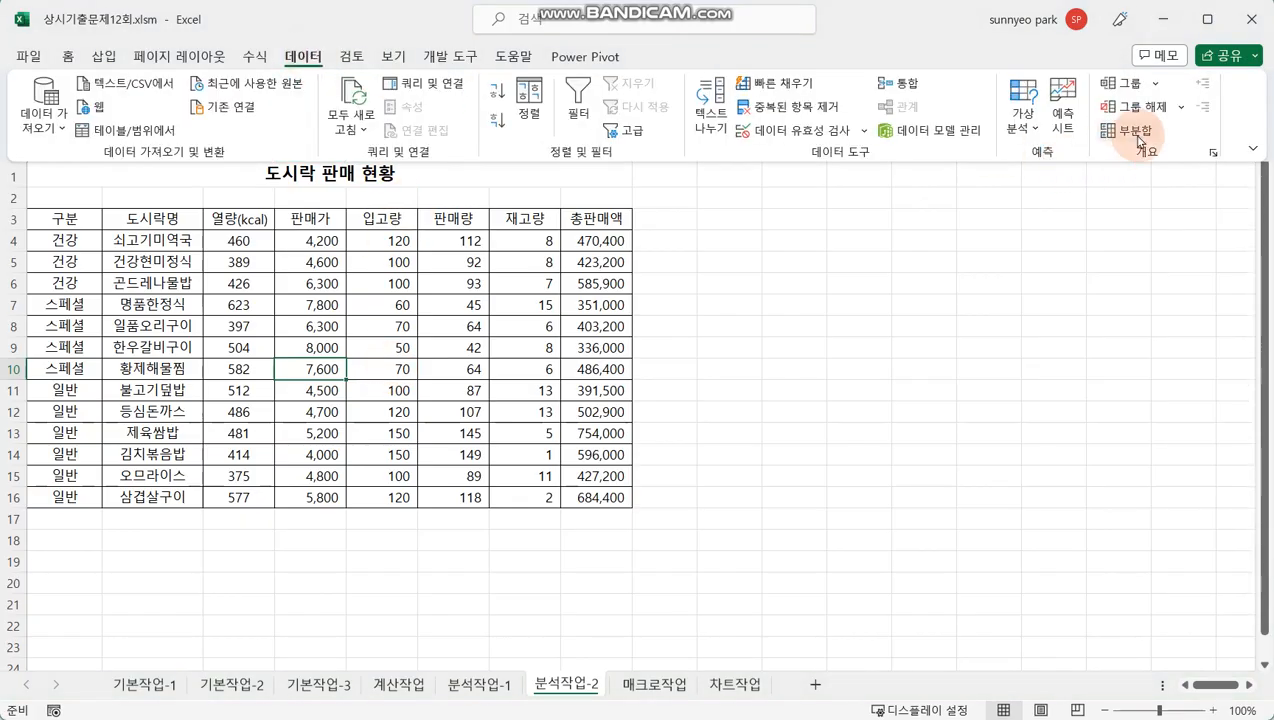
{"action": "left_click", "coordinate": [1138, 142]}
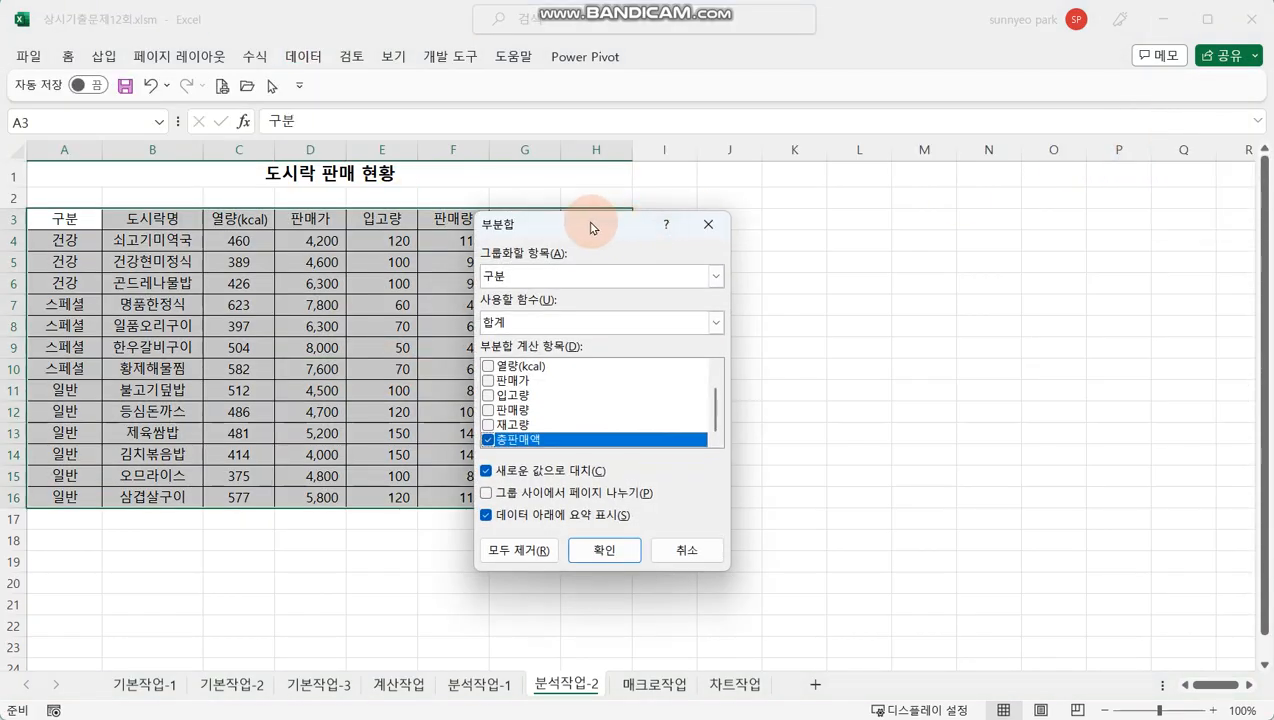
{"action": "left_click_drag", "start_coordinate": [589, 222], "coordinate": [633, 226]}
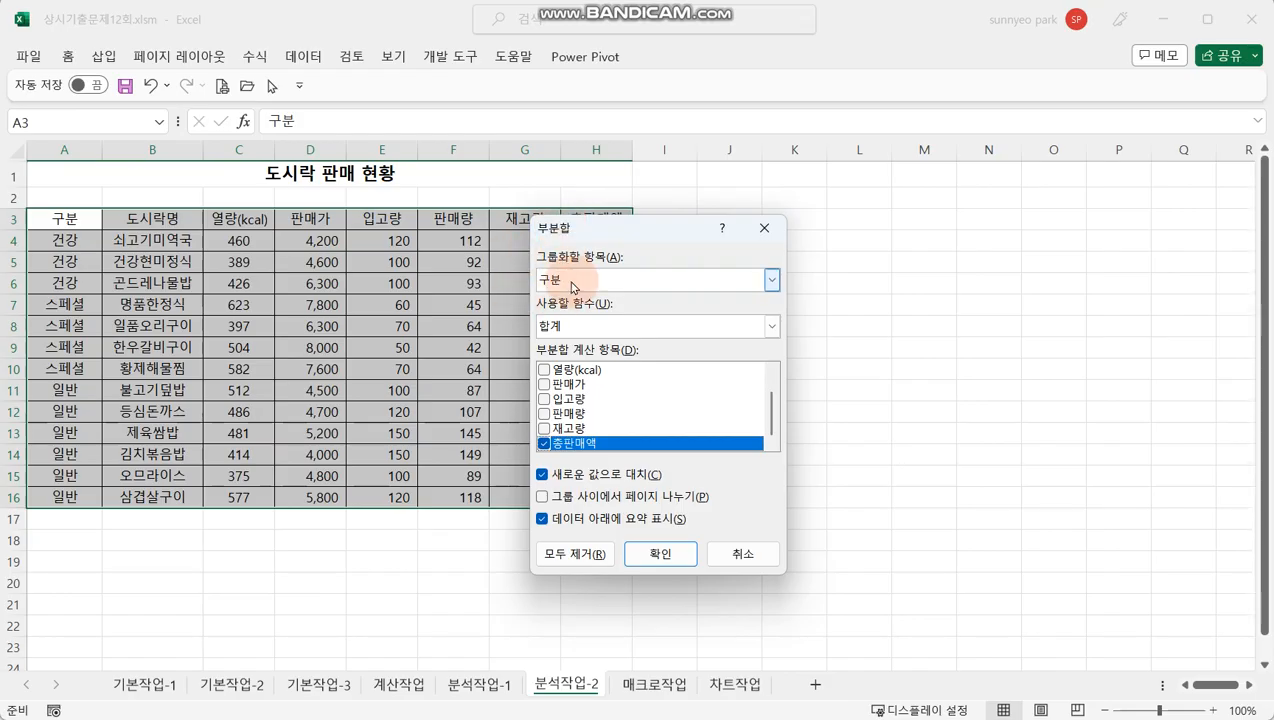
{"action": "left_click", "coordinate": [619, 329]}
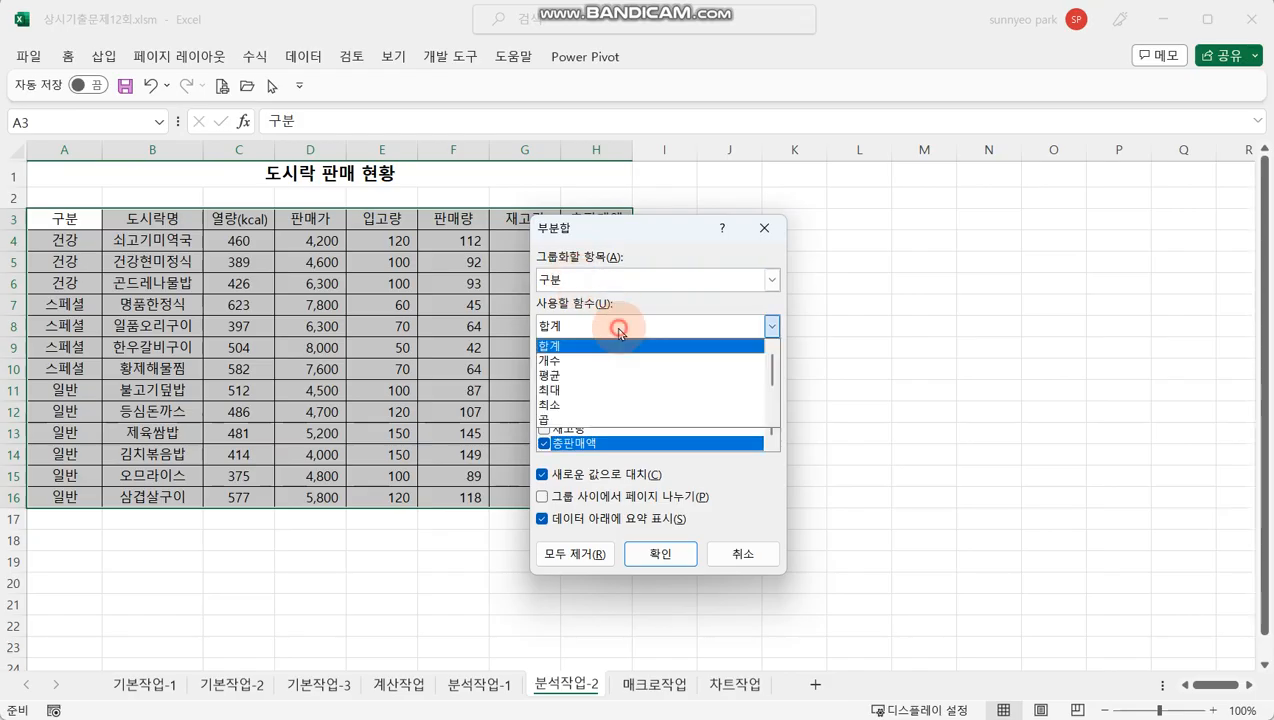
{"action": "left_click", "coordinate": [568, 376]}
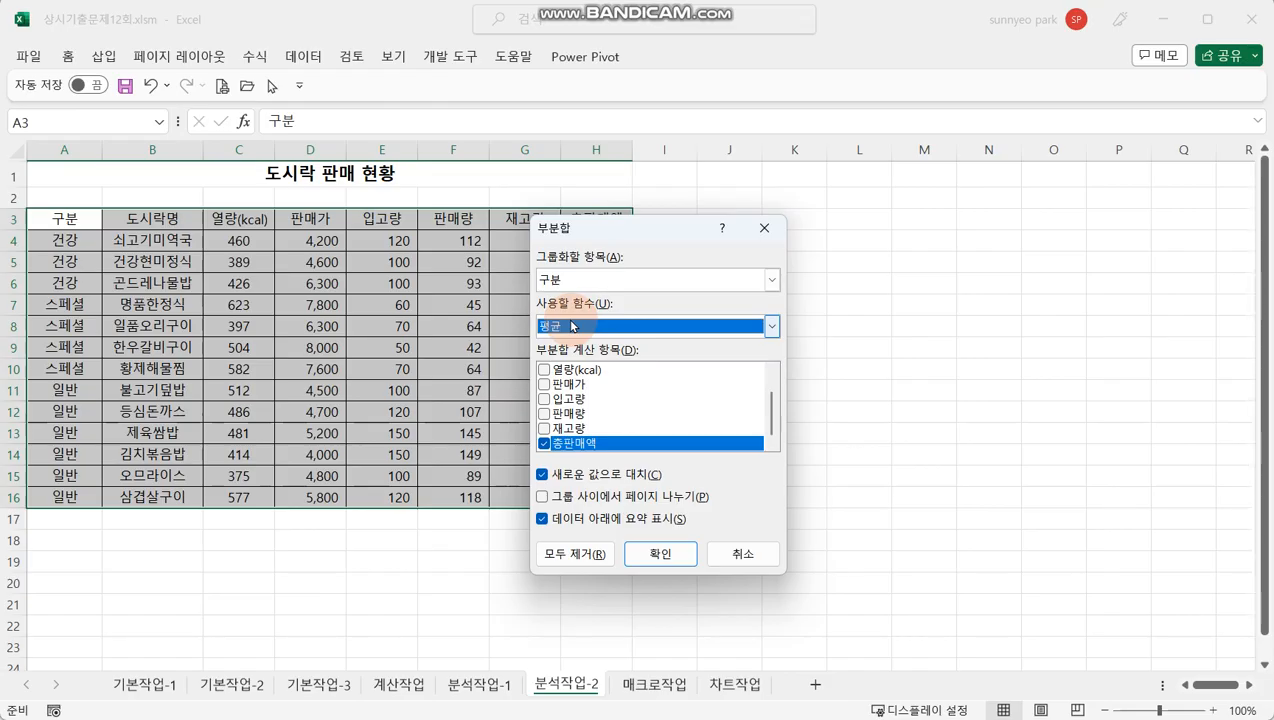
{"action": "left_click", "coordinate": [543, 443]}
{"action": "left_click", "coordinate": [544, 399]}
{"action": "left_click", "coordinate": [544, 413]}
{"action": "left_click", "coordinate": [544, 428]}
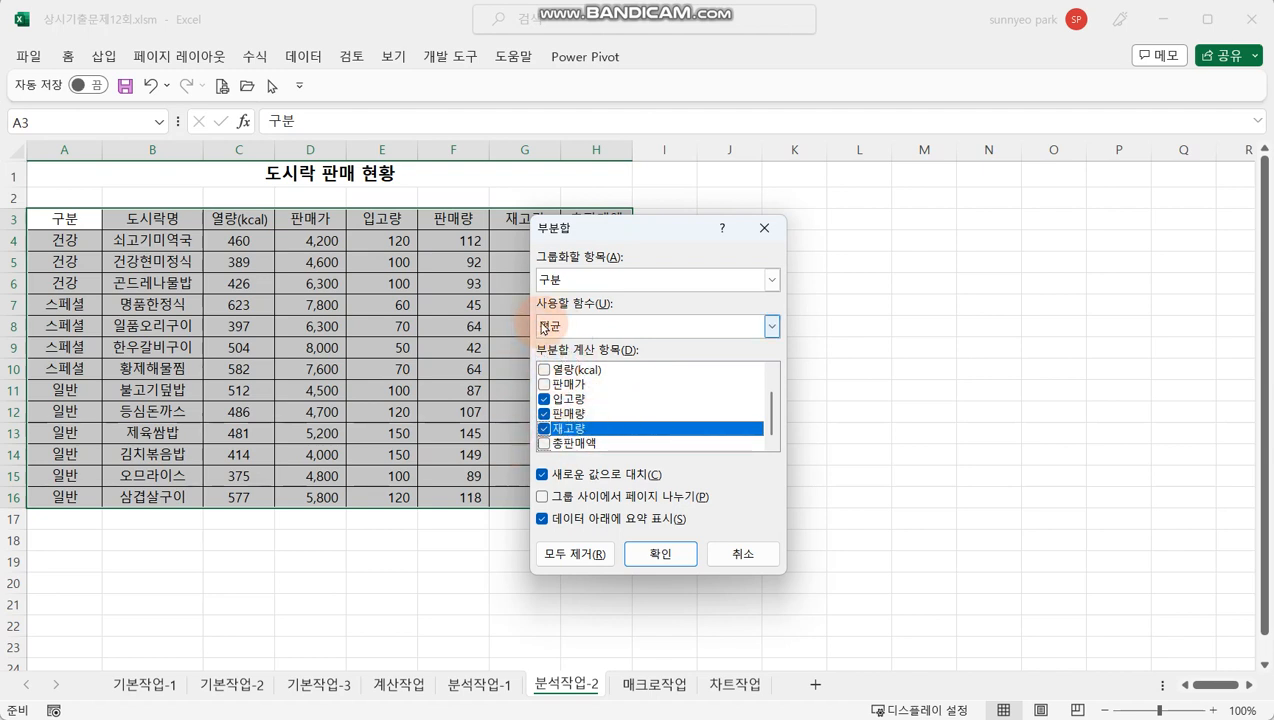
{"action": "left_click", "coordinate": [660, 553]}
Add a second subtotal grouped by 구분 with the maximum (최대) of 총판매액 only, keeping the existing average subtotals instead of replacing them
{"action": "left_click", "coordinate": [440, 390]}
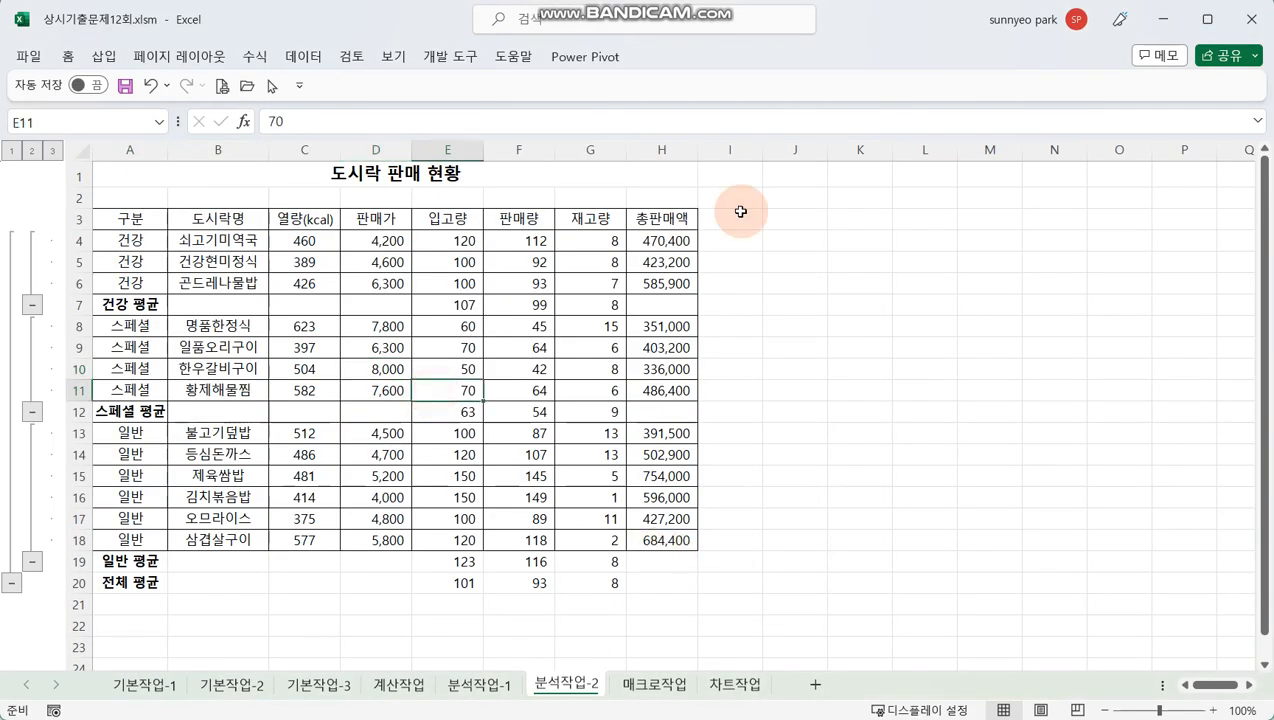
{"action": "left_click", "coordinate": [302, 62]}
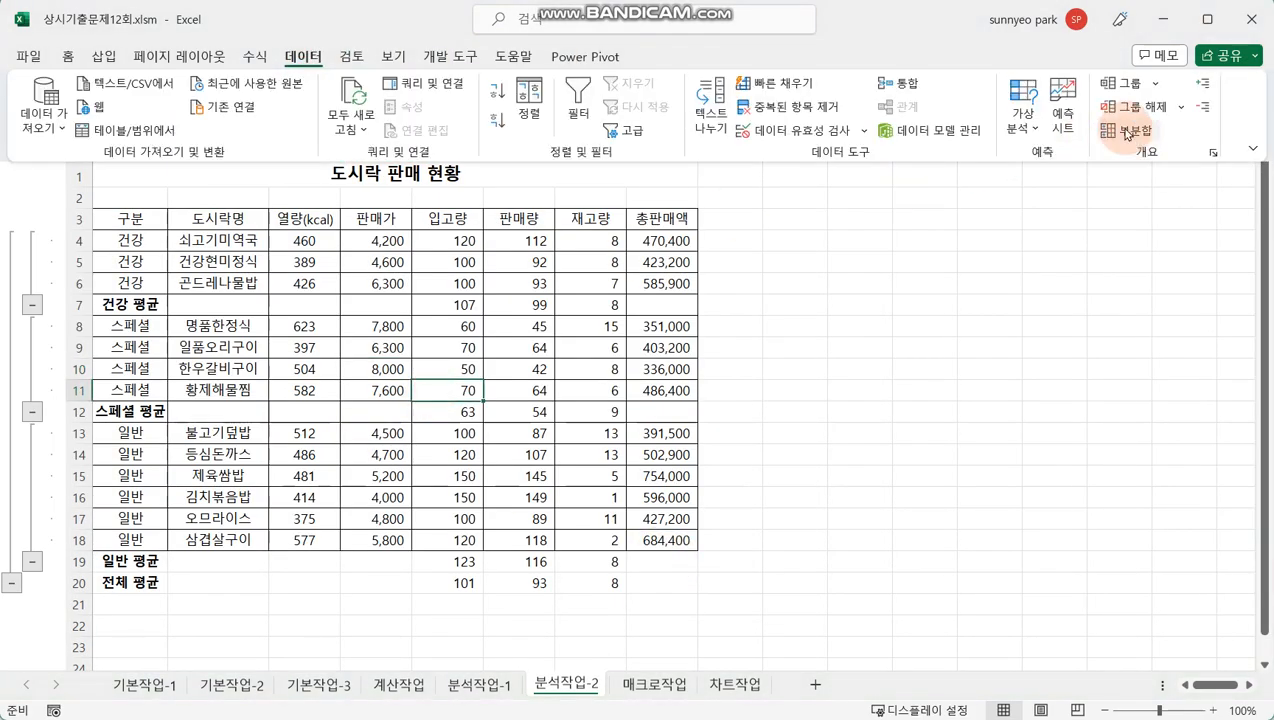
{"action": "left_click", "coordinate": [1130, 134]}
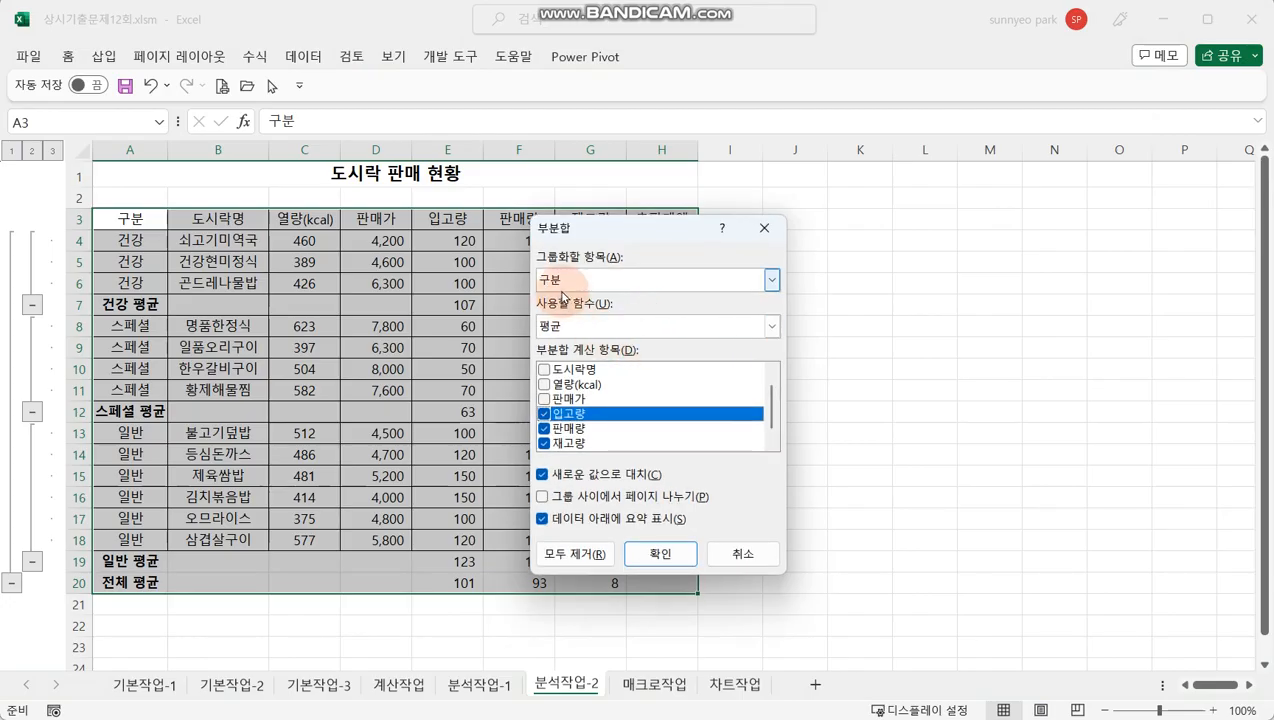
{"action": "left_click", "coordinate": [617, 328]}
{"action": "left_click", "coordinate": [617, 328]}
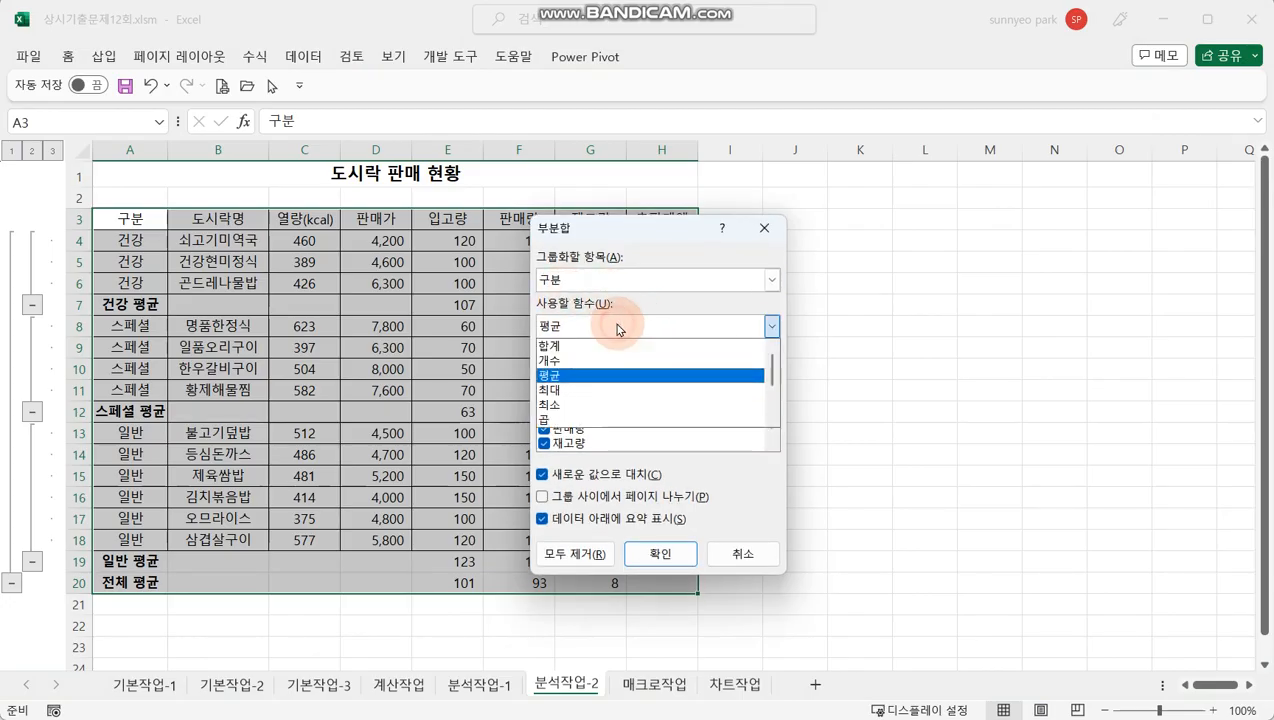
{"action": "left_click", "coordinate": [570, 393]}
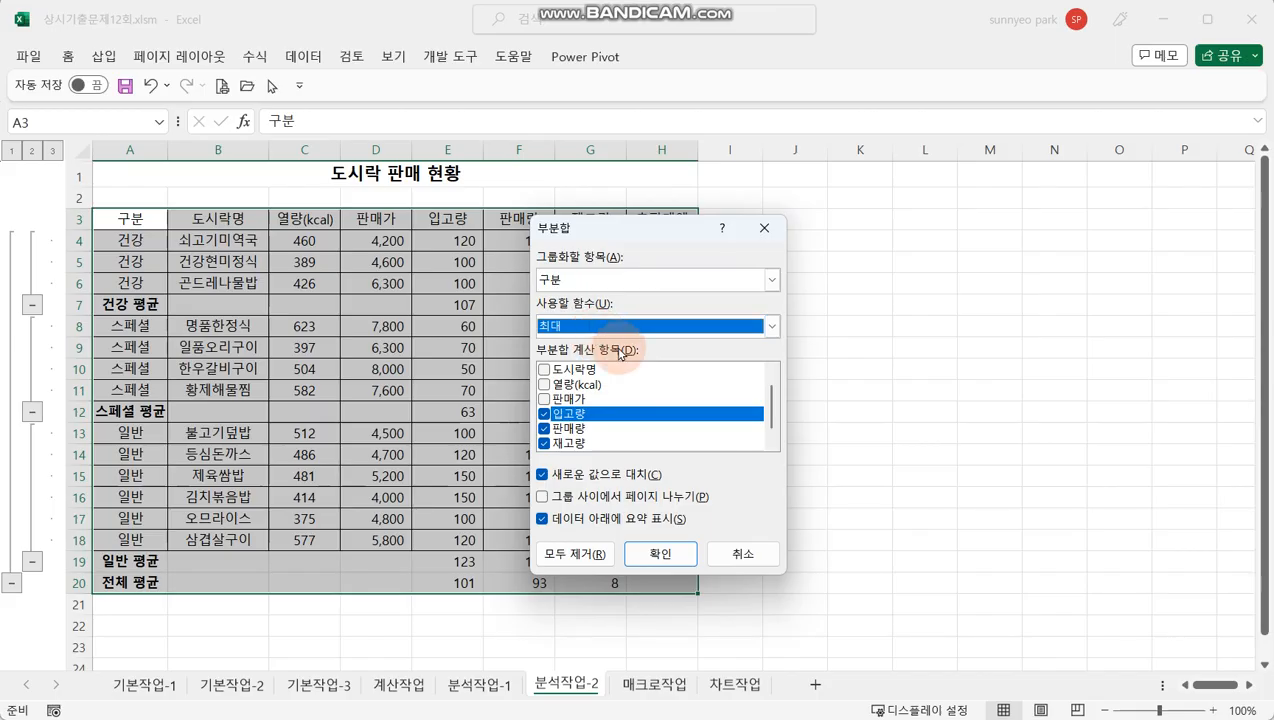
{"action": "left_click", "coordinate": [544, 413]}
{"action": "left_click", "coordinate": [544, 428]}
{"action": "left_click", "coordinate": [544, 442]}
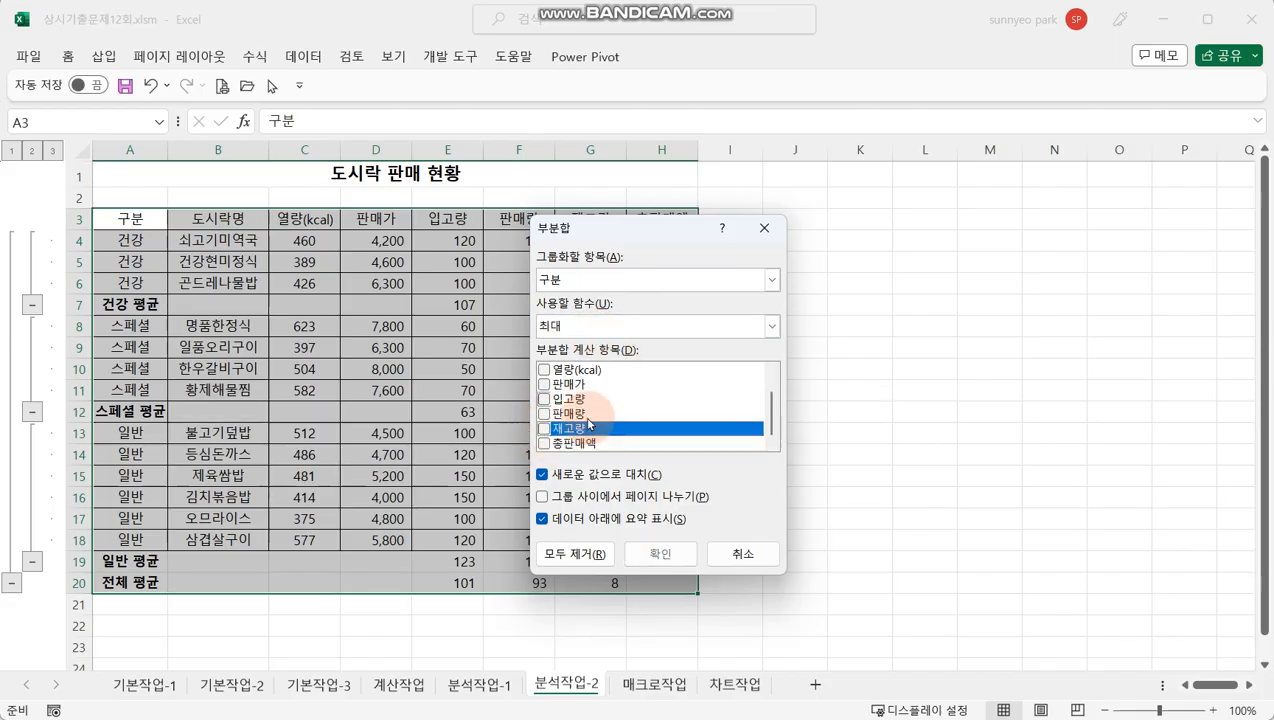
{"action": "left_click", "coordinate": [544, 443]}
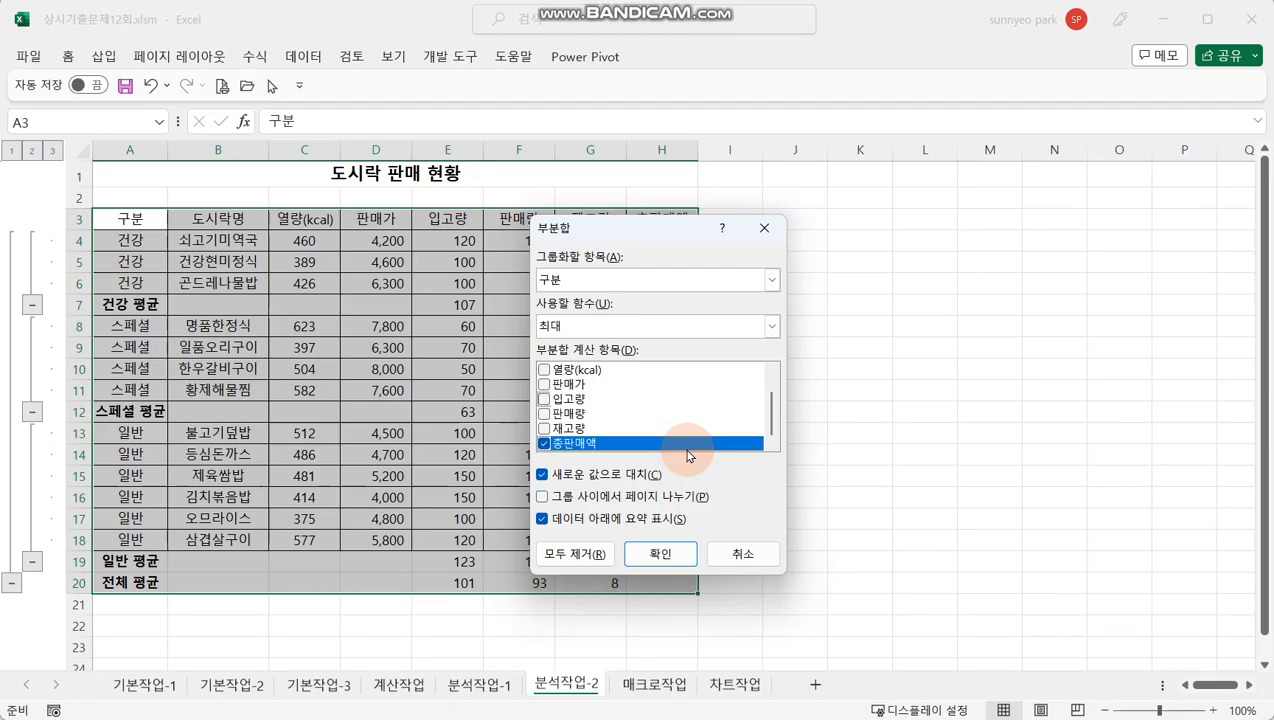
{"action": "left_click", "coordinate": [580, 477]}
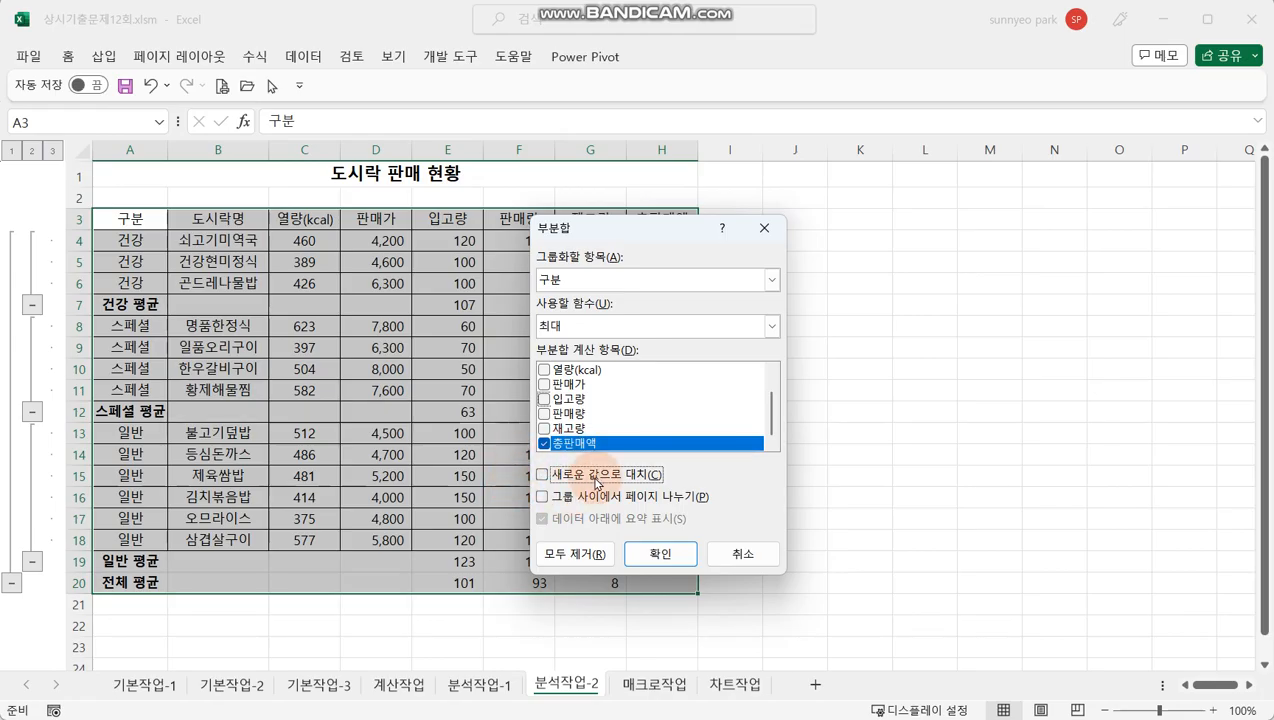
{"action": "left_click", "coordinate": [658, 552]}
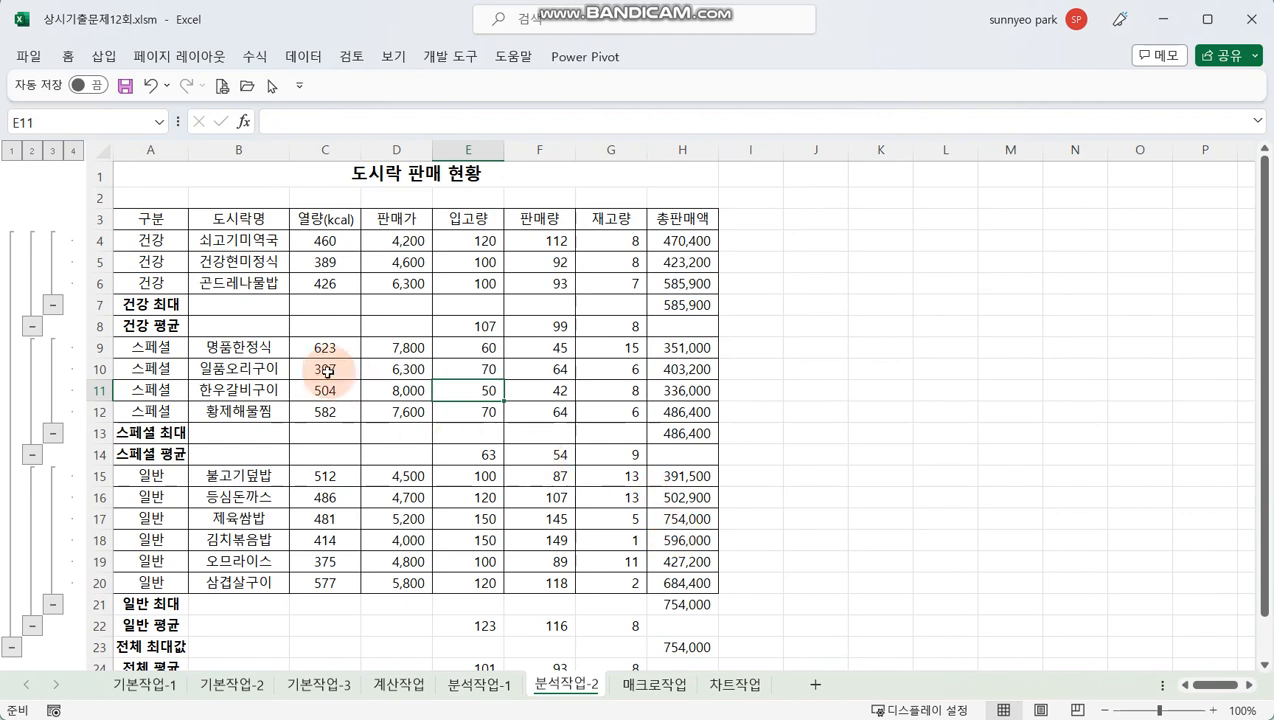
Check the 건강 평균 and 건강 최대 subtotal rows across the table, and switch to the 매크로작업 sheet
{"action": "left_click_drag", "start_coordinate": [155, 328], "coordinate": [671, 334]}
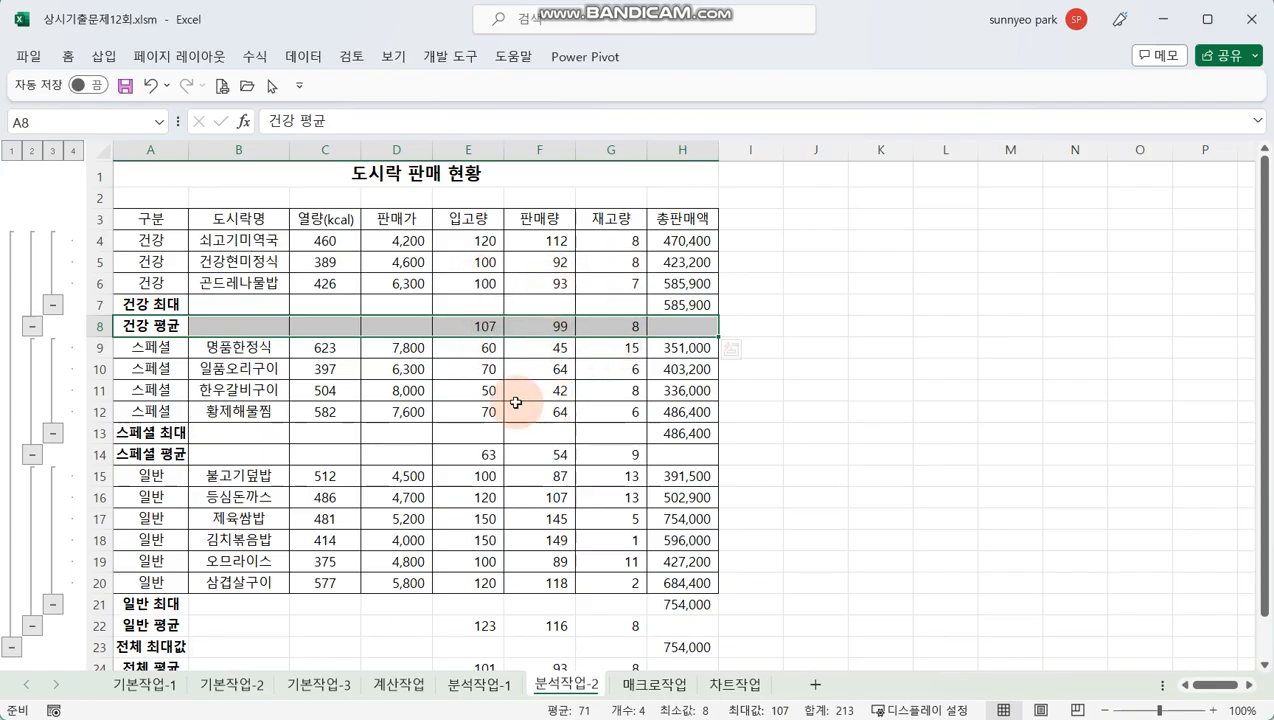
{"action": "left_click", "coordinate": [150, 305]}
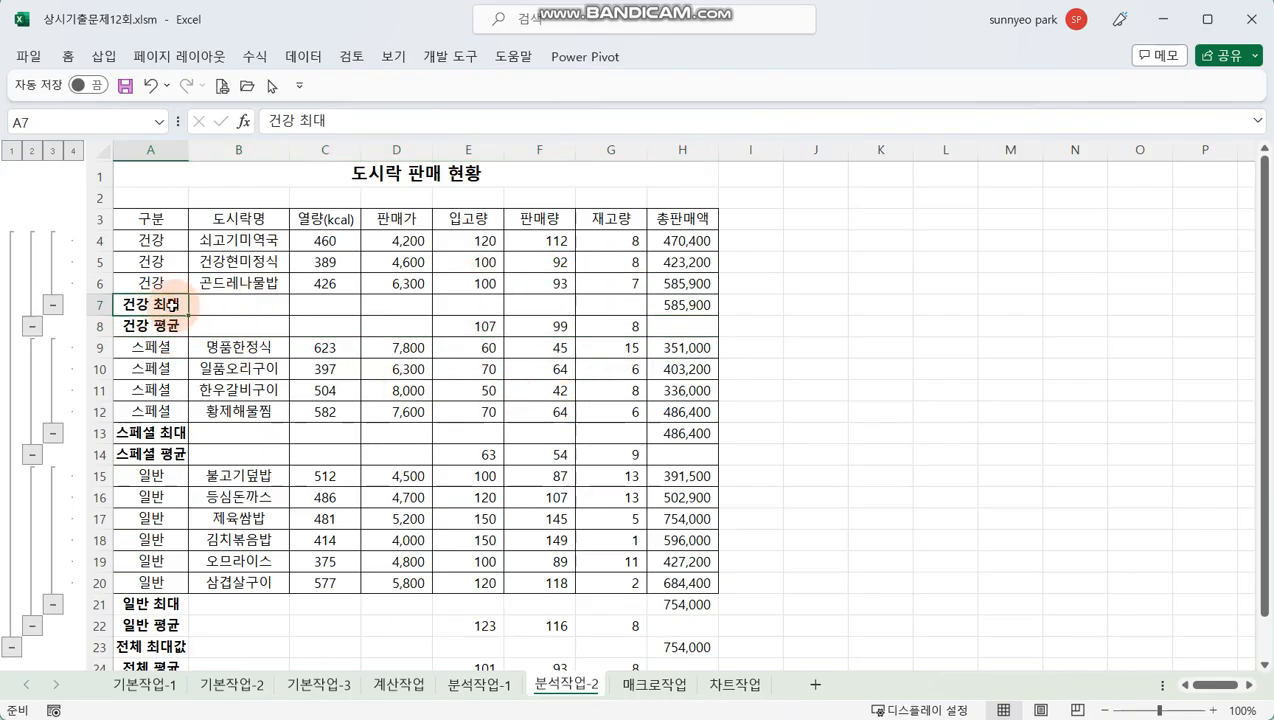
{"action": "left_click_drag", "start_coordinate": [145, 306], "coordinate": [658, 308]}
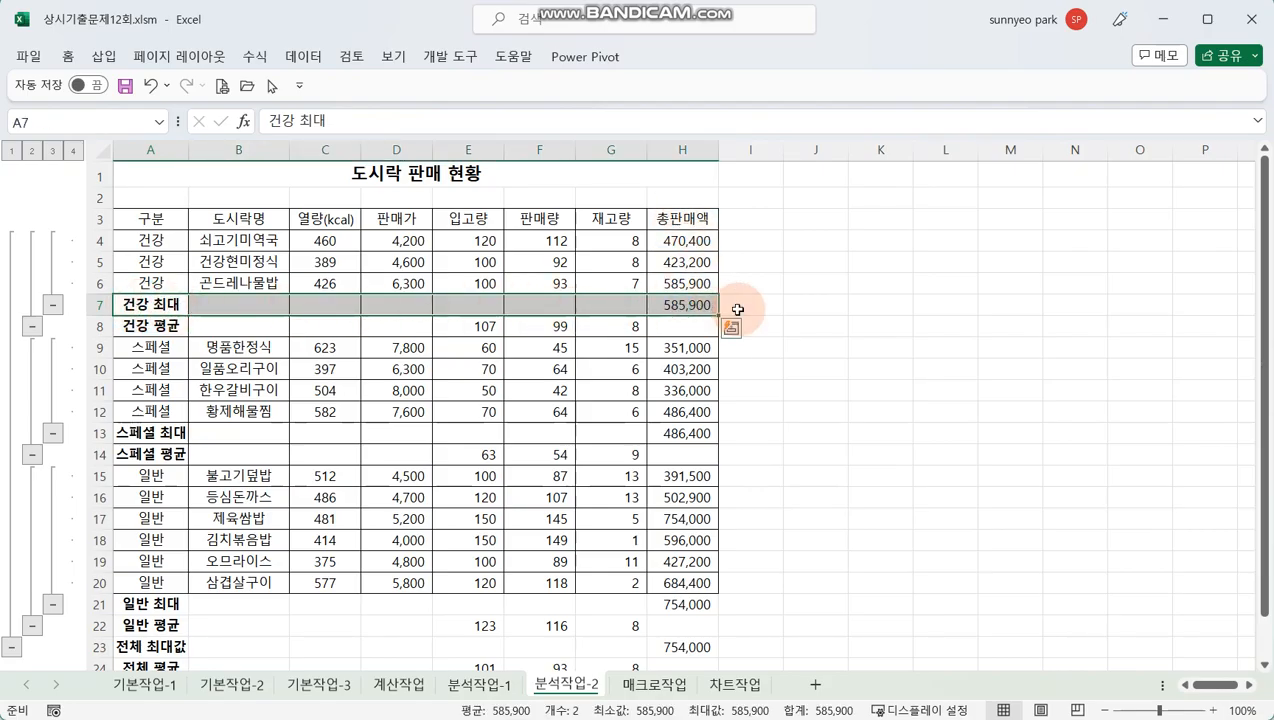
{"action": "left_click", "coordinate": [611, 347]}
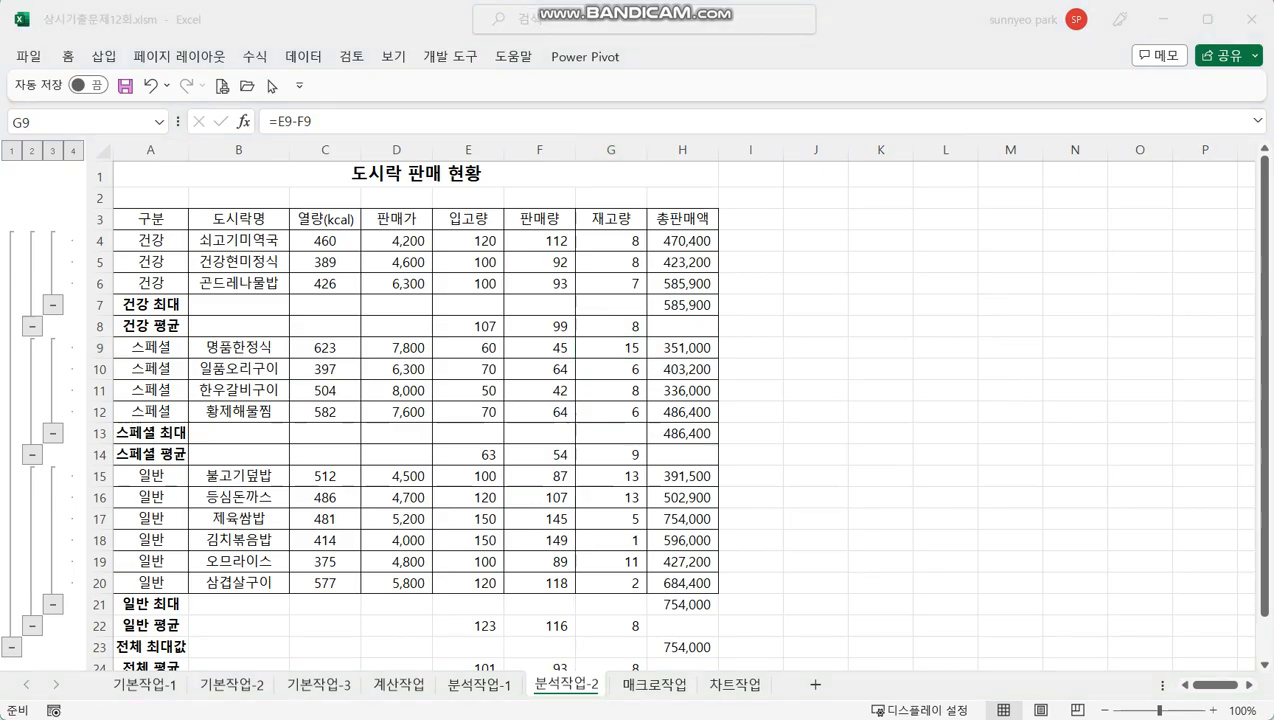
{"action": "left_click", "coordinate": [597, 410]}
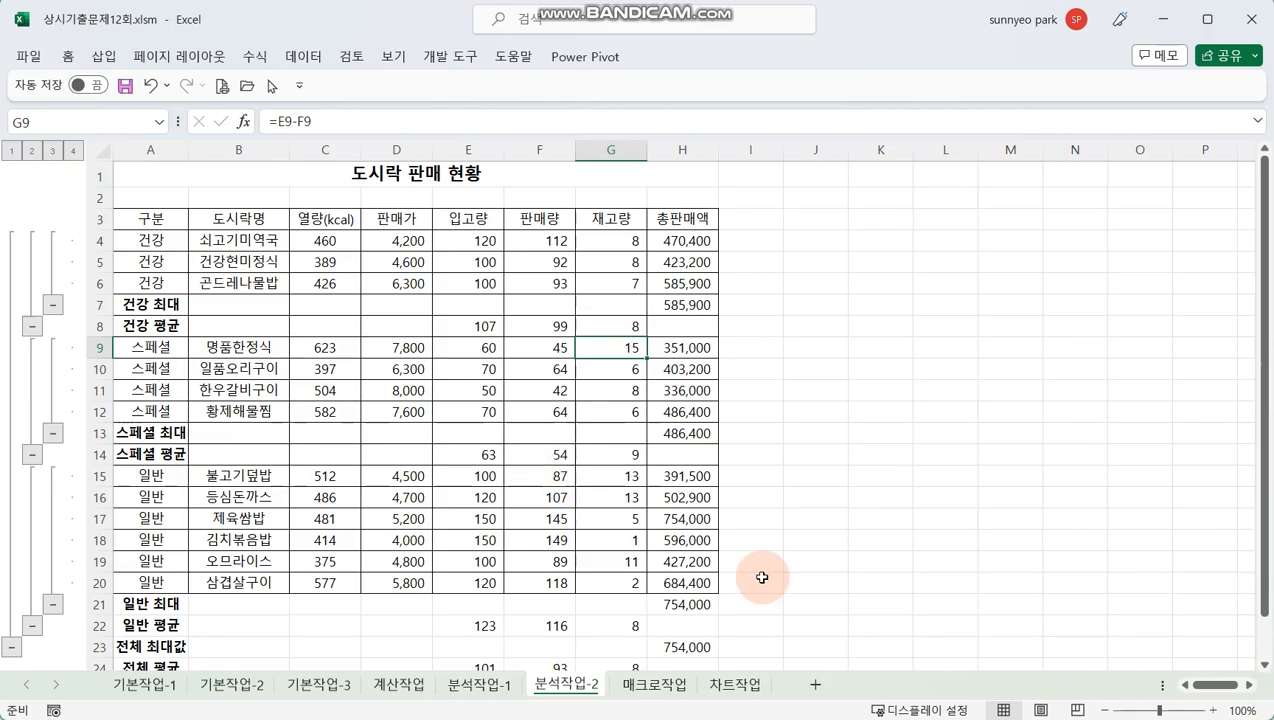
{"action": "left_click", "coordinate": [658, 688]}
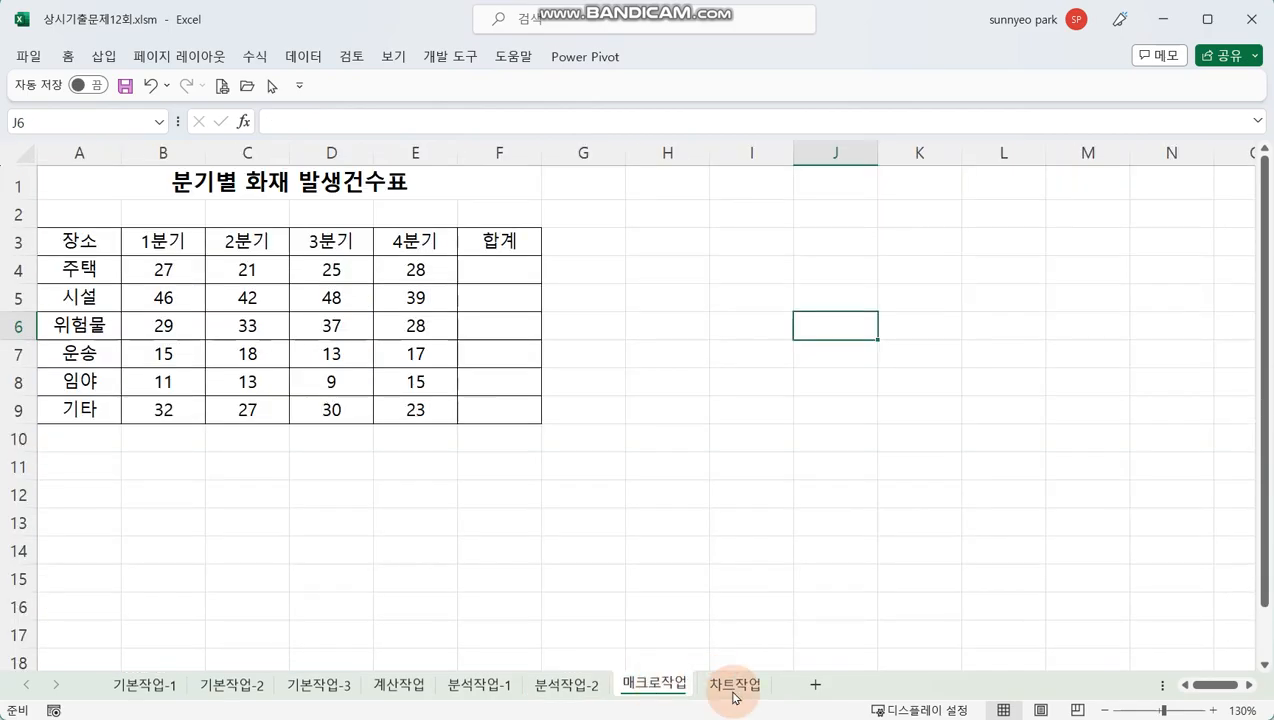